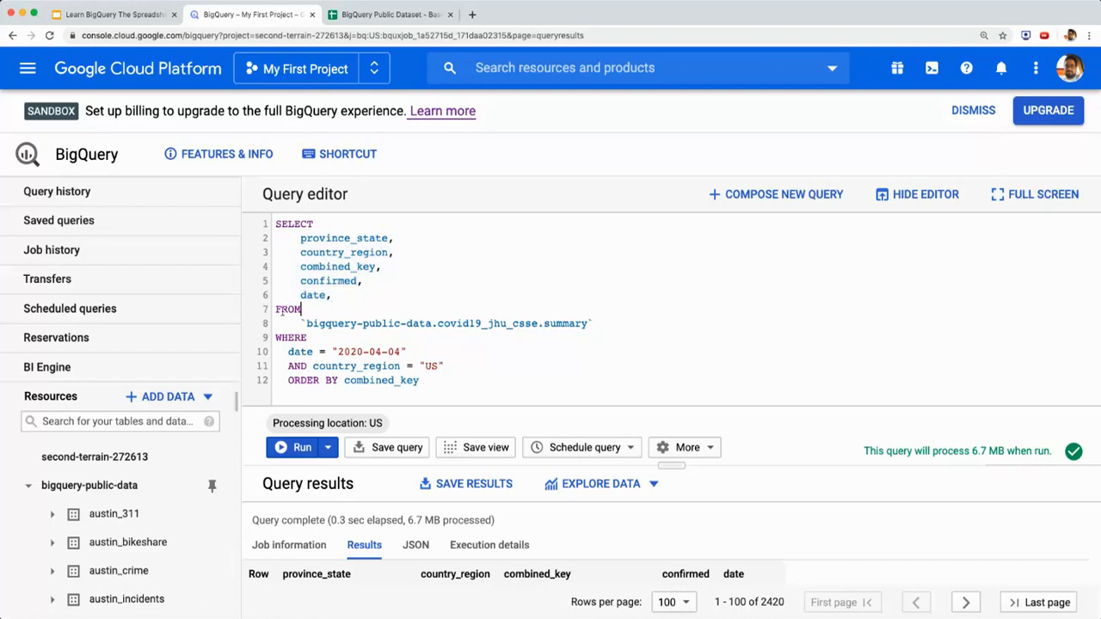
Step: Review the BigQuery query's FROM and WHERE clauses, the COVID-19 cases sheet, and the Date Functions slide
double_click(286, 308)
left_click_drag(298, 325, 602, 321)
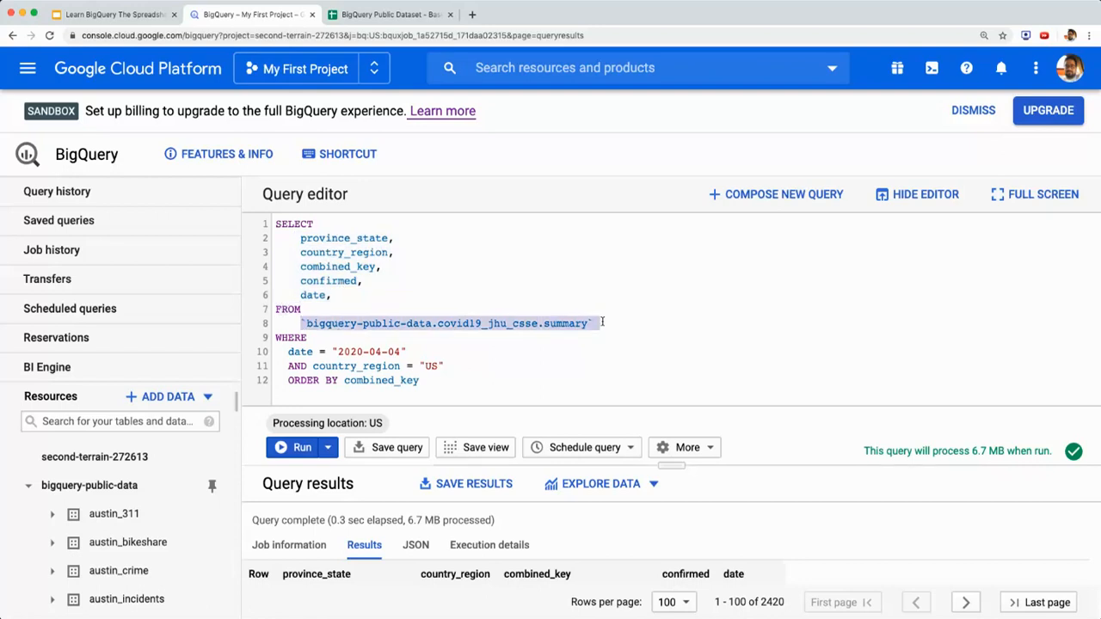
double_click(291, 337)
left_click_drag(287, 351, 452, 381)
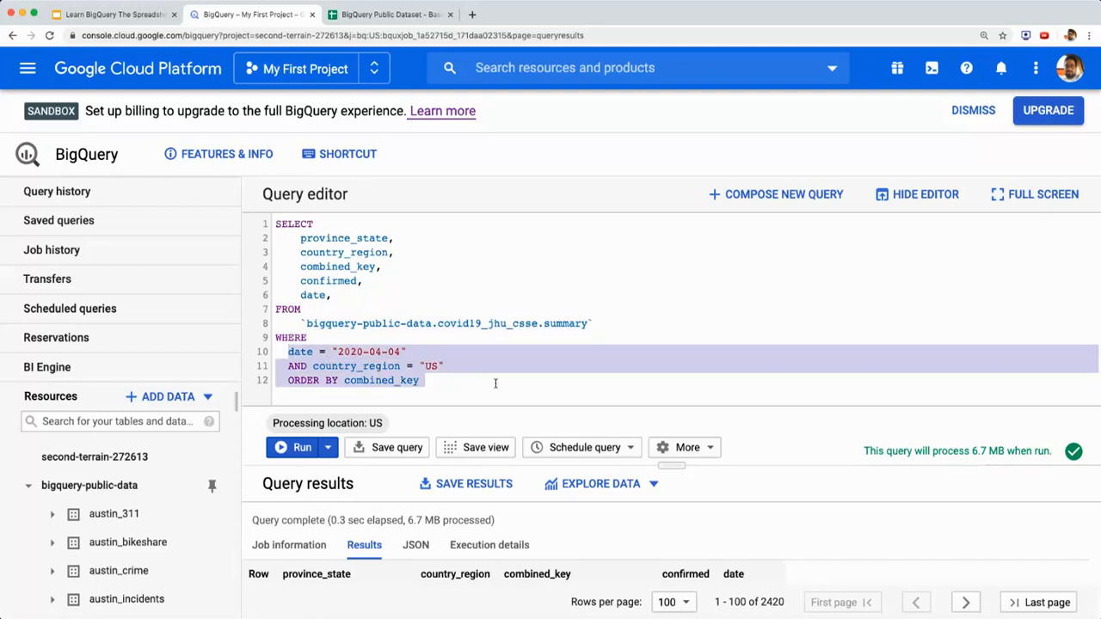
left_click(386, 15)
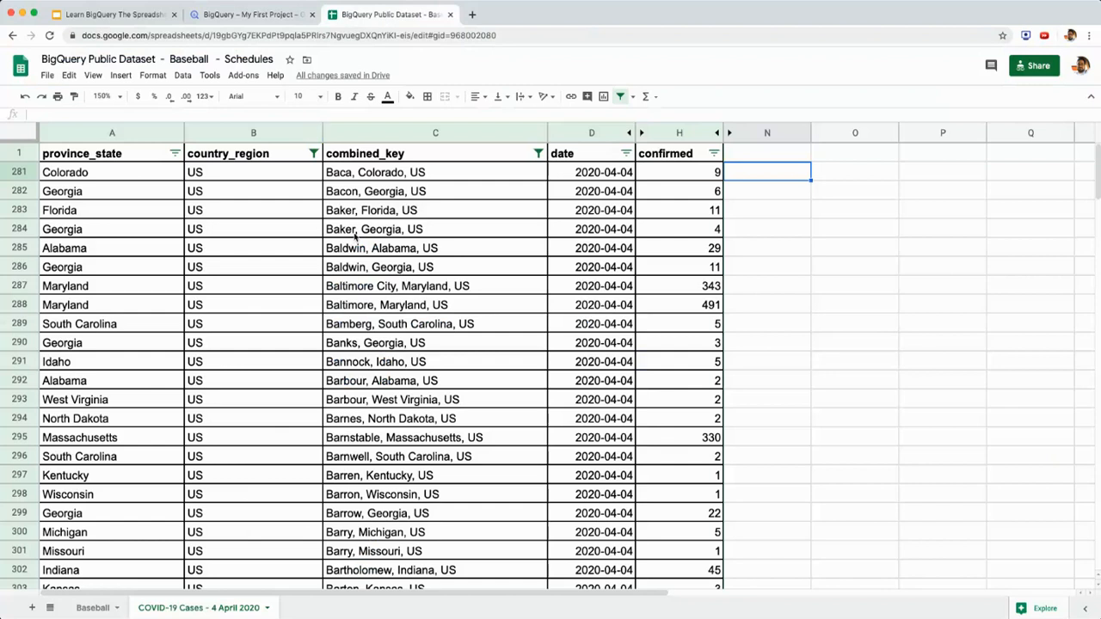
left_click(252, 15)
left_click(143, 14)
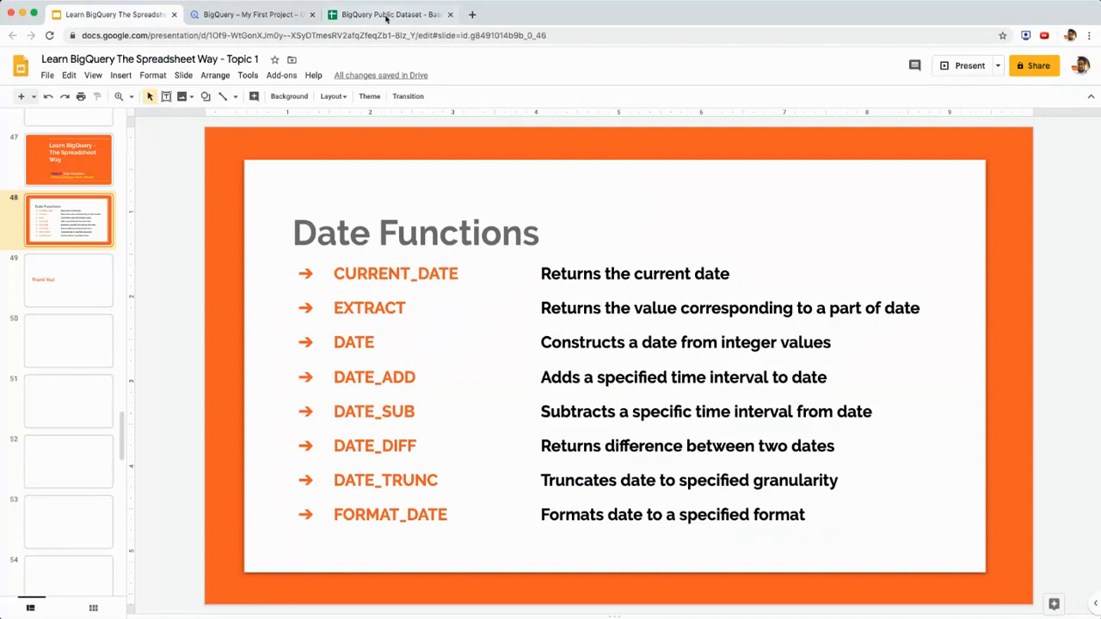
Step: Switch to the Google Sheets COVID-19 cases sheet and enter =TODAY() in cell N281
left_click(388, 15)
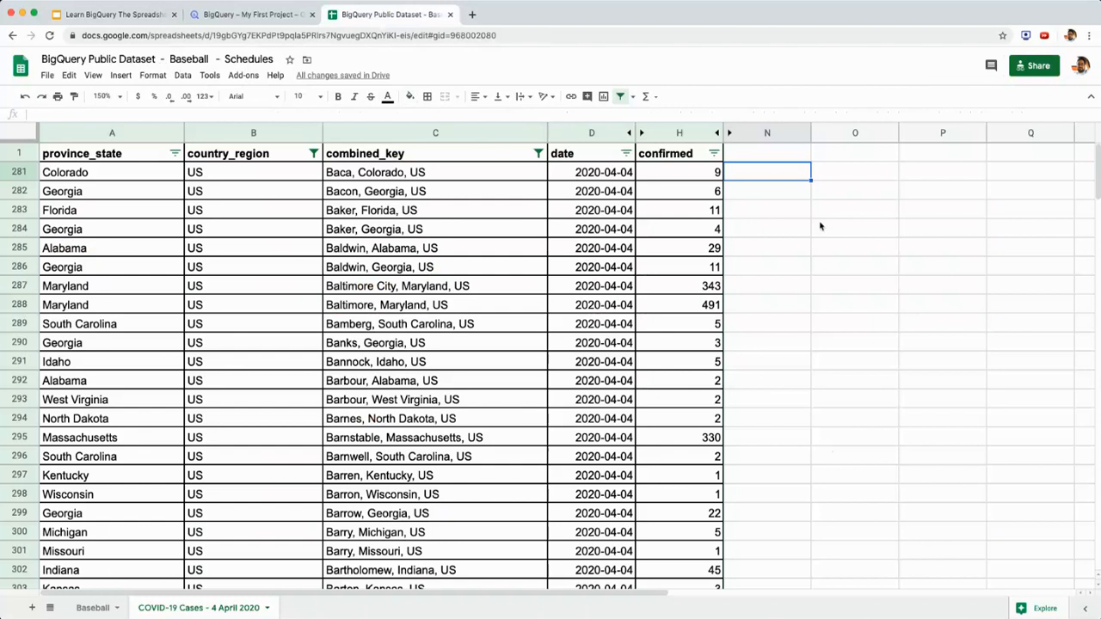
type("=TOD")
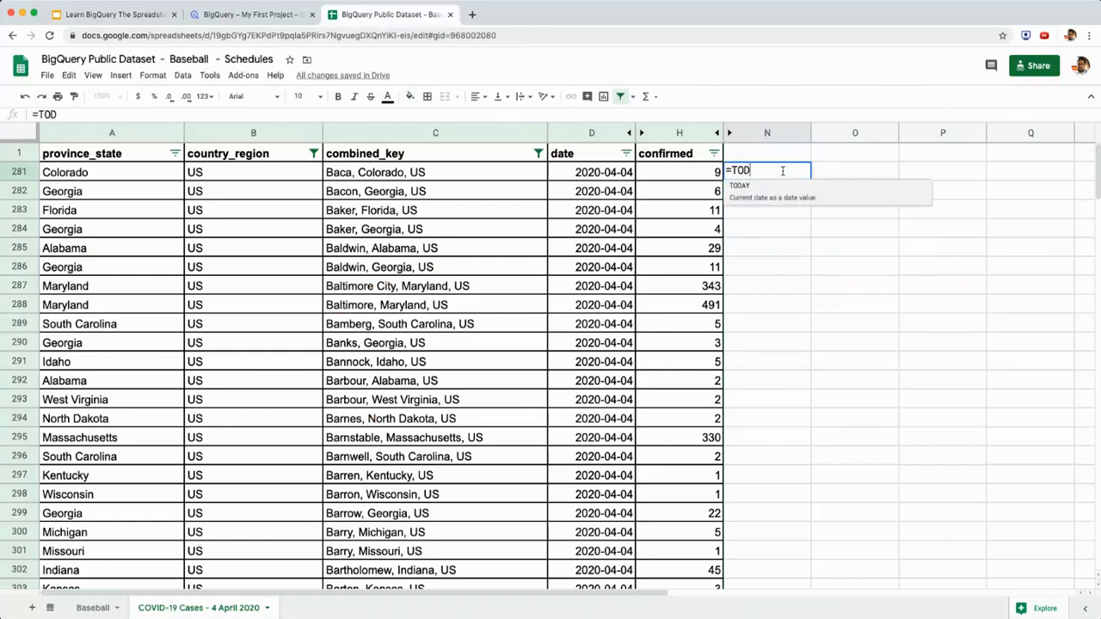
type("AY()")
key("Return")
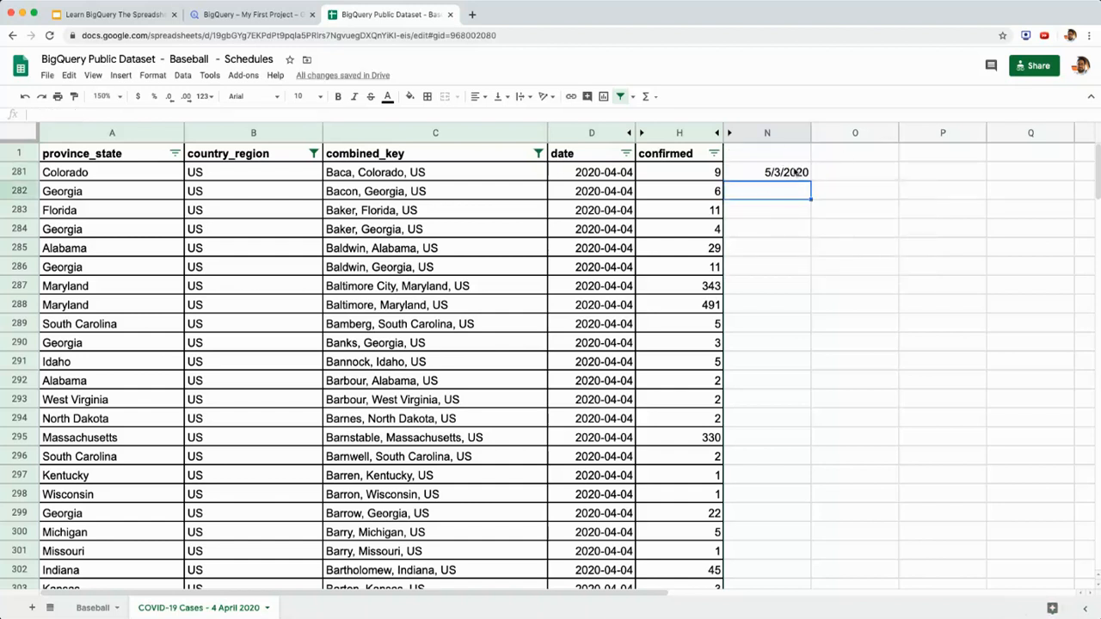
Step: Switch to BigQuery and add CURRENT_DATE() AS today_date on a new line after date in the SELECT list
left_click(271, 15)
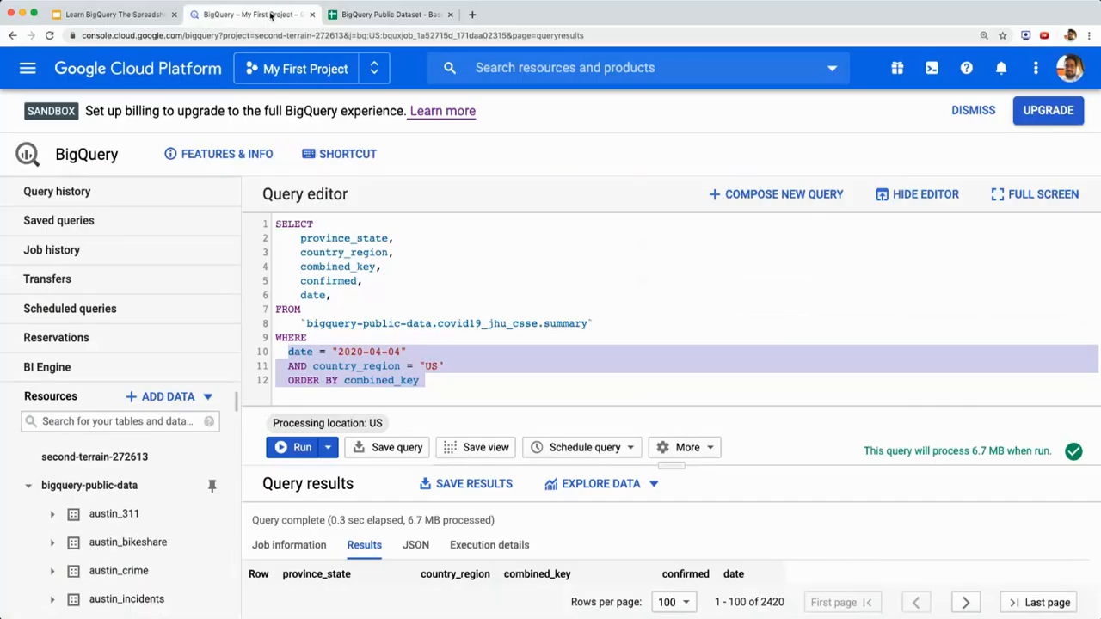
left_click(377, 298)
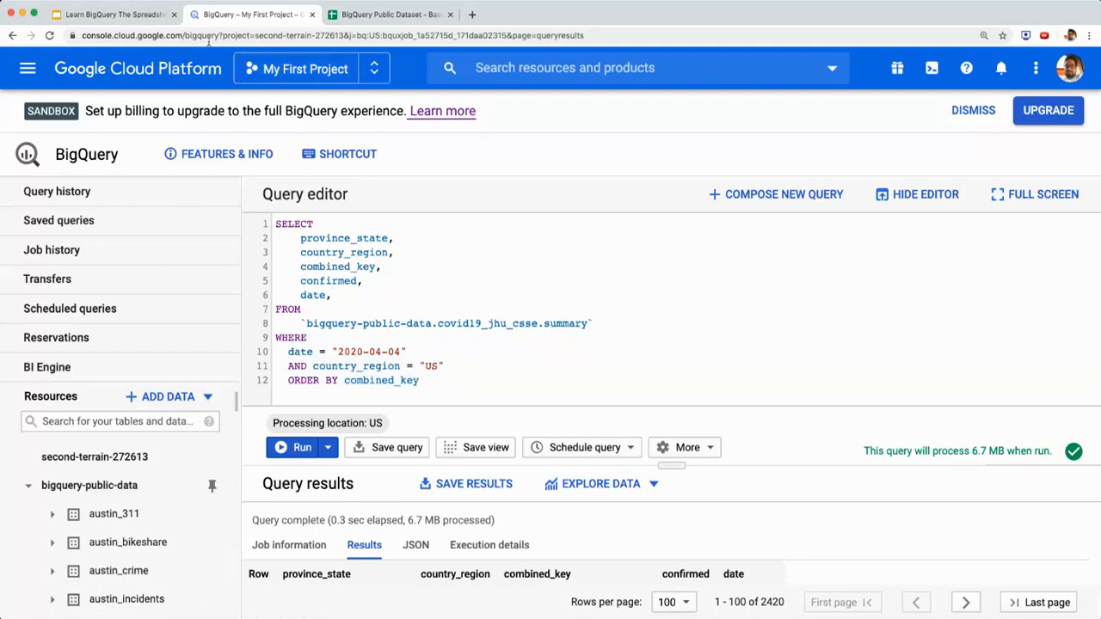
left_click(147, 17)
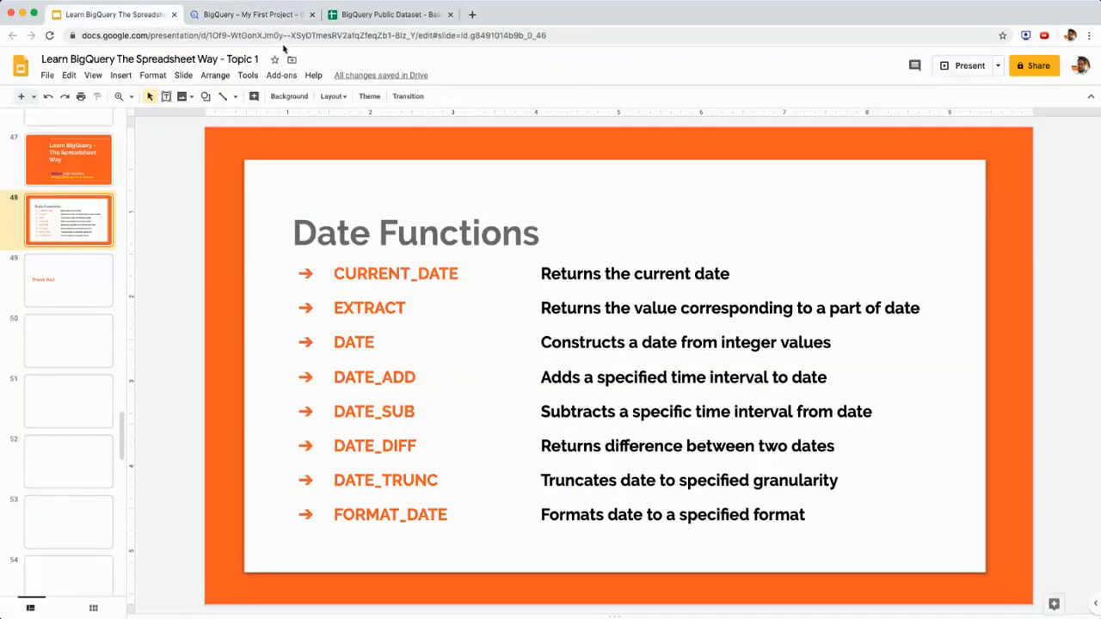
left_click(271, 15)
key("Return")
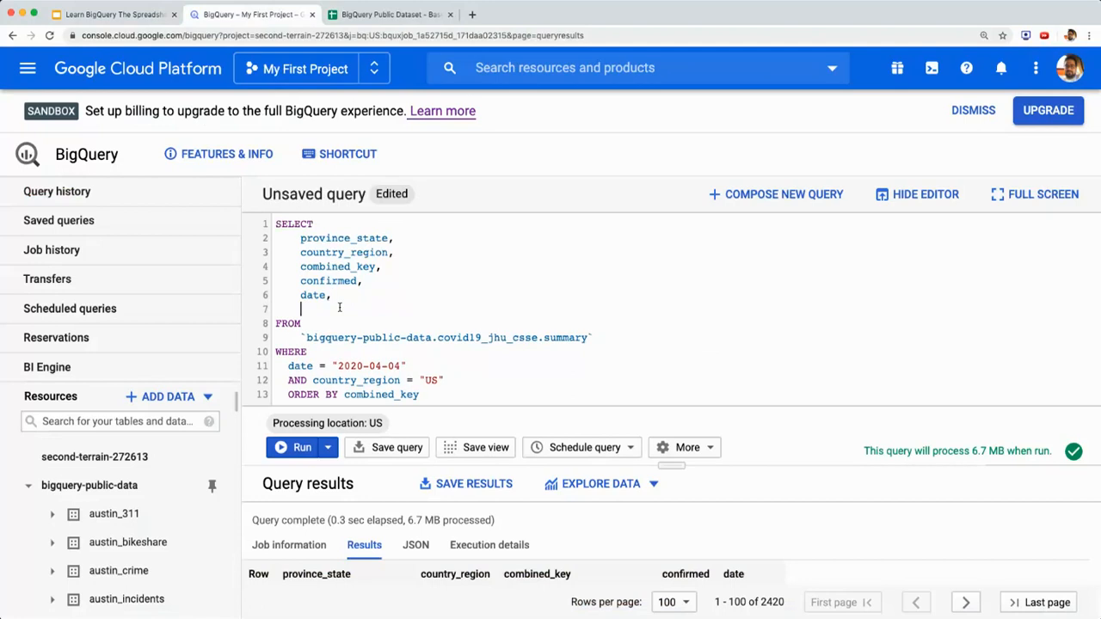
type("CURRENT_")
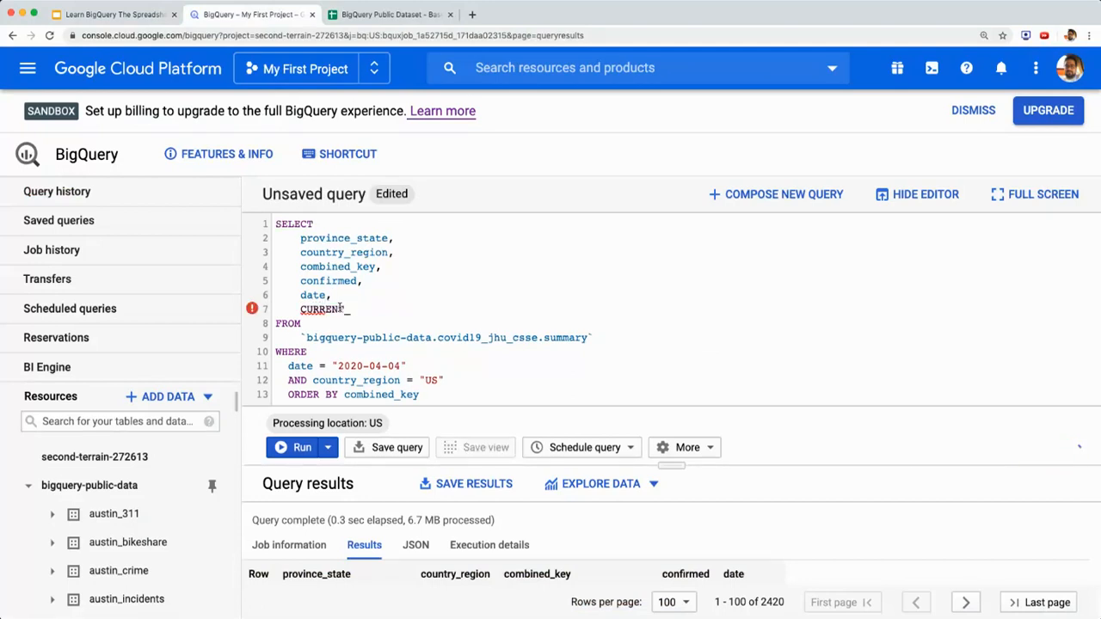
type("DATE() as")
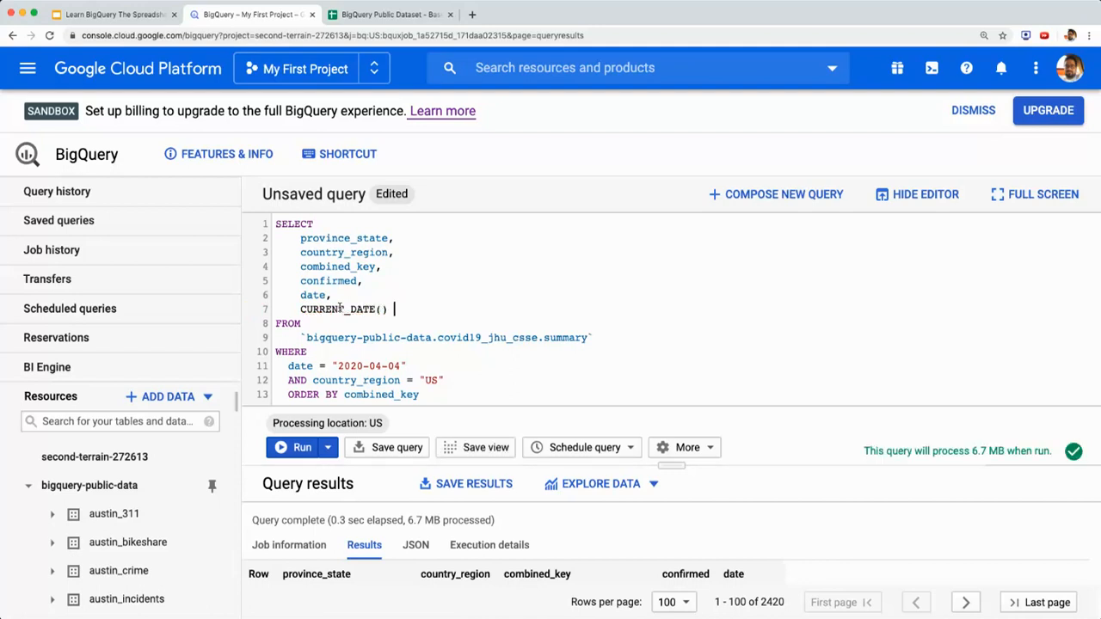
key("BackSpace")
key("BackSpace")
key("BackSpace")
type("AS today_date")
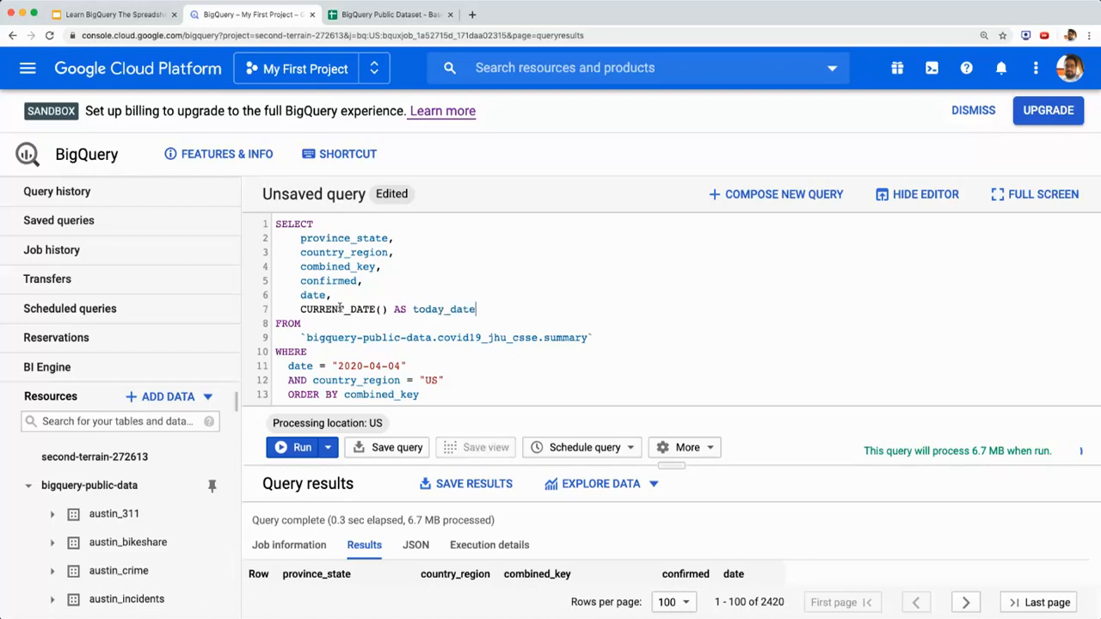
Step: Run the query and resize the results area so the today_date column shows alongside the query text
left_click(292, 455)
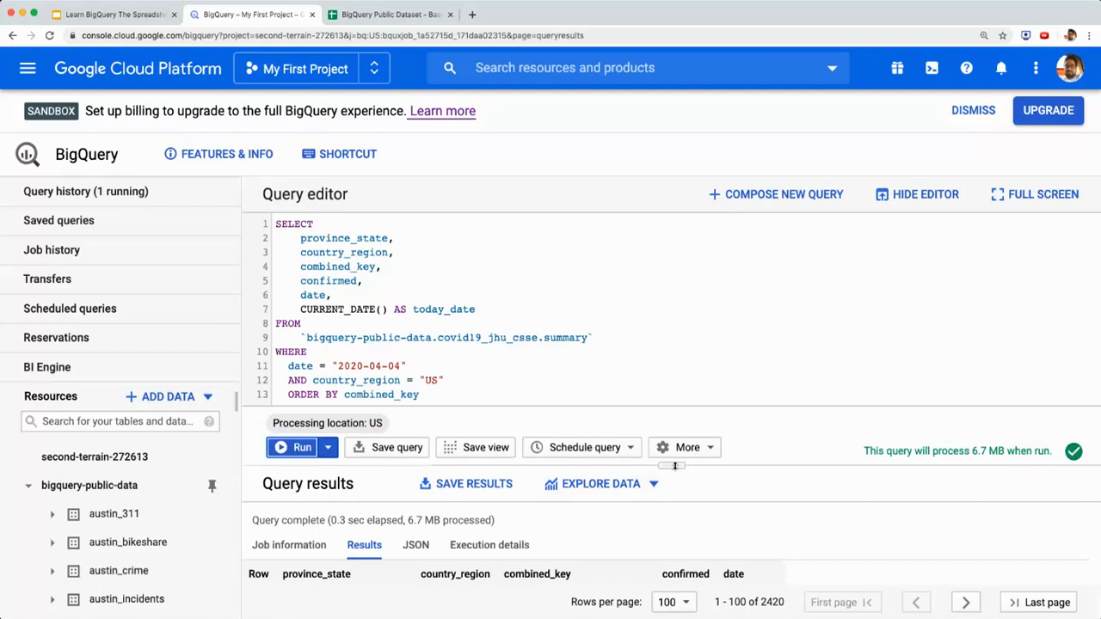
left_click_drag(675, 465, 672, 301)
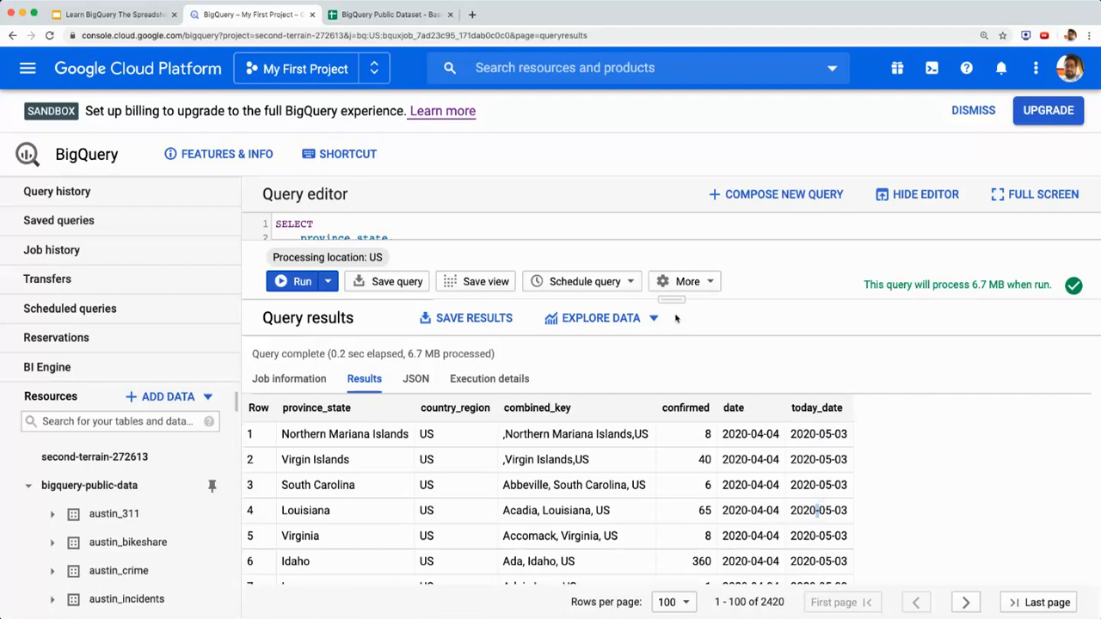
left_click_drag(670, 300, 675, 394)
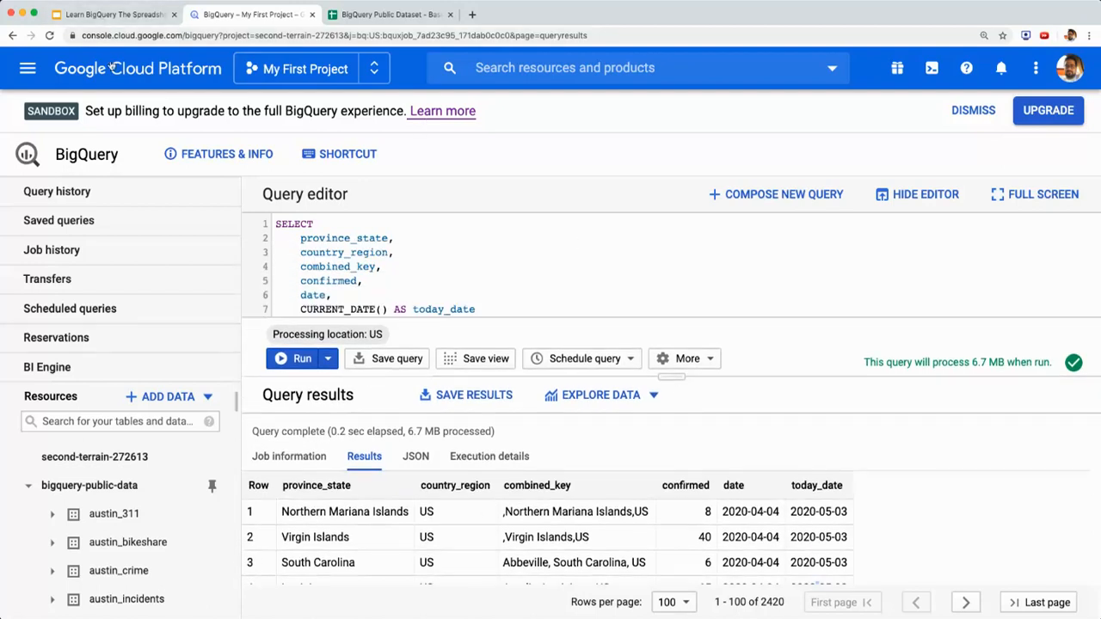
Step: Switch to the Google Sheets COVID-19 cases sheet and enter =TEXT(D281,"d") in cell O281
left_click(105, 14)
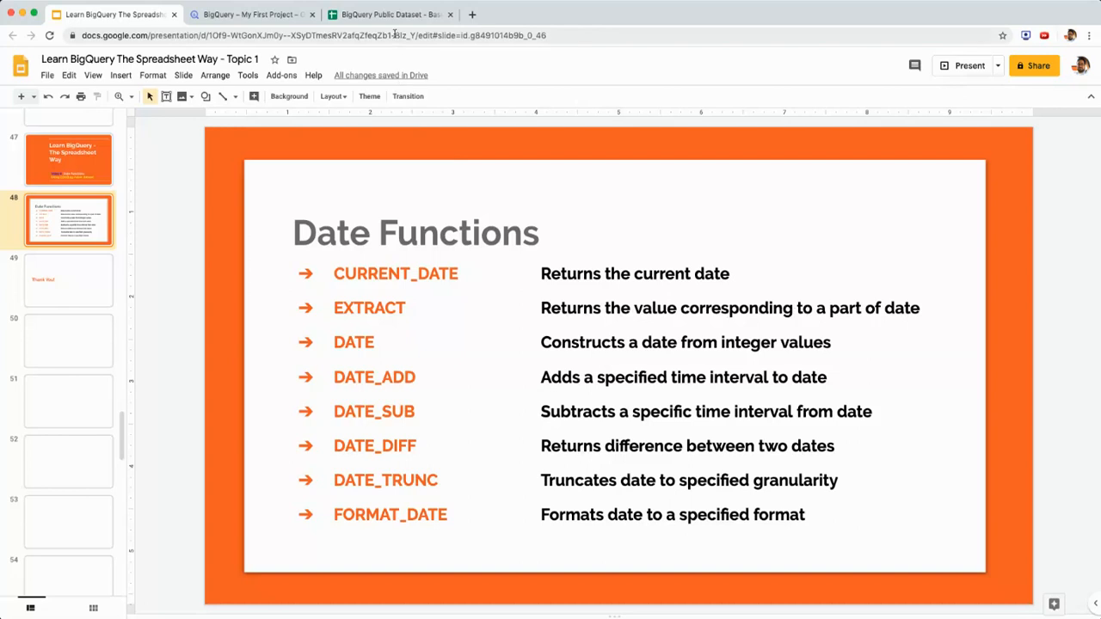
left_click(392, 15)
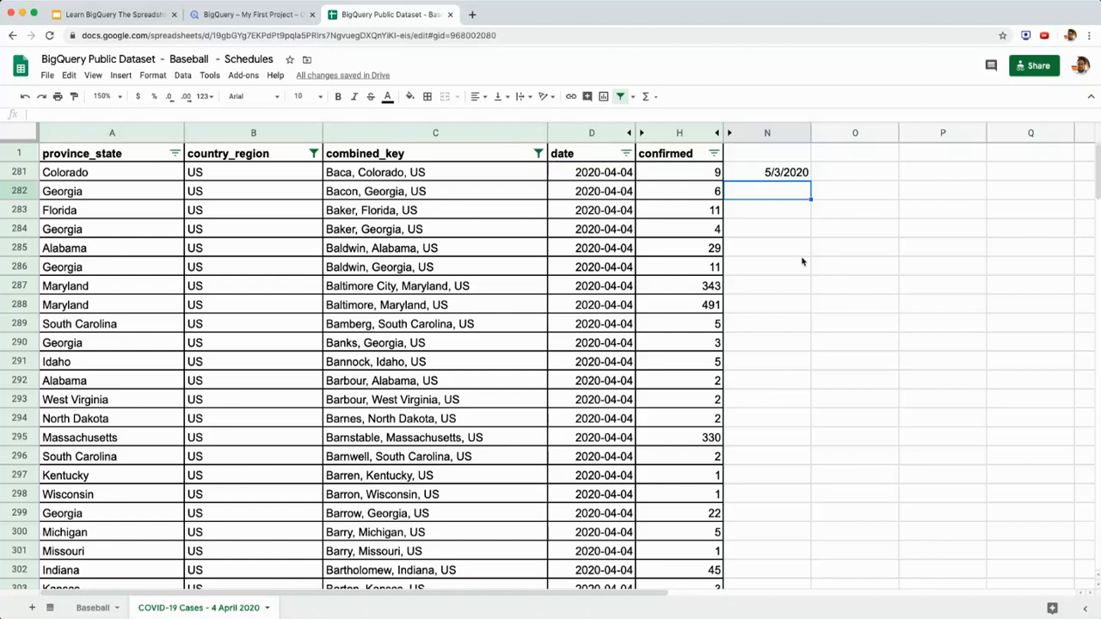
key("Up")
key("Right")
type("=")
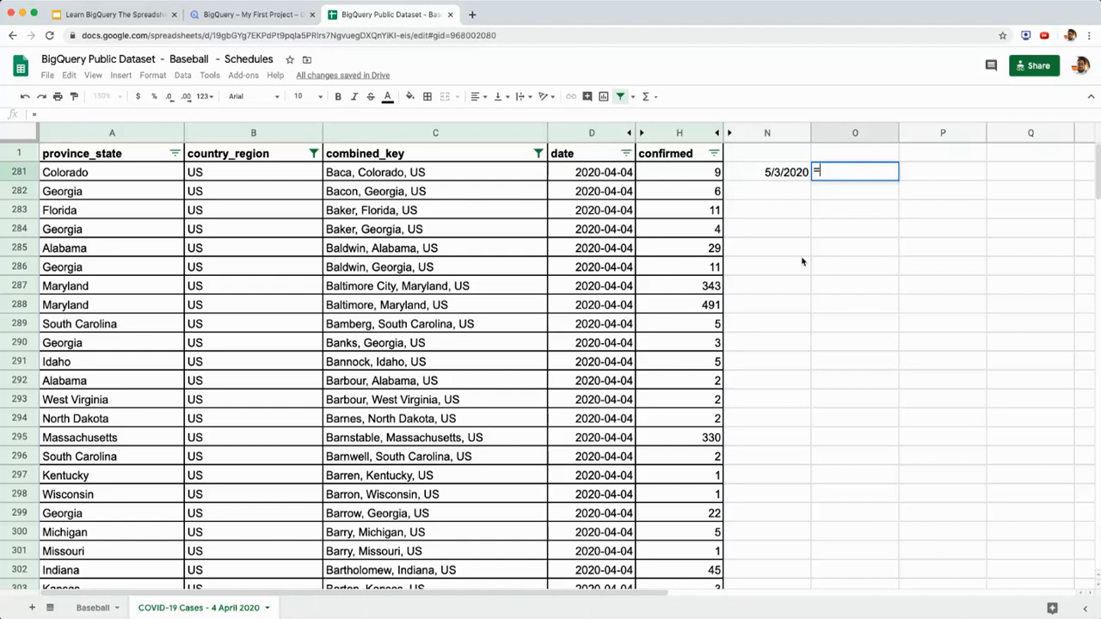
type("TEXT")
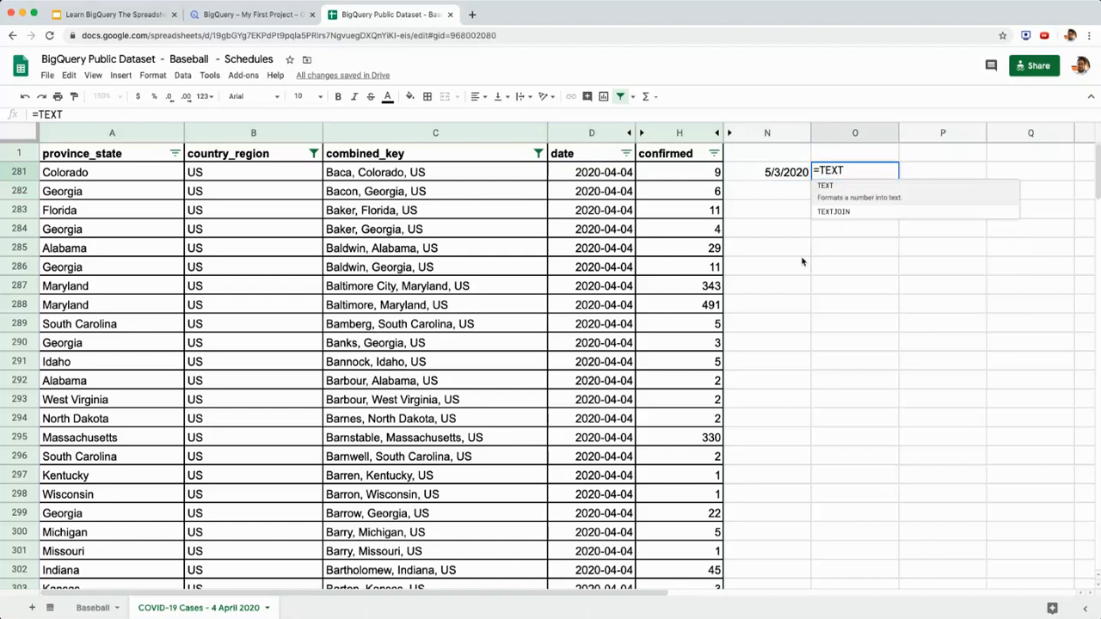
type("(")
key("Left")
key("Left")
key("Left")
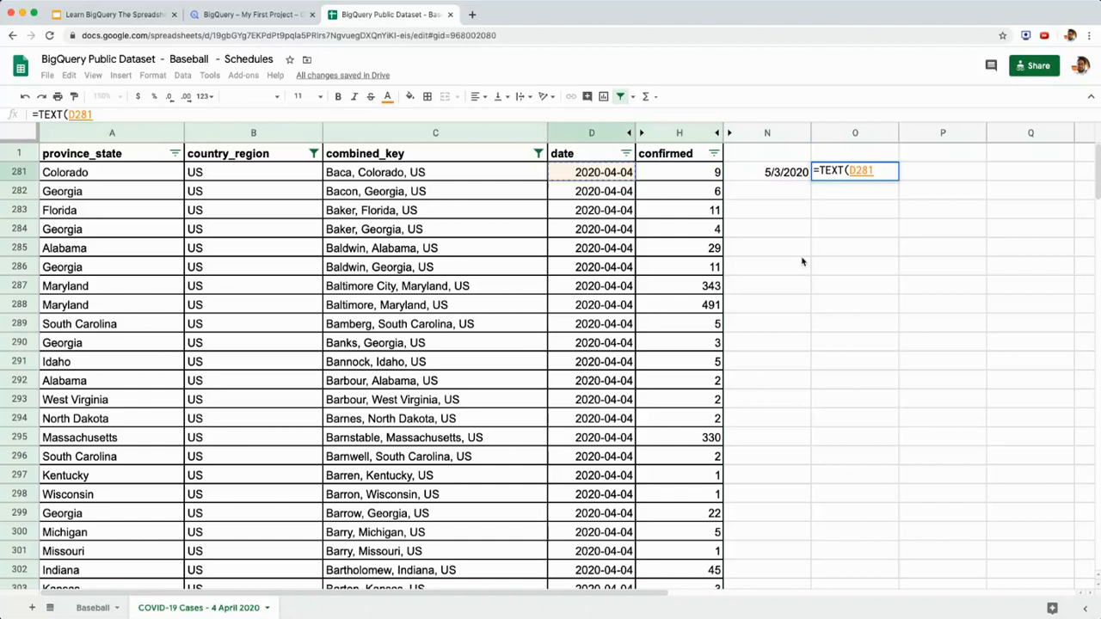
type(",\"d")
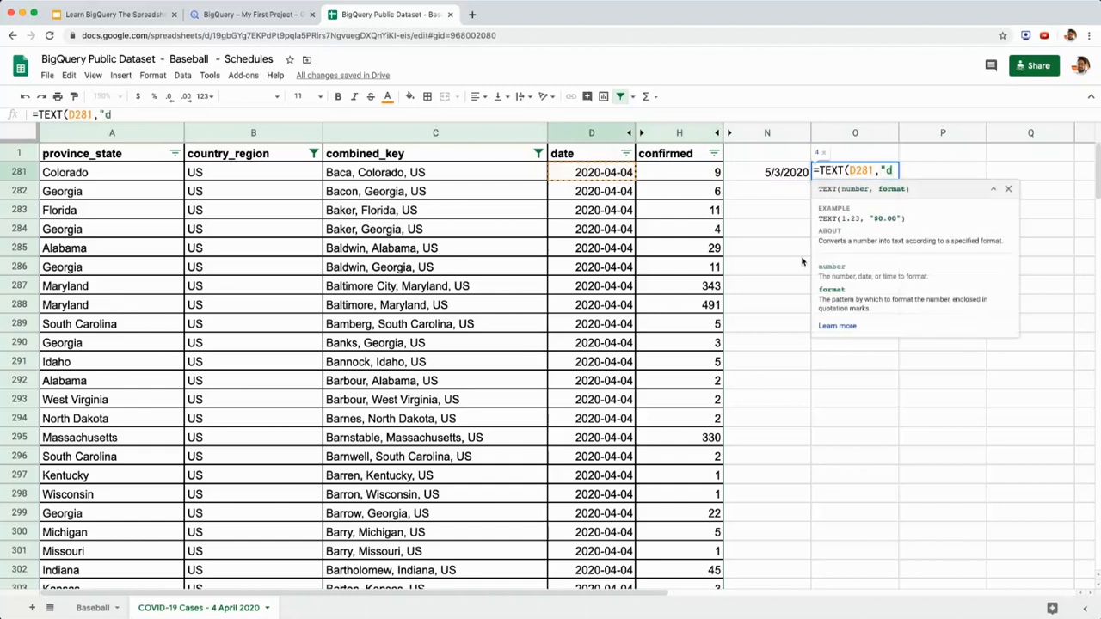
type("\")")
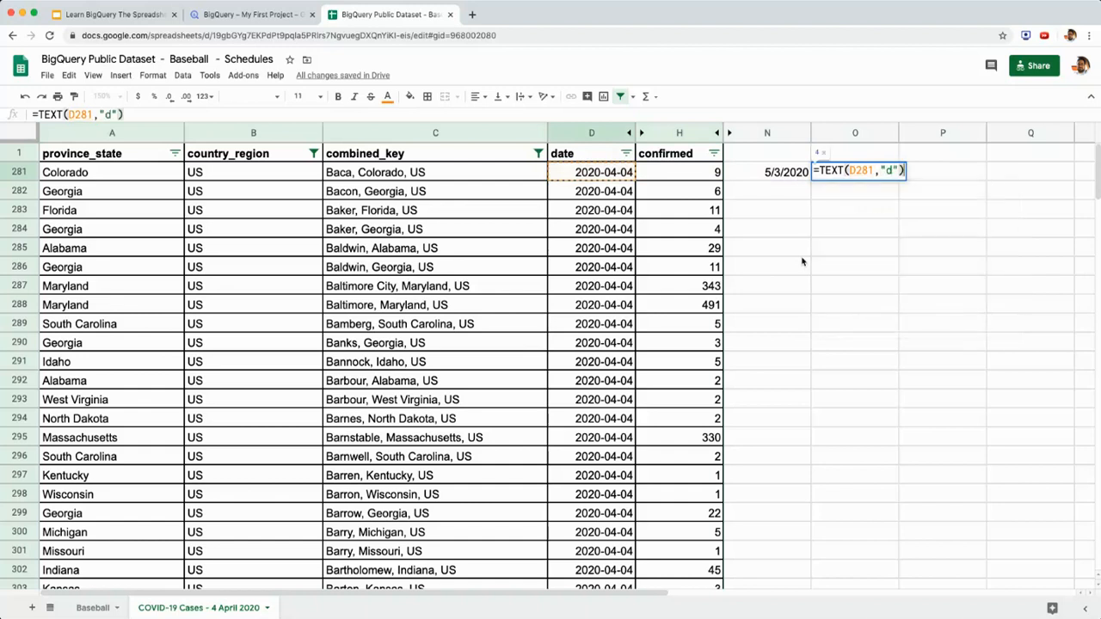
key("Return")
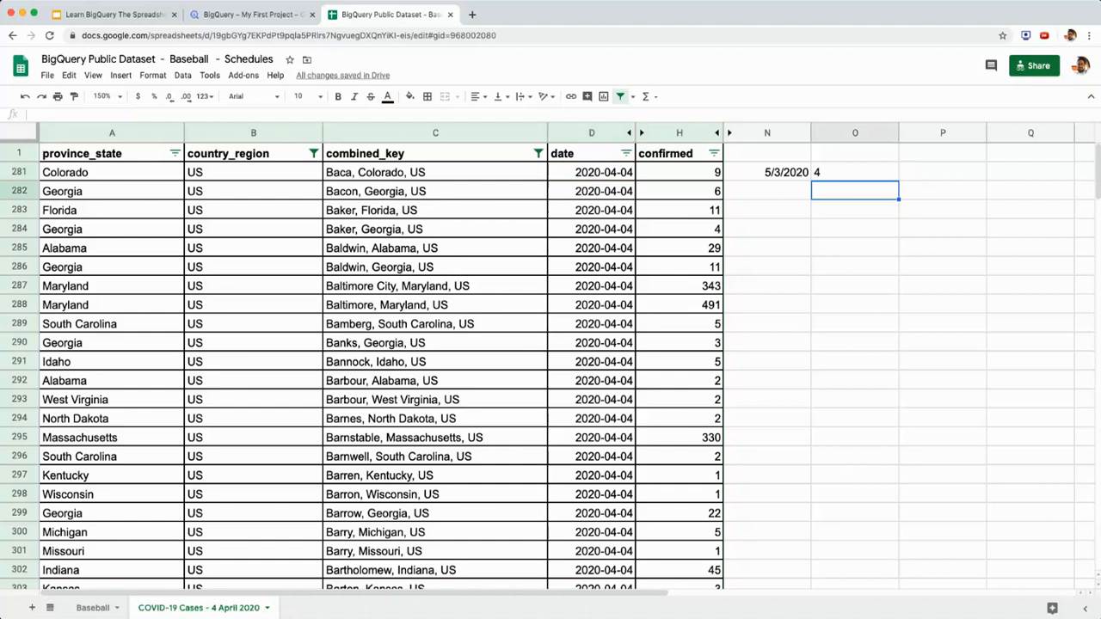
Step: Change the format argument of the TEXT formula in O281 to "m"
left_click(857, 171)
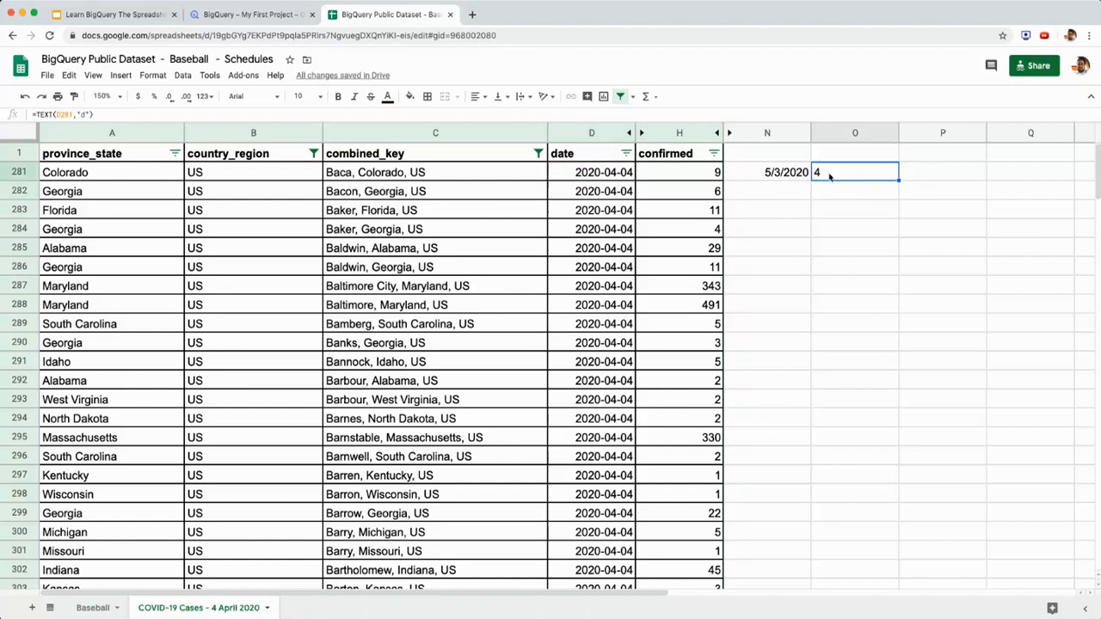
left_click(84, 114)
key("shift+Left")
type("m")
key("Return")
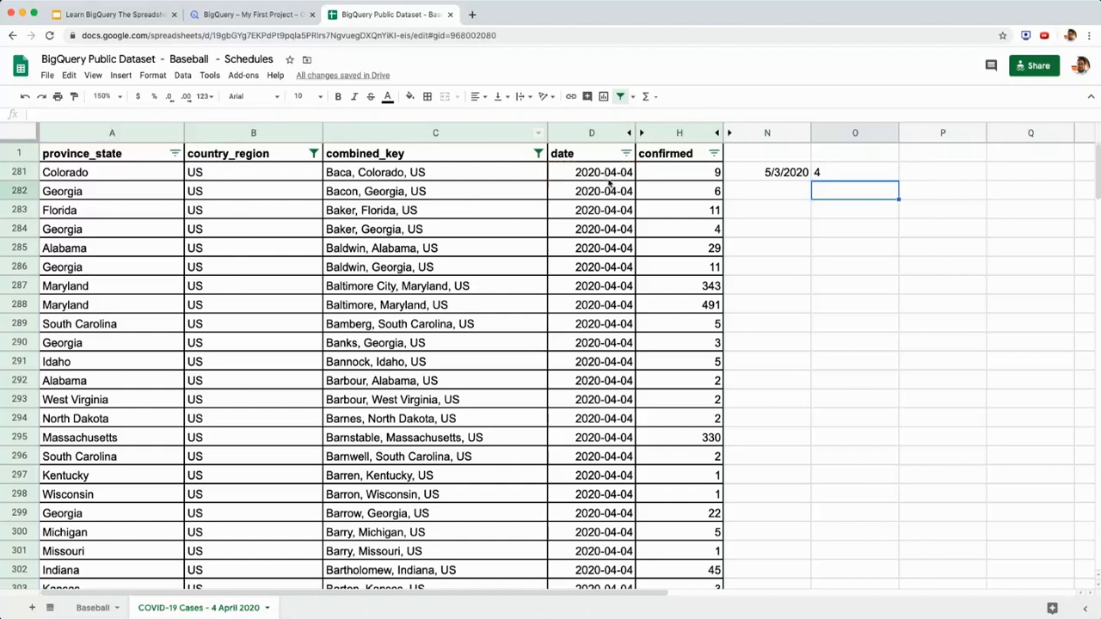
Step: Change the format argument of the TEXT formula in O281 to "yyyy" and fill it down through O288
left_click(858, 176)
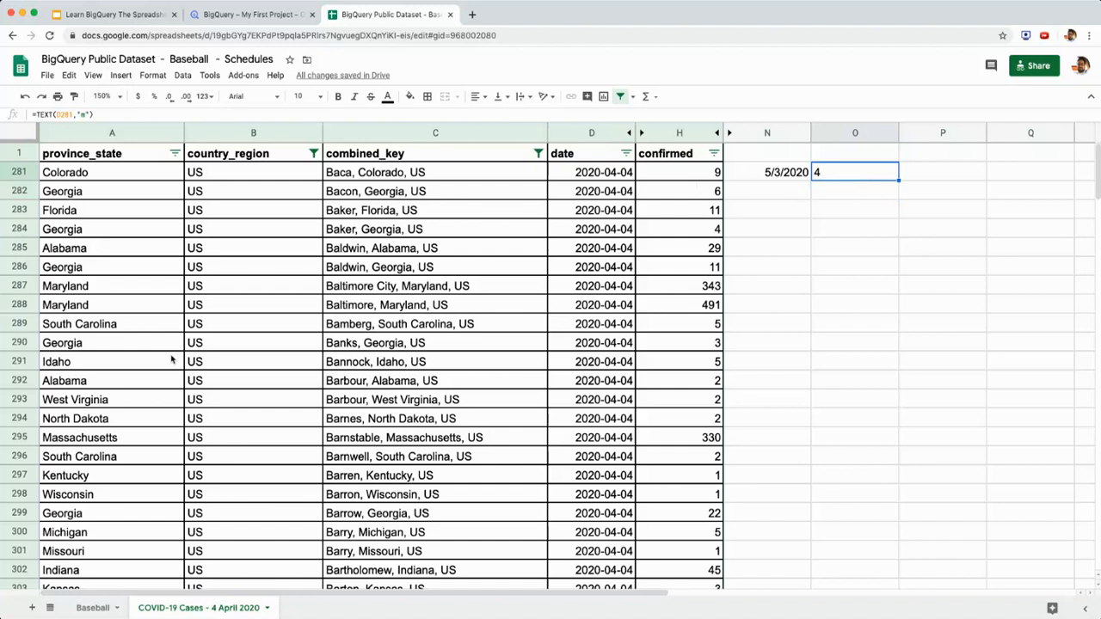
left_click(88, 114)
key("shift+Right")
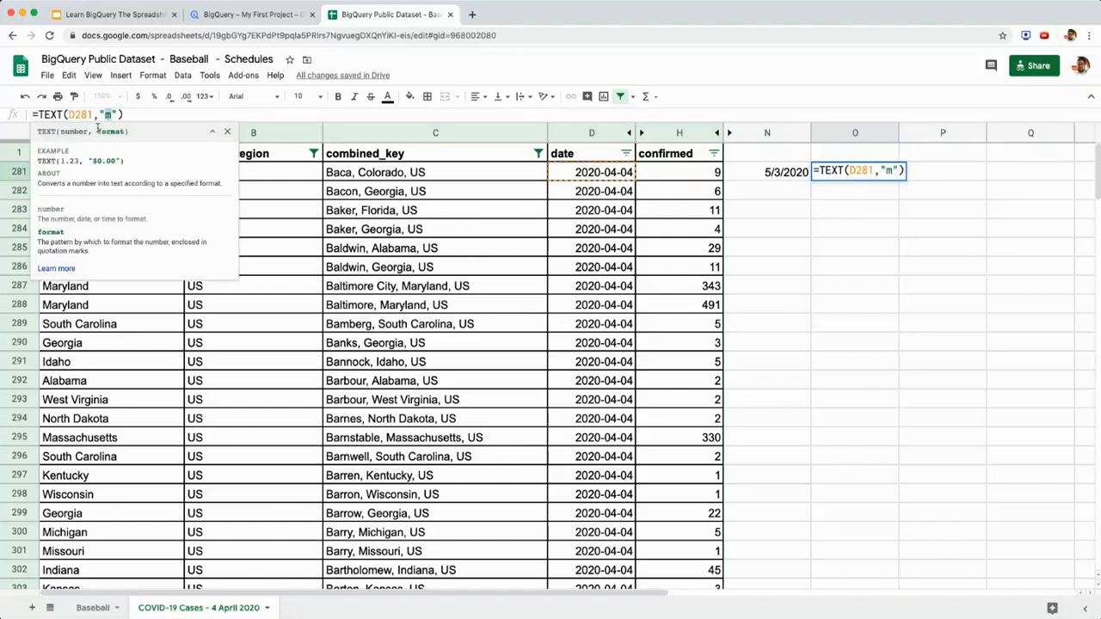
type("yyyy")
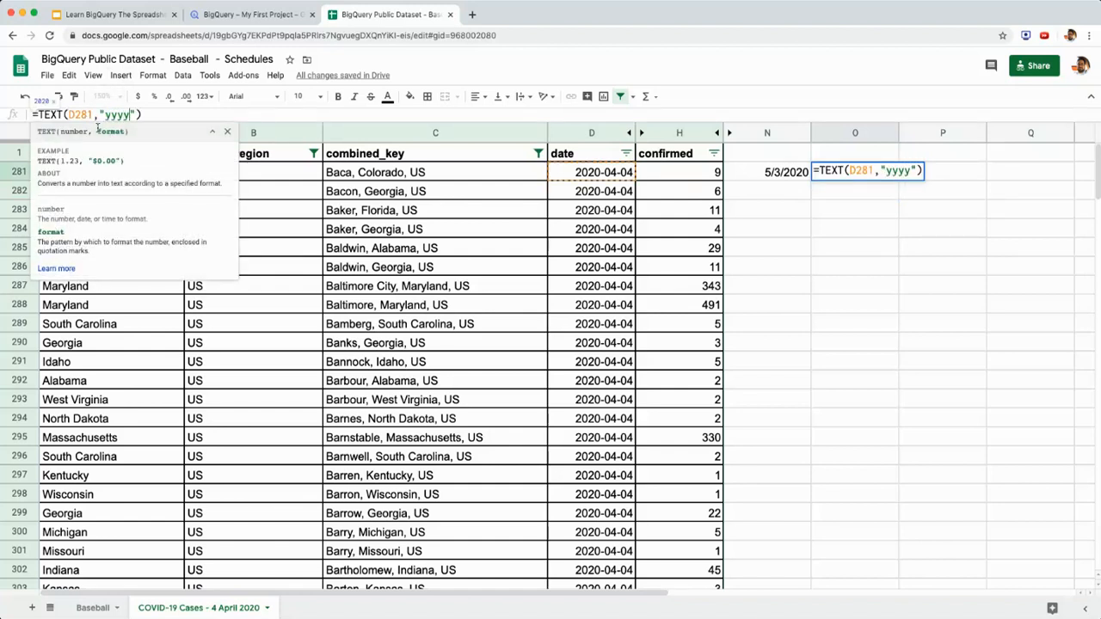
key("Return")
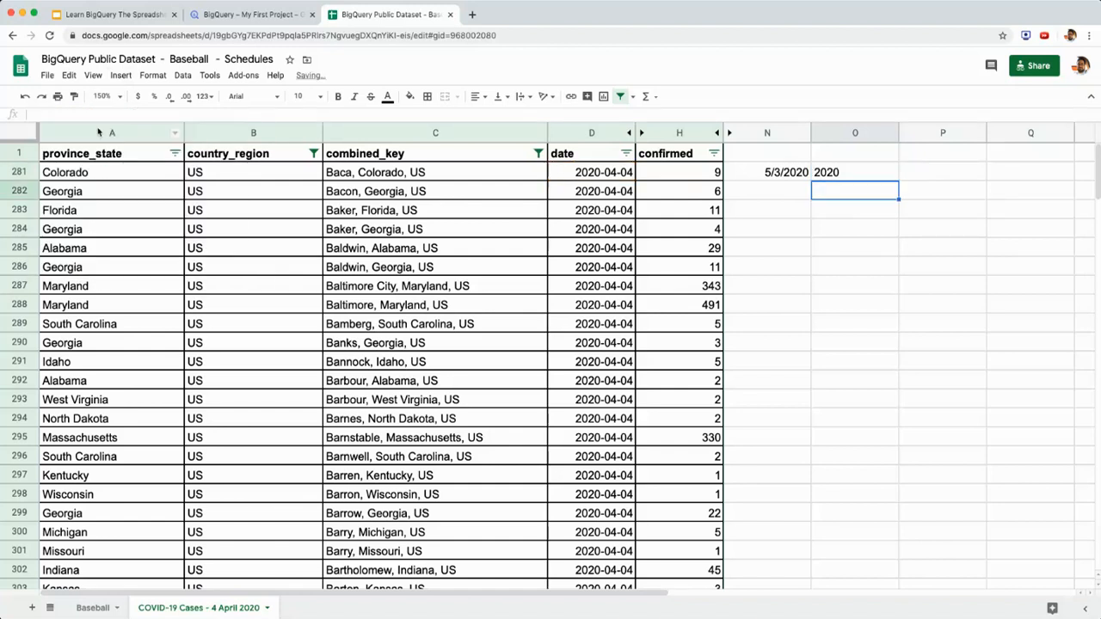
left_click(843, 175)
left_click_drag(896, 178, 898, 308)
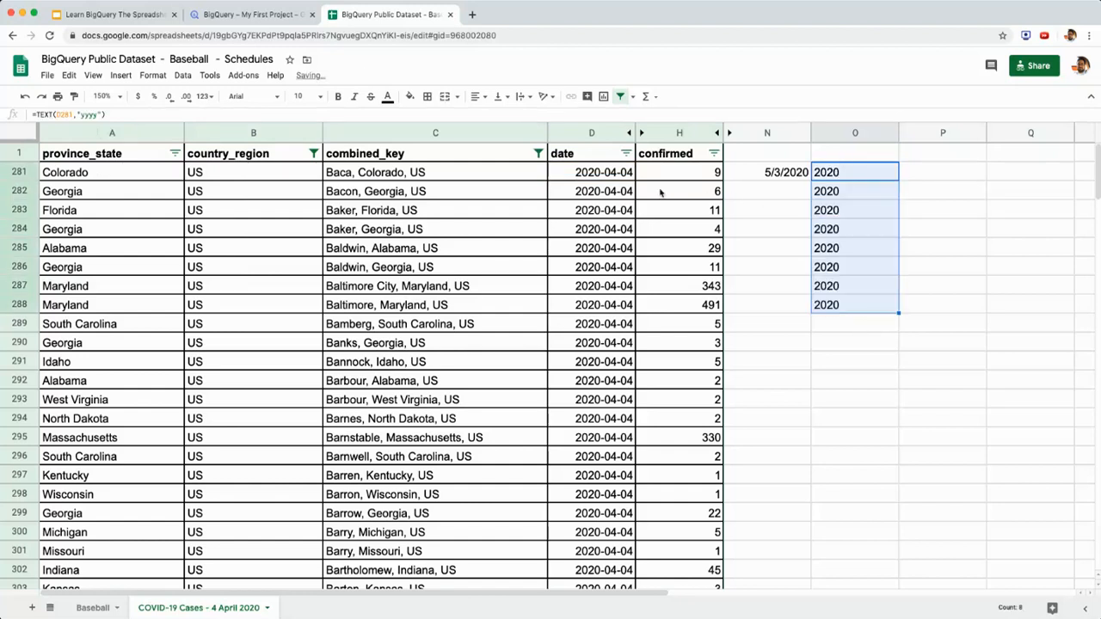
Step: Switch to BigQuery and add EXTRACT(DAY FROM date) as a new column after today_date in the query
left_click(270, 16)
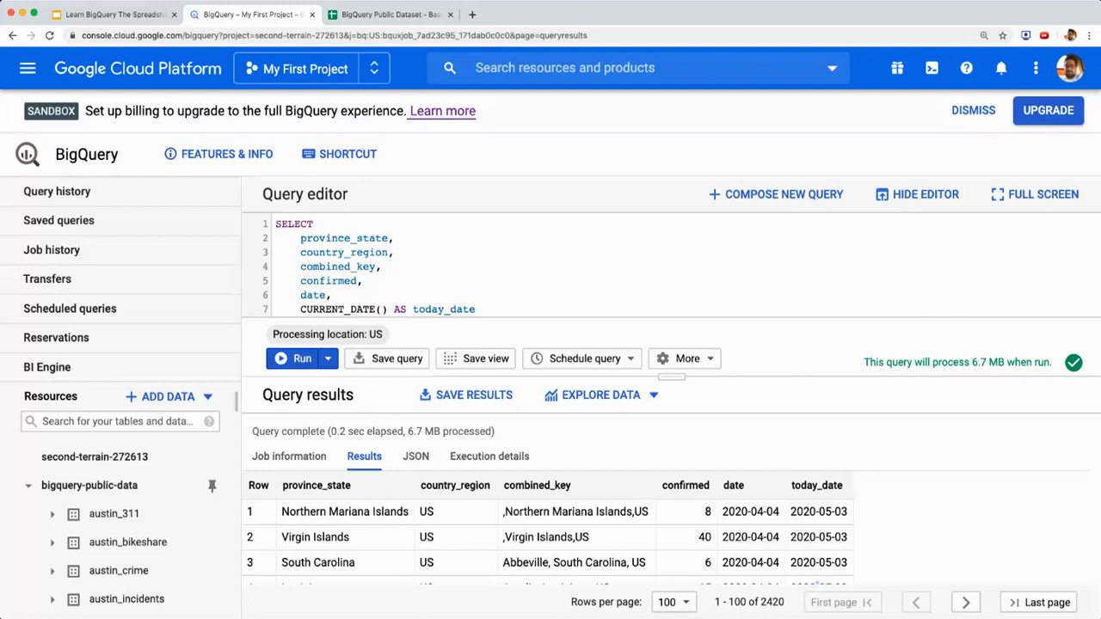
scroll(365, 227, "down", 2)
left_click(481, 259)
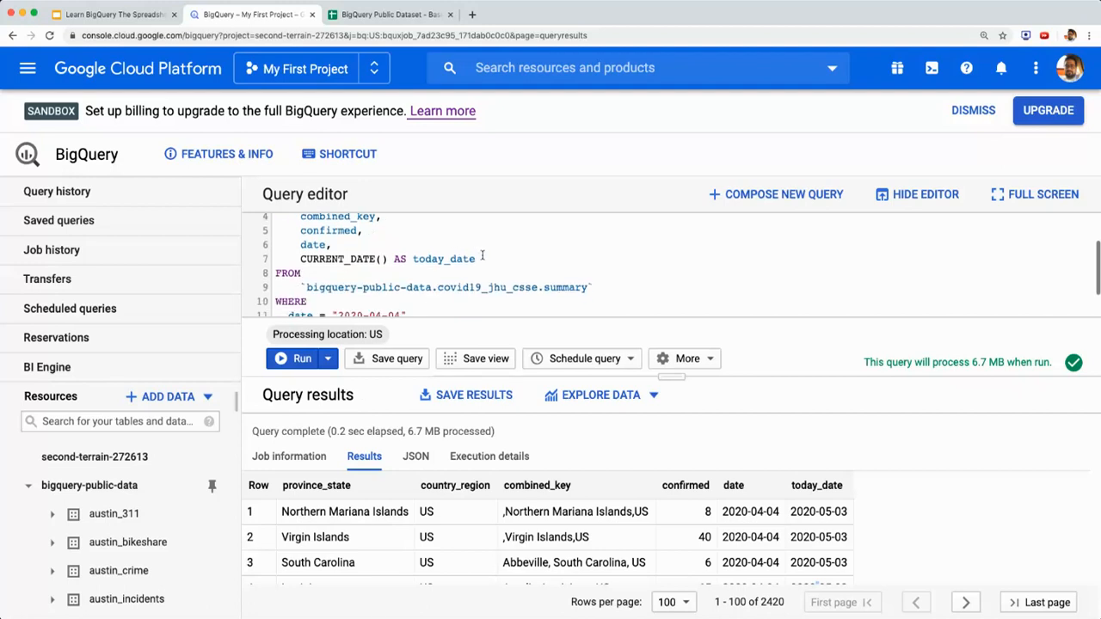
type(",")
key("Return")
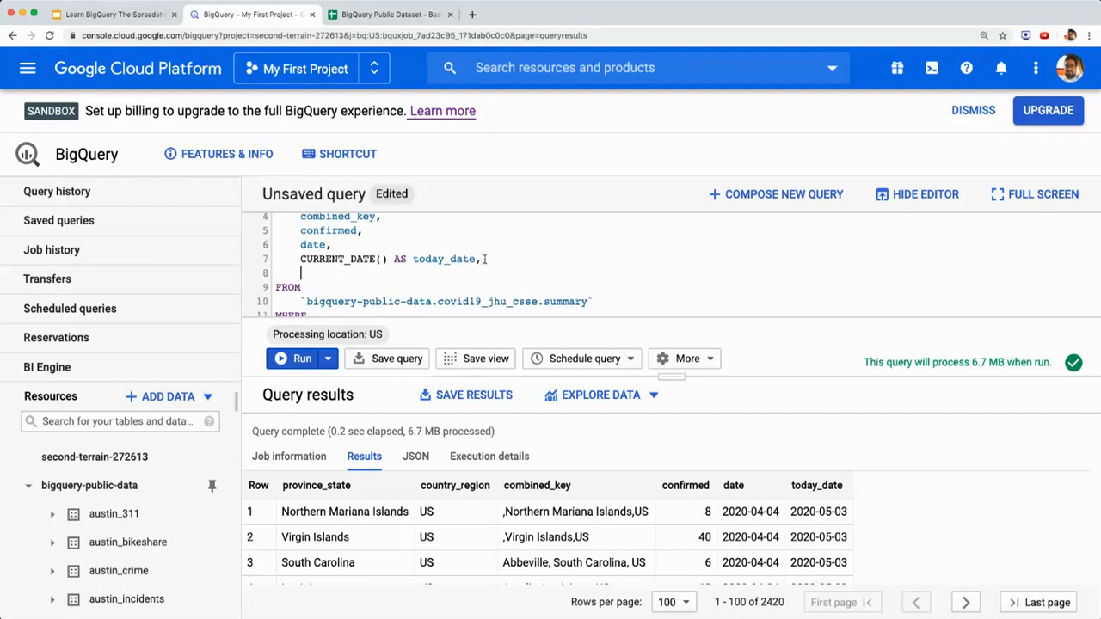
key("ctrl+shift+Tab")
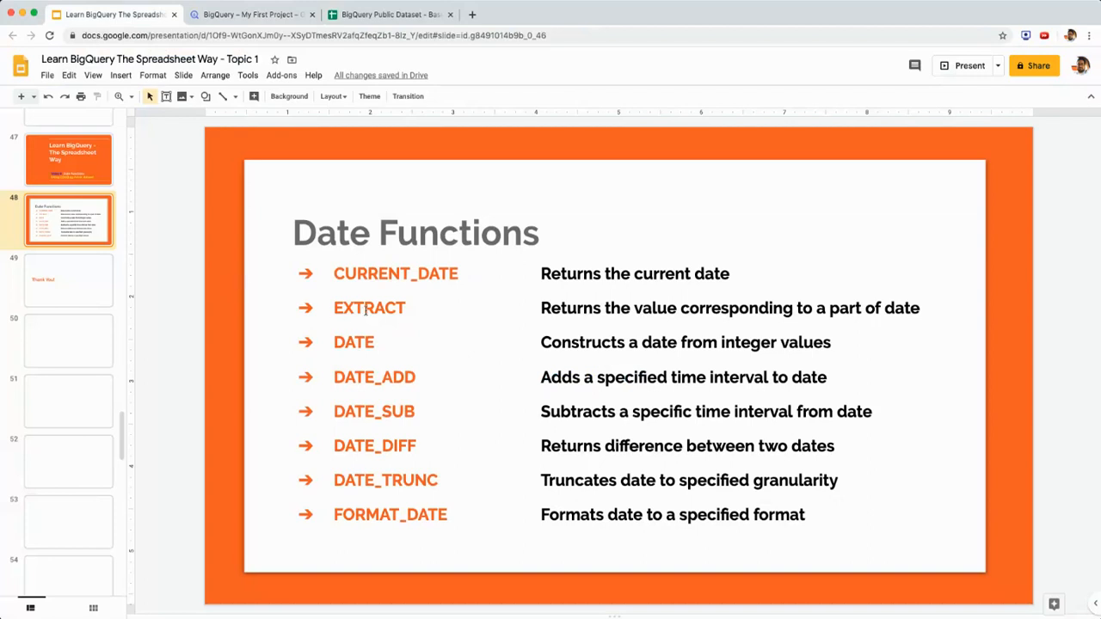
key("ctrl+Tab")
type("EXTR")
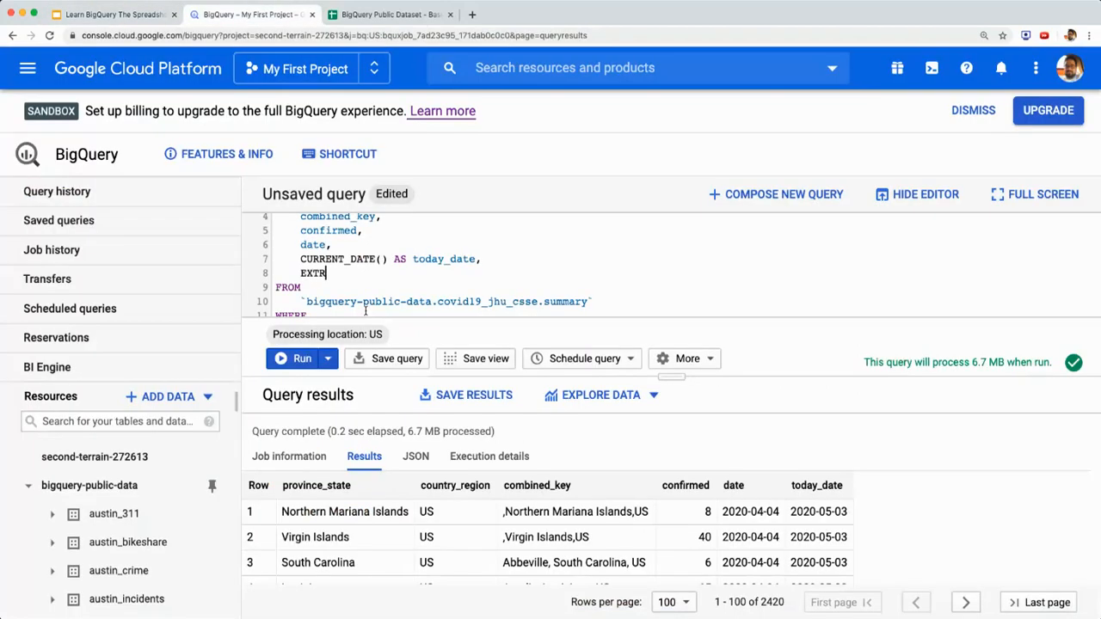
type("ACT")
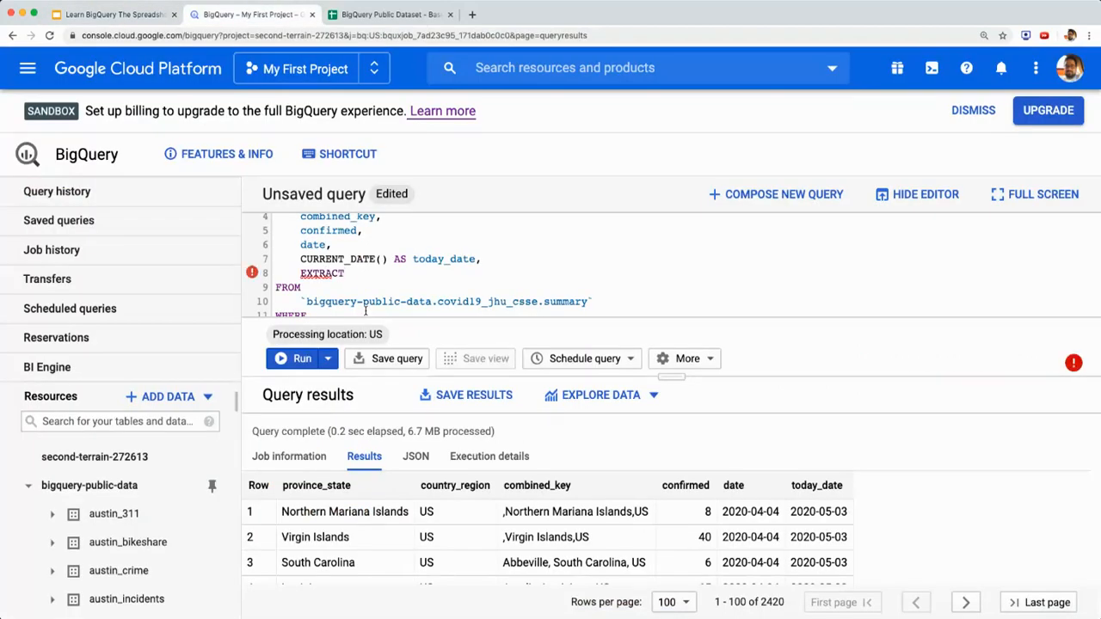
type("(DAY")
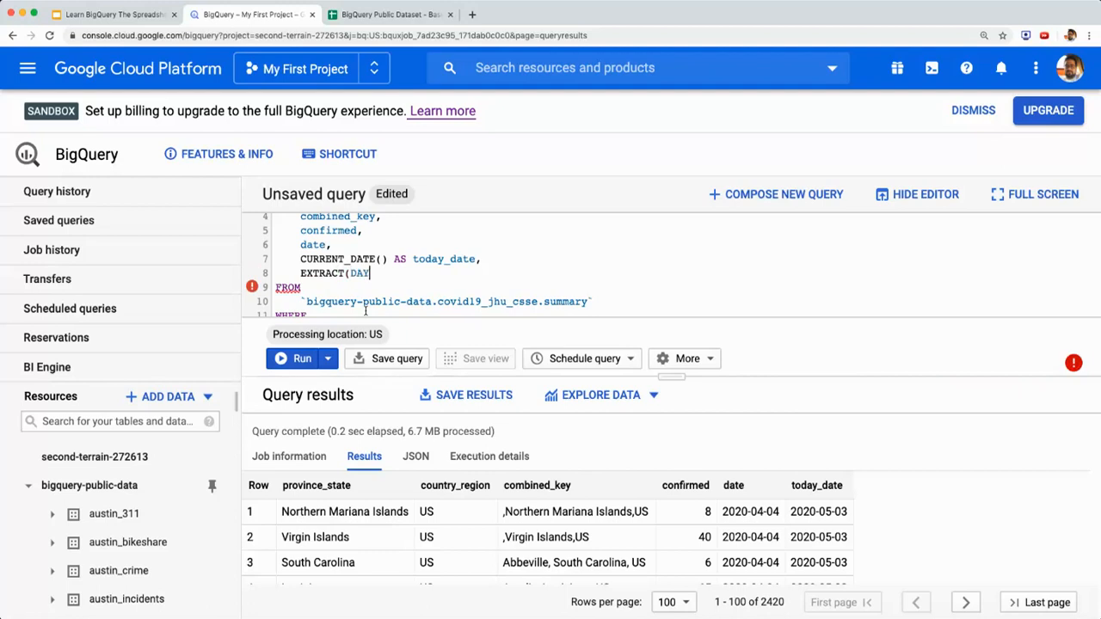
type(" FROM date")
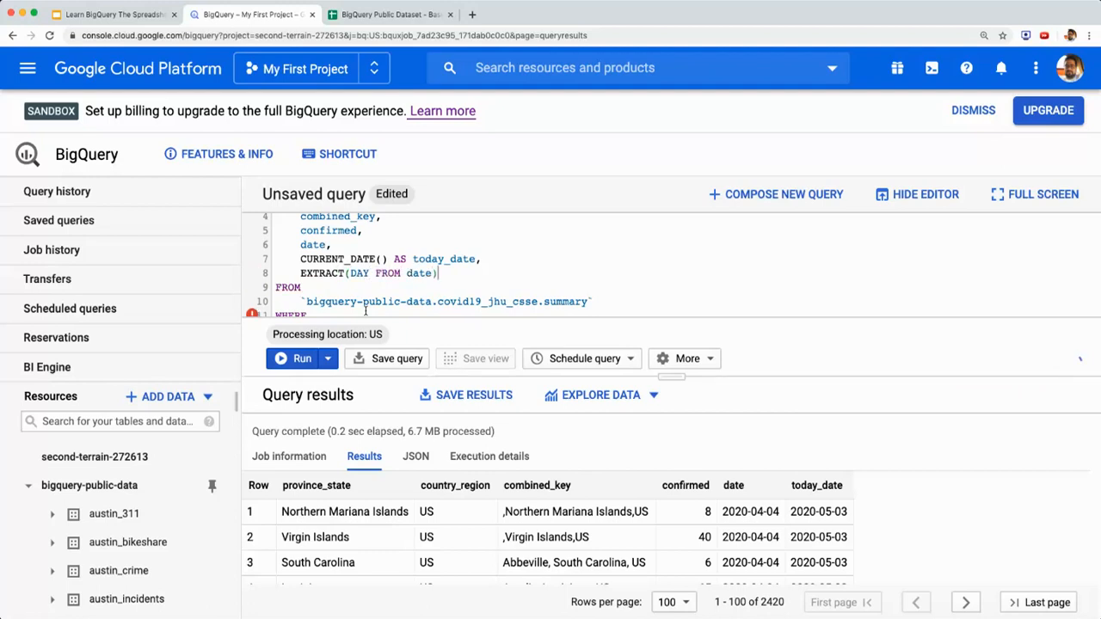
type(")")
Step: Alias the EXTRACT column as extracted_from_date, then run the query and enlarge the results area
double_click(359, 272)
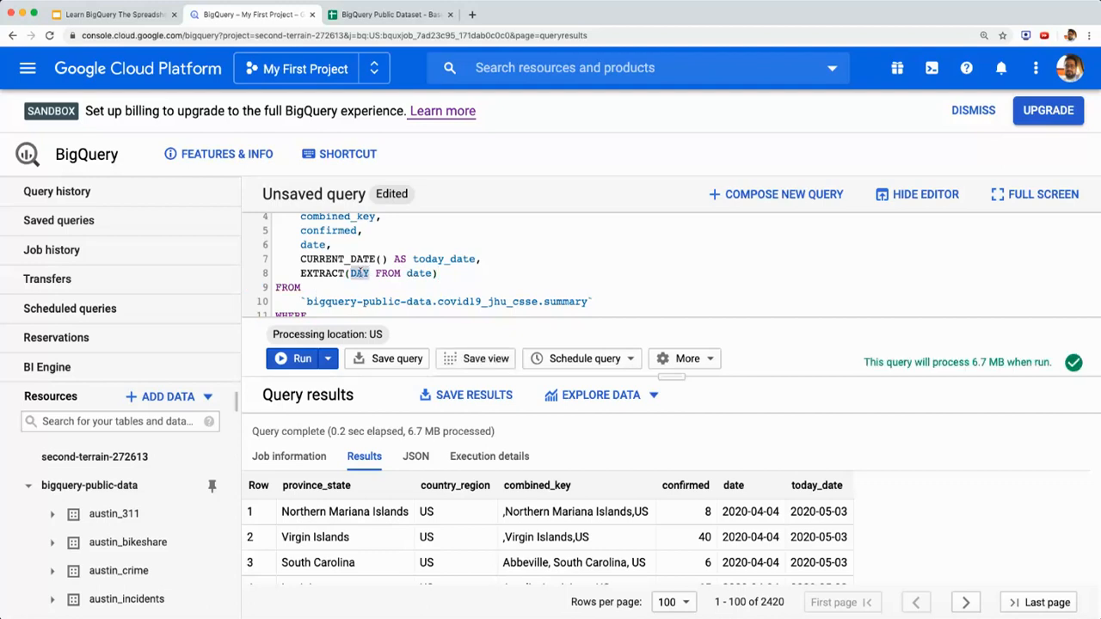
left_click(440, 273)
left_click(460, 276)
type("AS extracted_from_date")
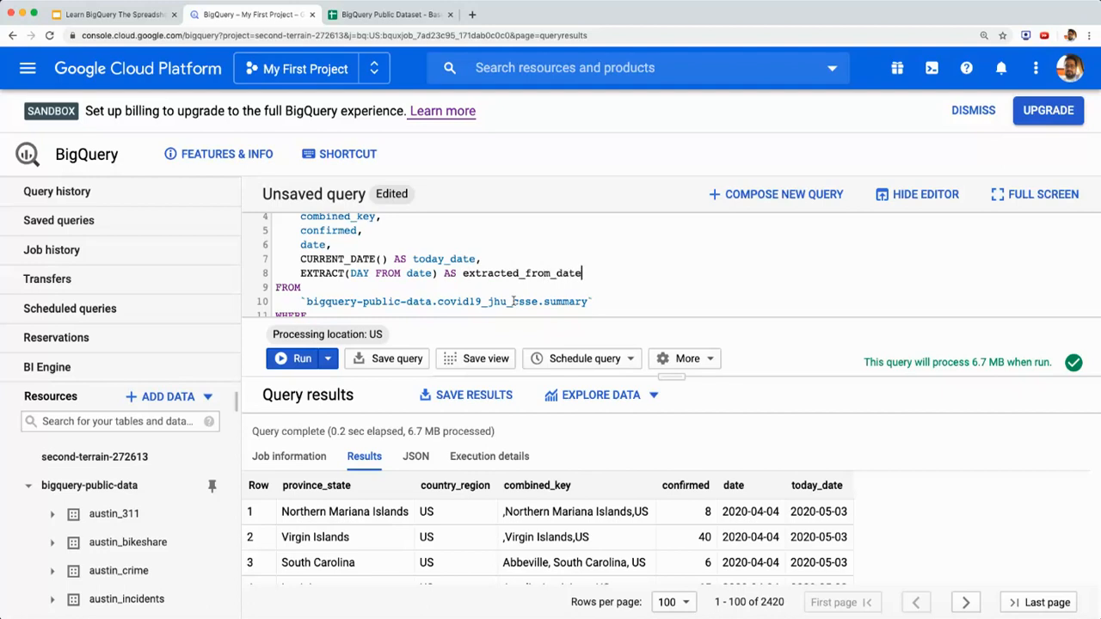
left_click(301, 360)
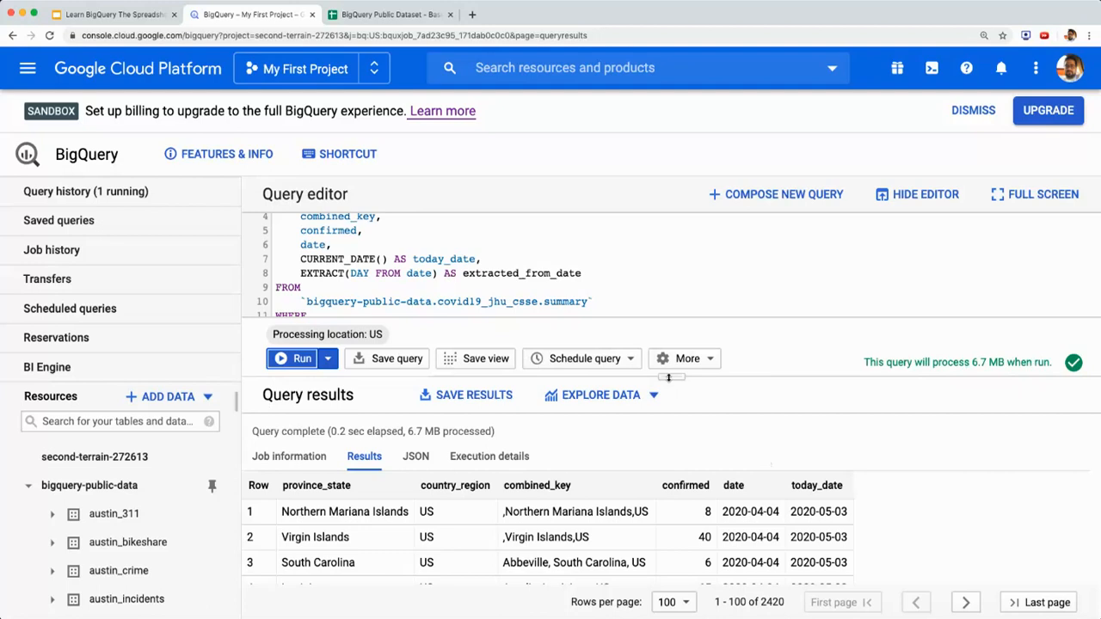
left_click_drag(668, 376, 668, 363)
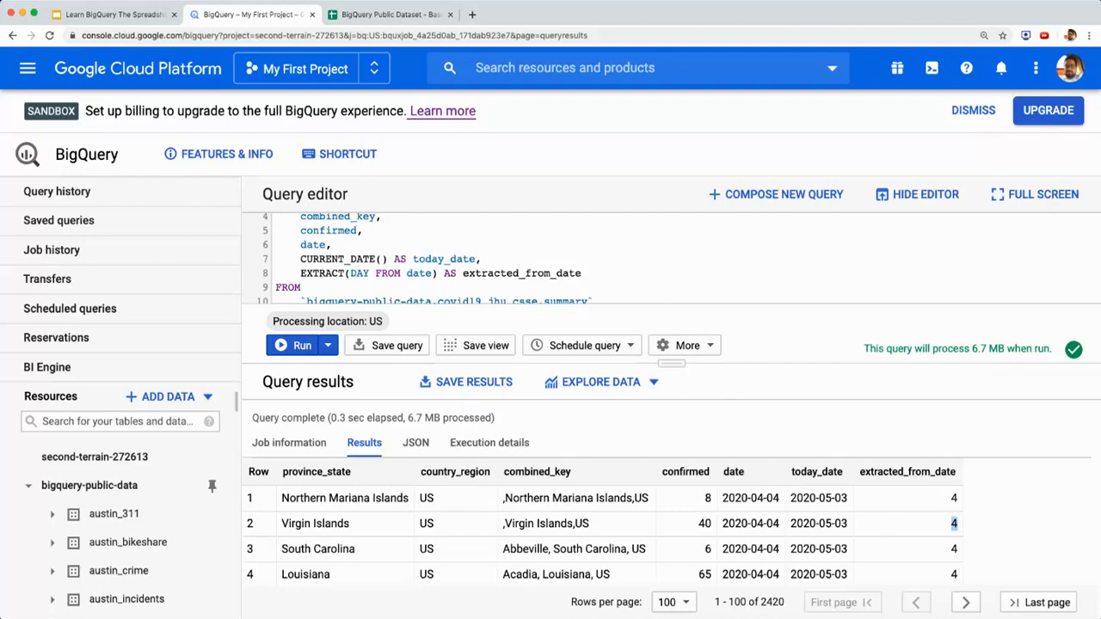
Step: Change the date part in the EXTRACT function to MONTH and run the query
double_click(358, 273)
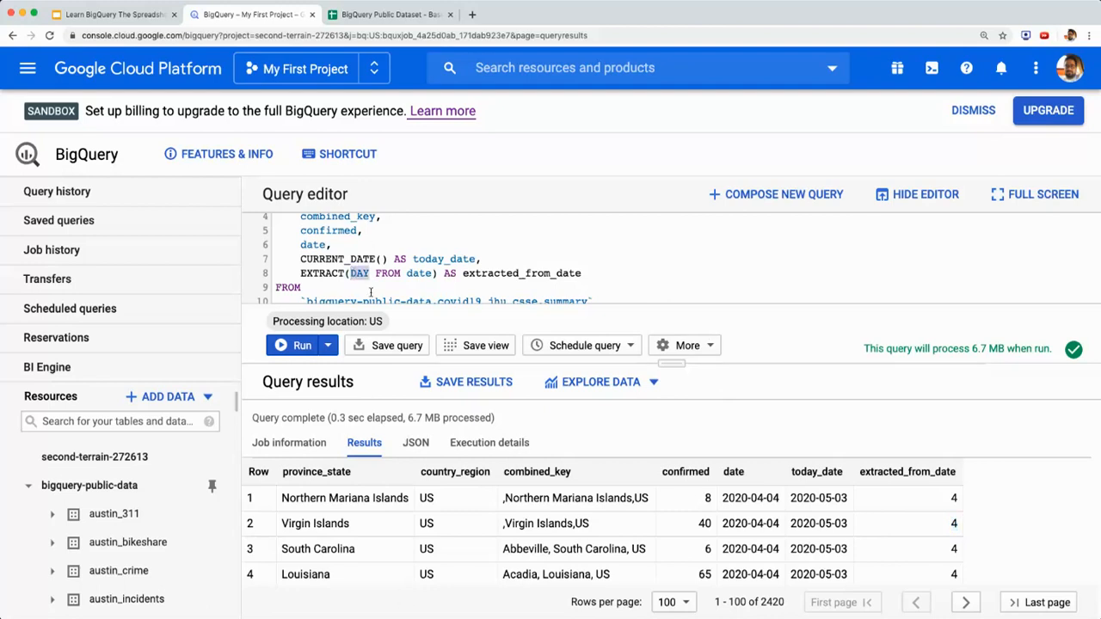
type("MONTH")
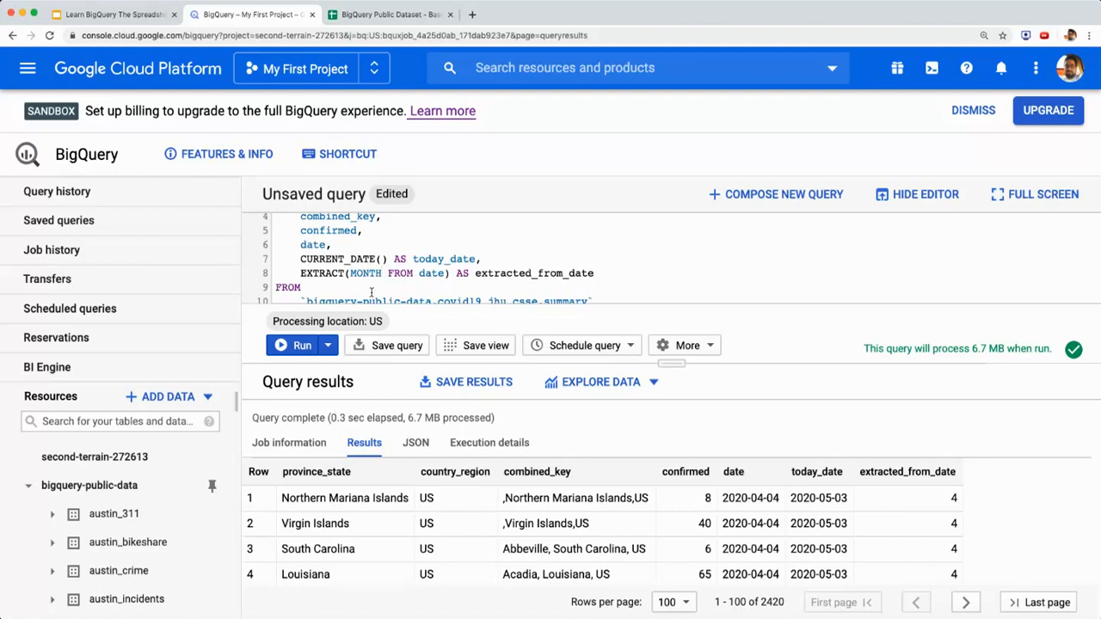
left_click(302, 348)
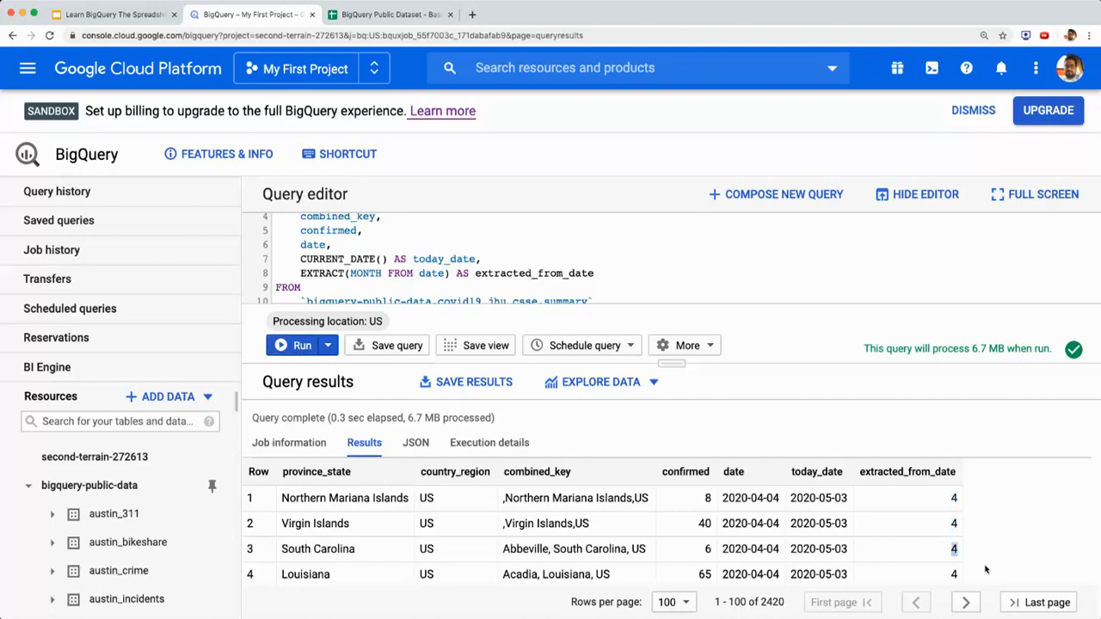
Step: Change the date part in the EXTRACT function to YEAR, run the query and inspect the extracted_from_date values
double_click(363, 272)
type("YEAR")
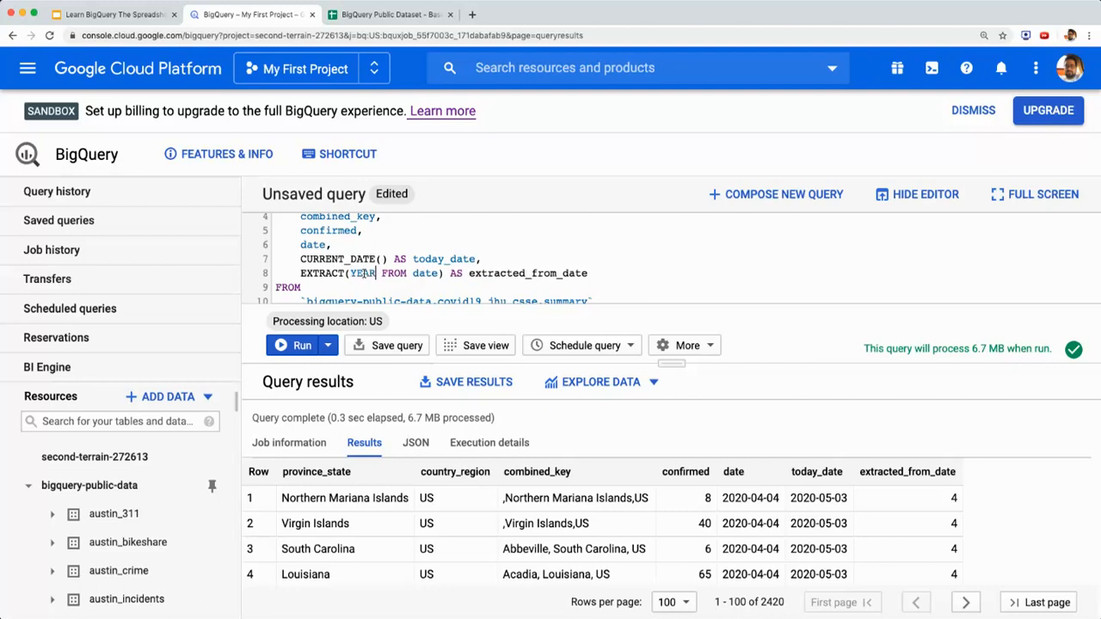
left_click(306, 352)
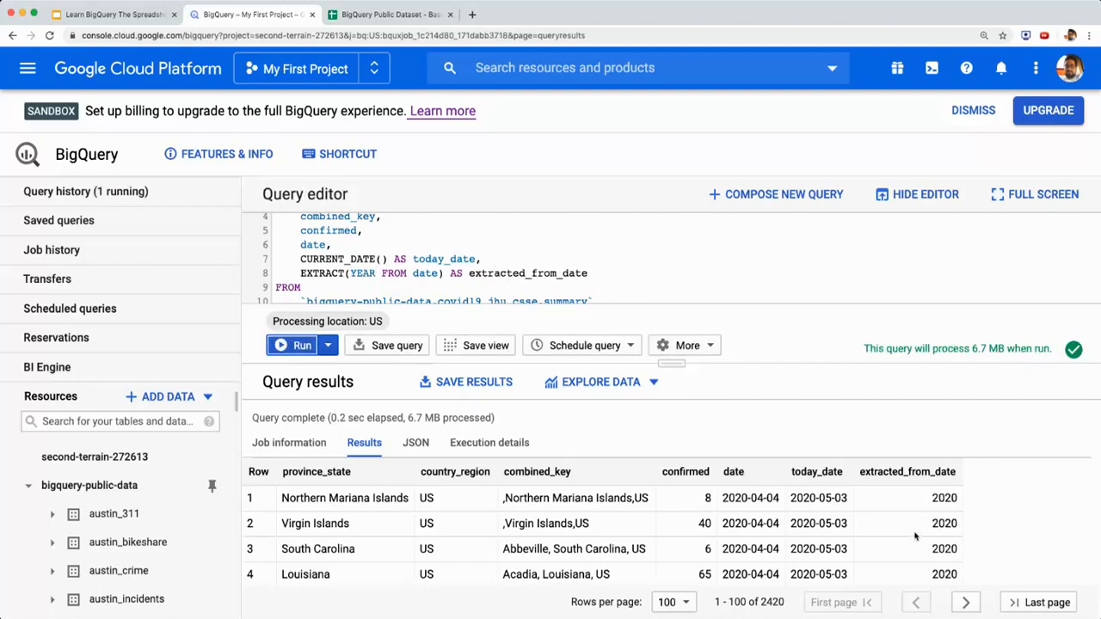
double_click(939, 498)
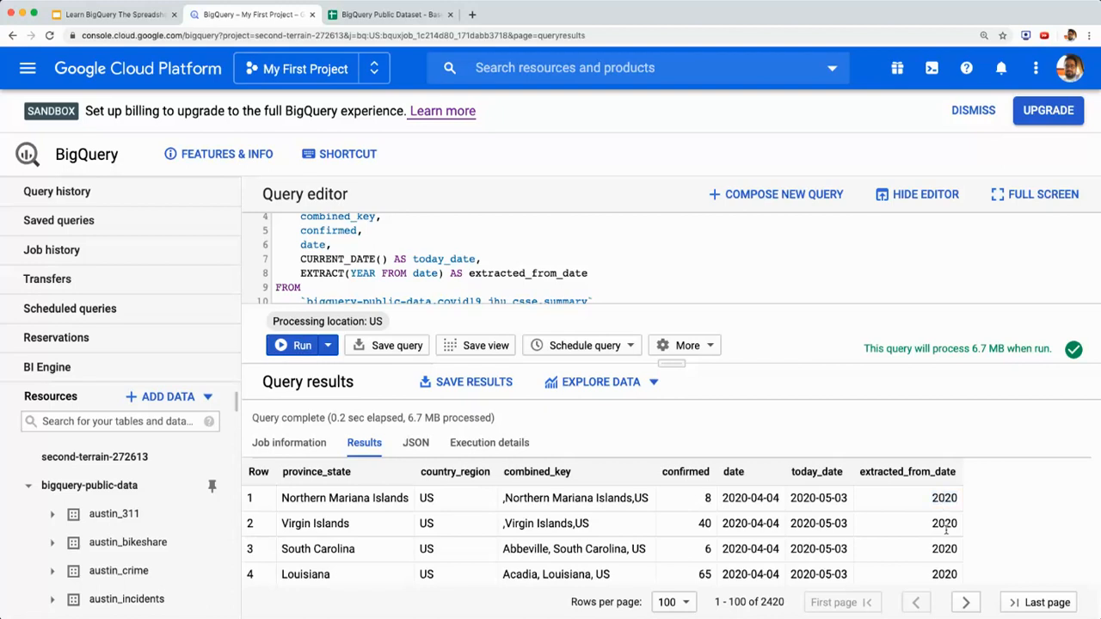
double_click(944, 523)
double_click(944, 549)
Step: Check the Date Functions slide for the function after EXTRACT, then return to the end of the EXTRACT line in BigQuery
double_click(310, 273)
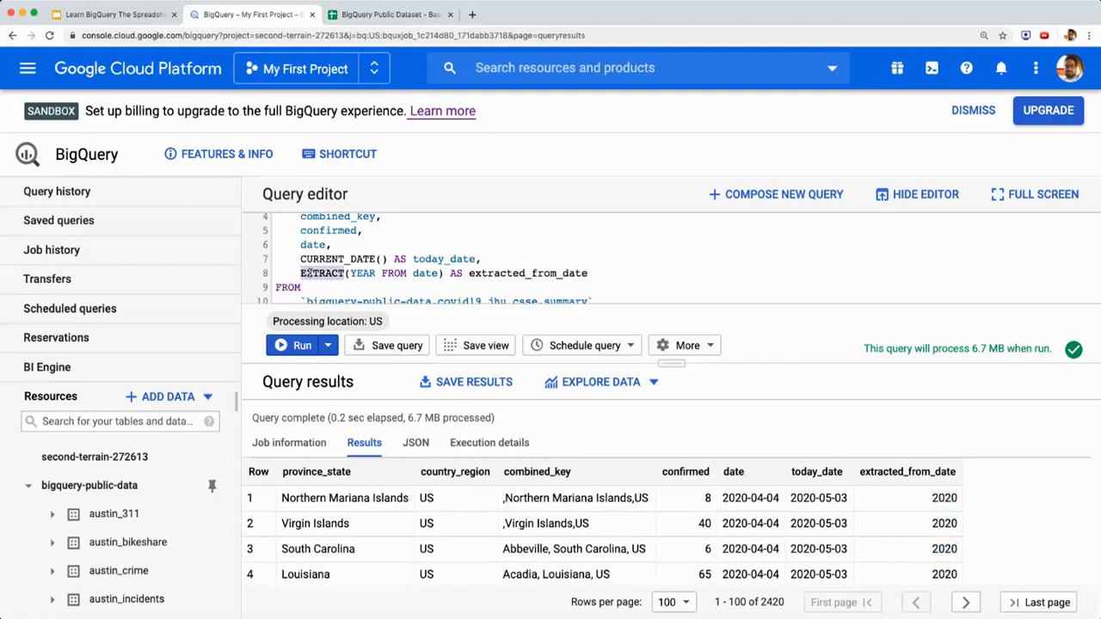
key("ctrl+shift+Tab")
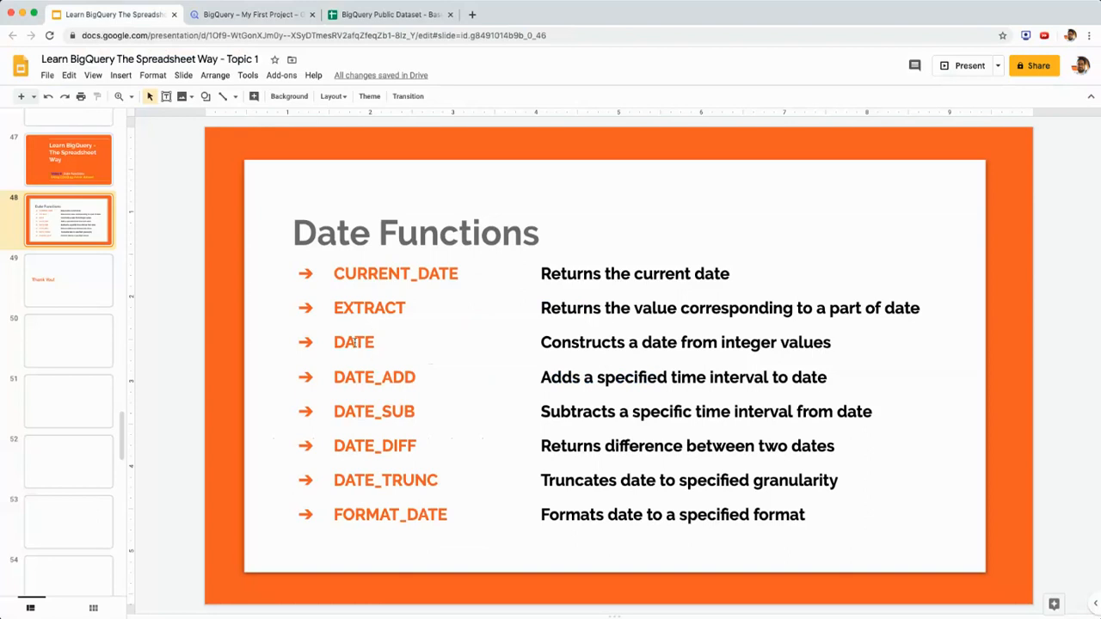
key("ctrl+Tab")
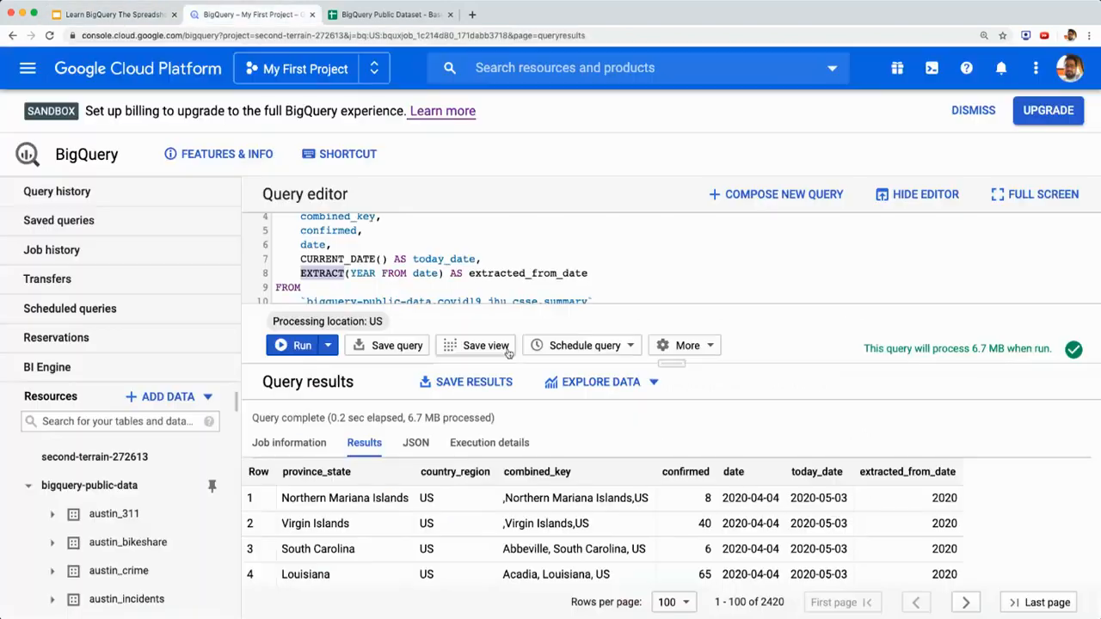
scroll(496, 258, "down", 2)
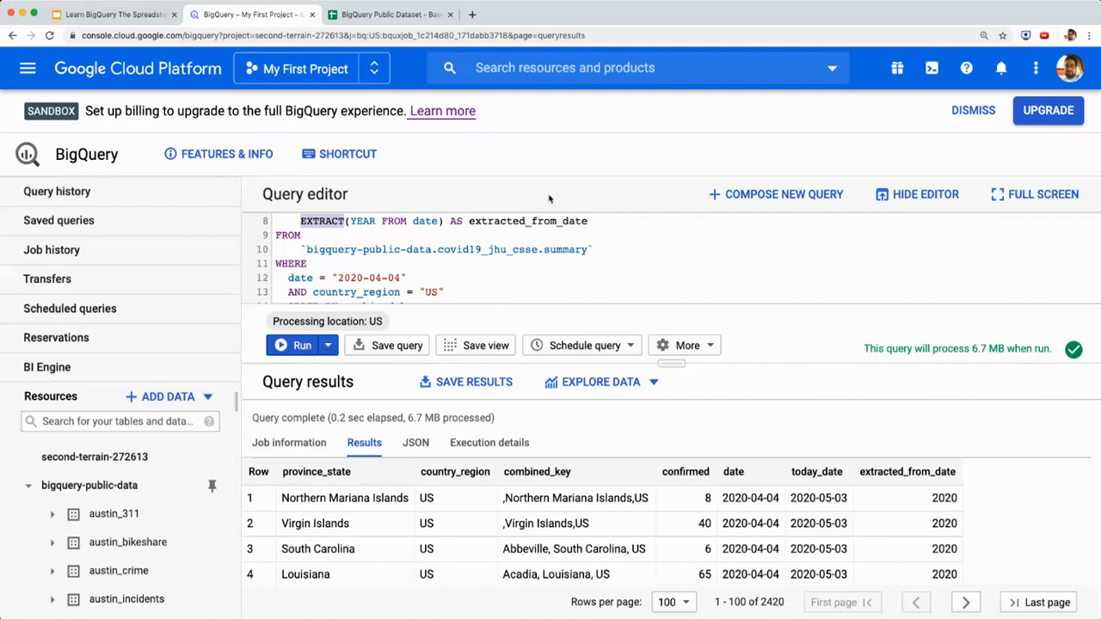
scroll(573, 231, "up", 1)
left_click(601, 255)
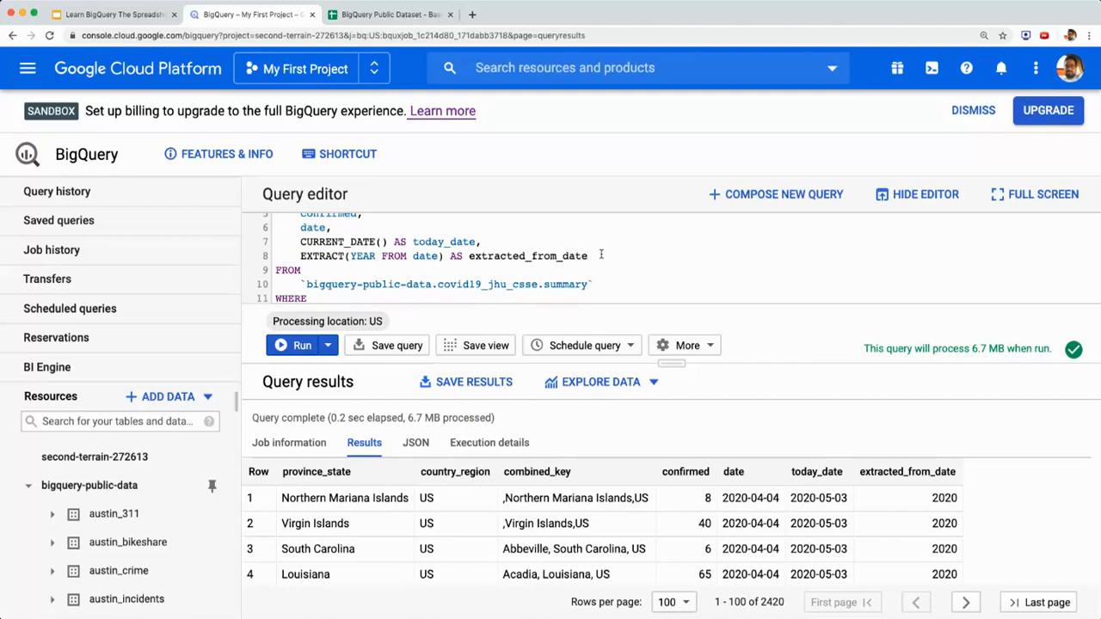
Step: Switch to the Google Sheets COVID-19 cases sheet and enter =DATE(2020,5,3) in cell P281
key("ctrl+Tab")
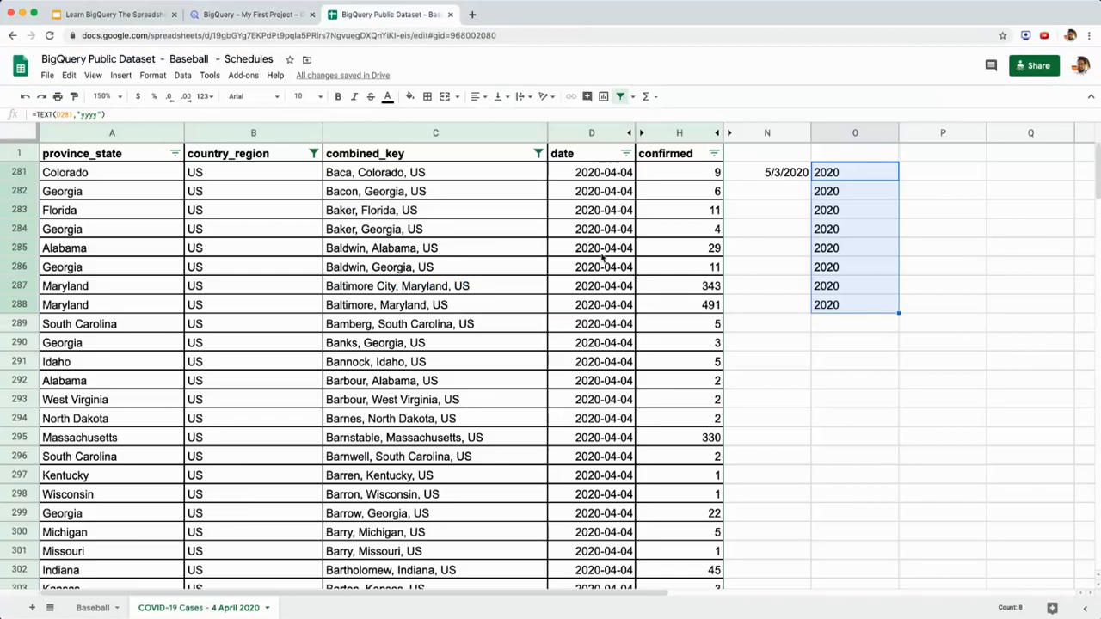
left_click(925, 176)
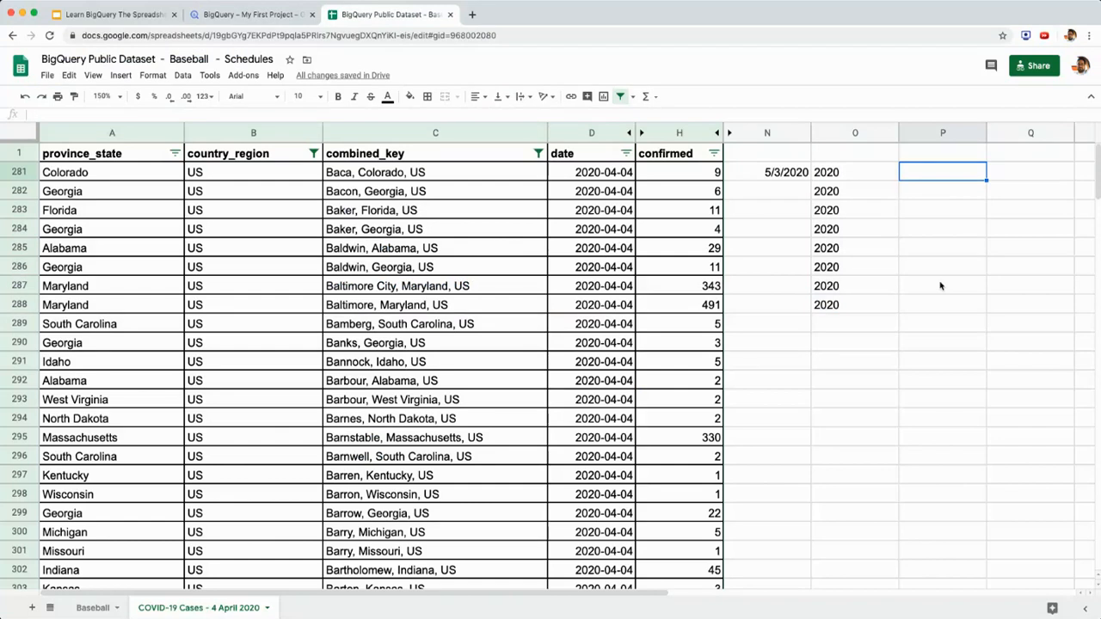
type("=DATE")
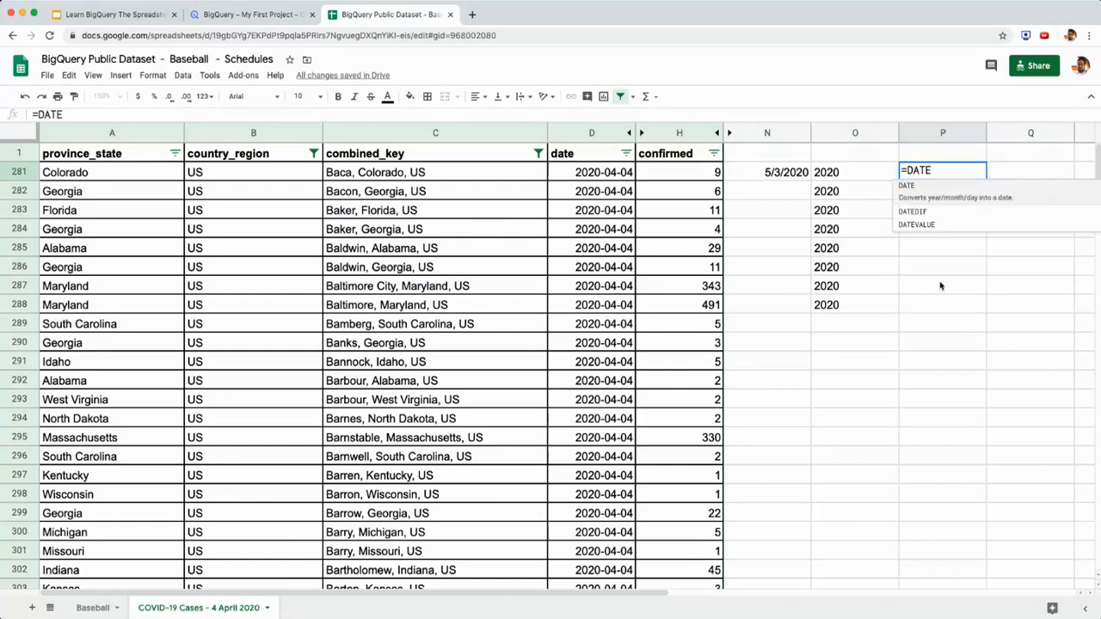
type("(")
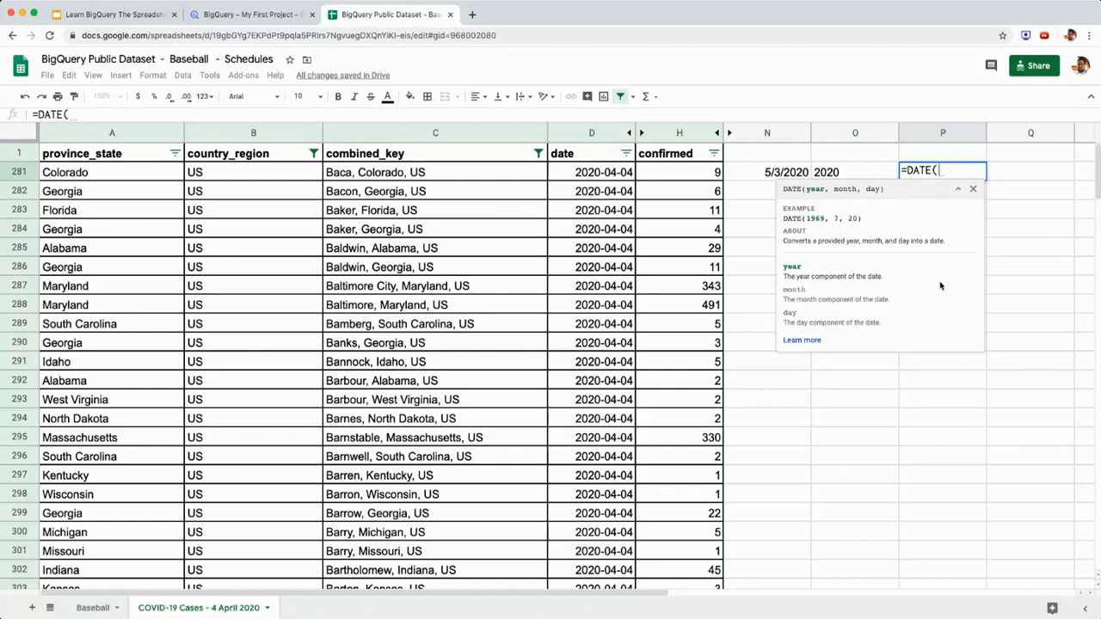
type("2020")
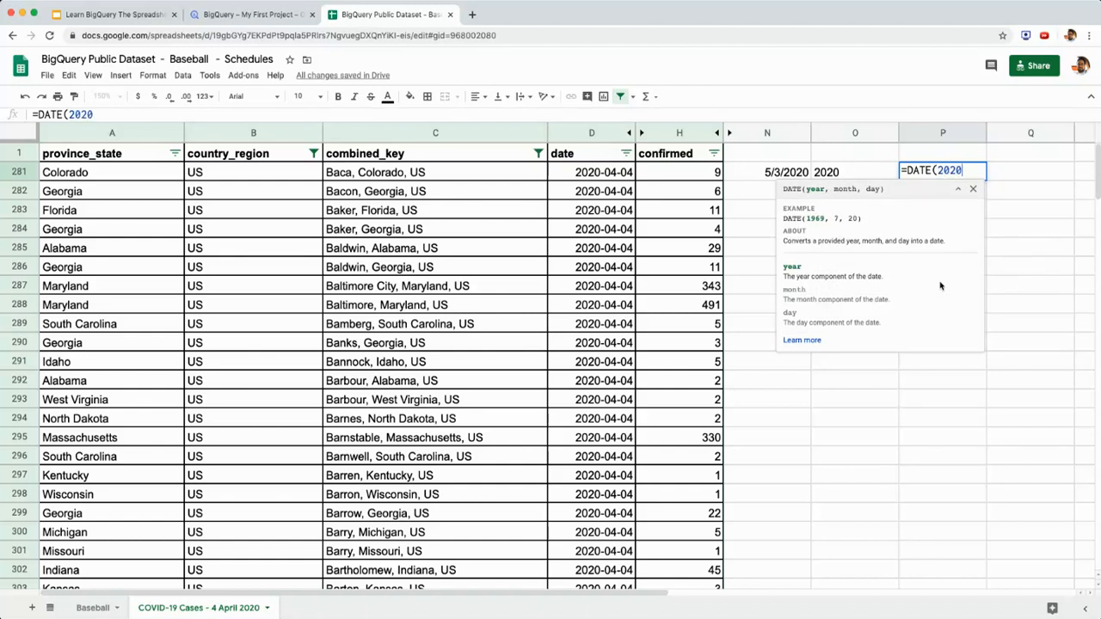
type(",")
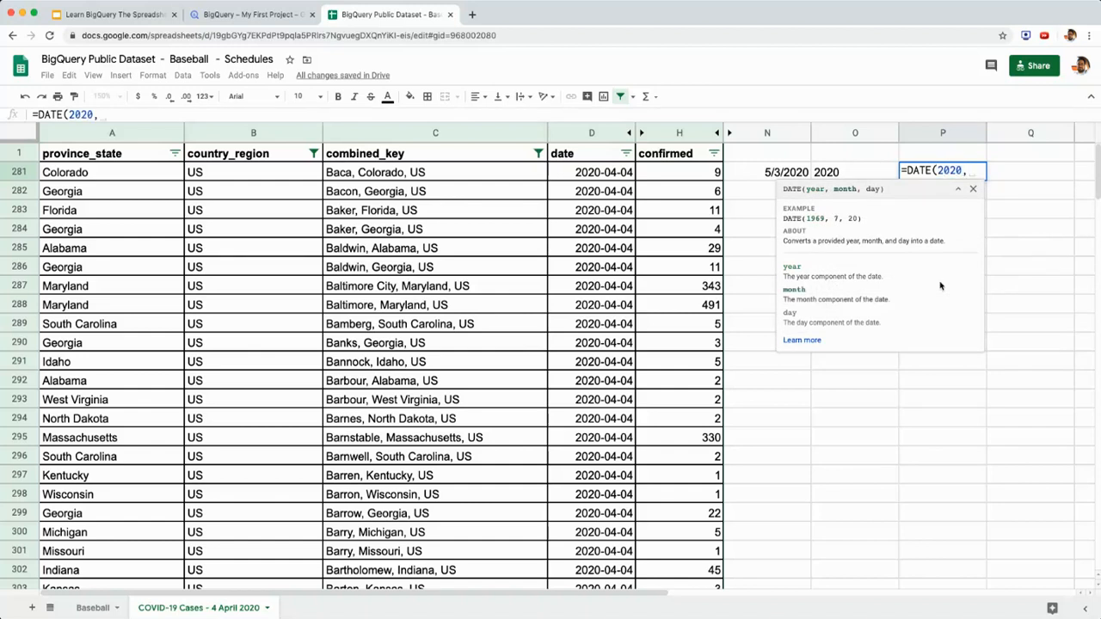
type("5,3)")
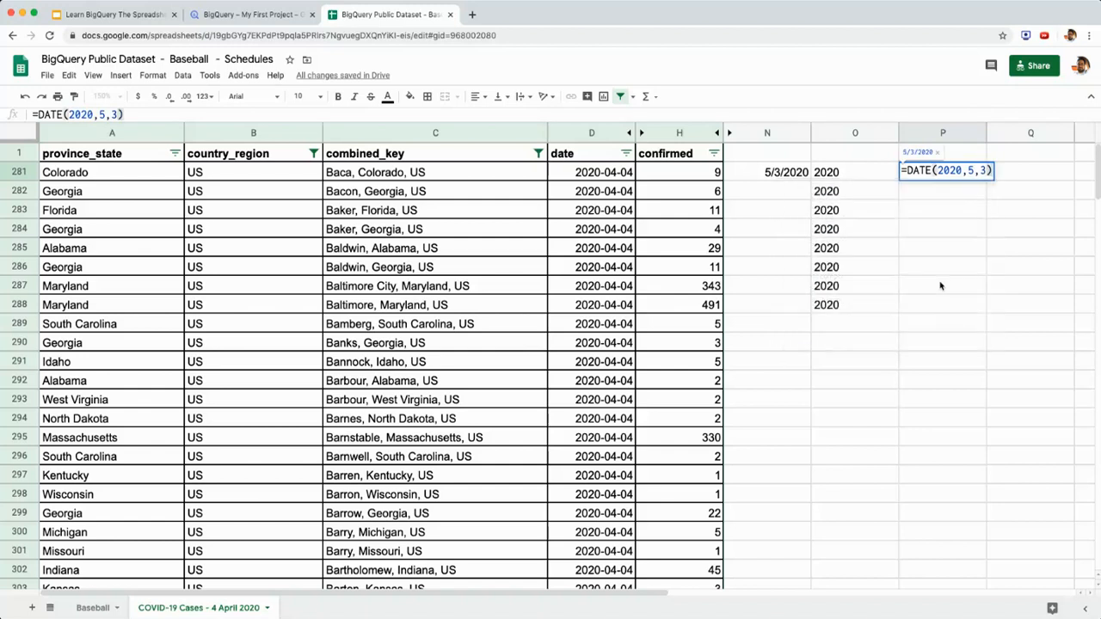
key("Return")
key("Up")
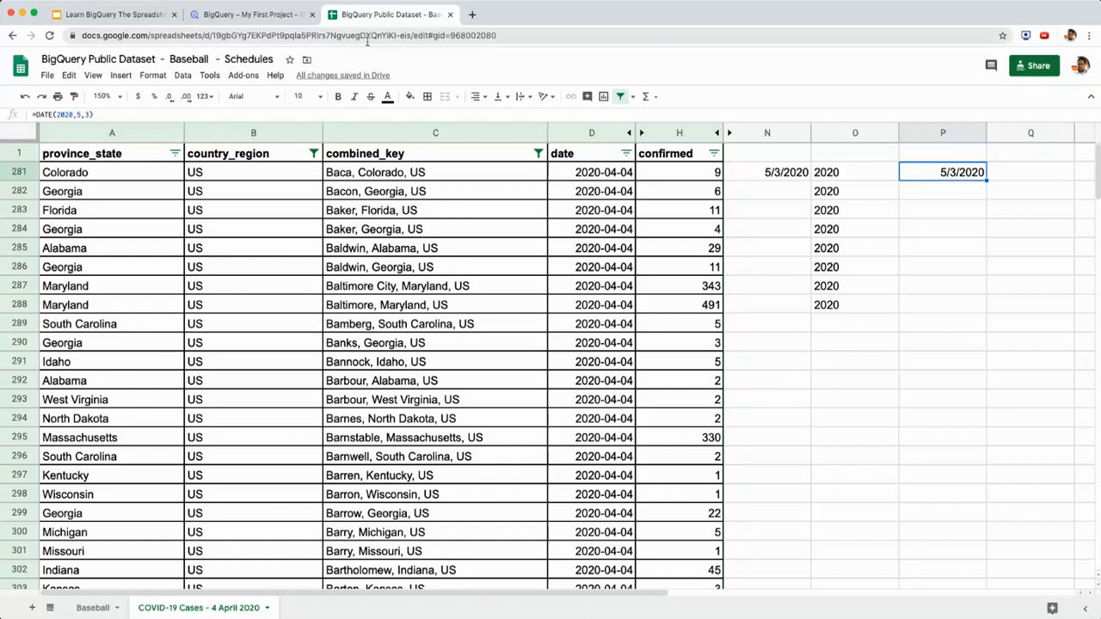
Step: Switch to BigQuery and add DATE(2020,5,3) AS created_date as a new column after the EXTRACT line
left_click(282, 15)
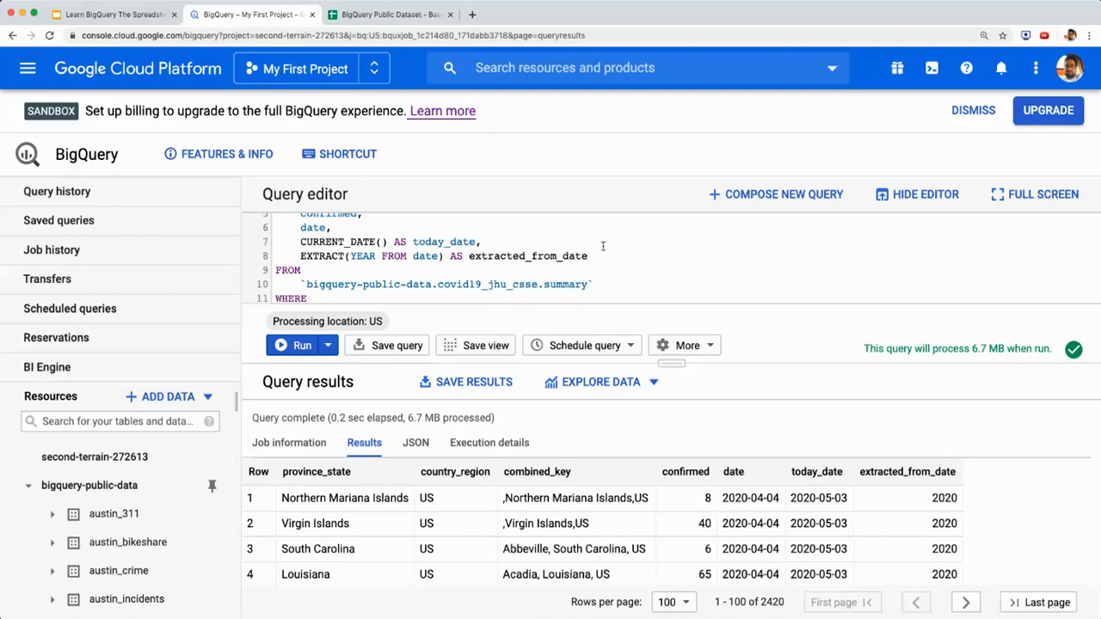
type(",")
key("Return")
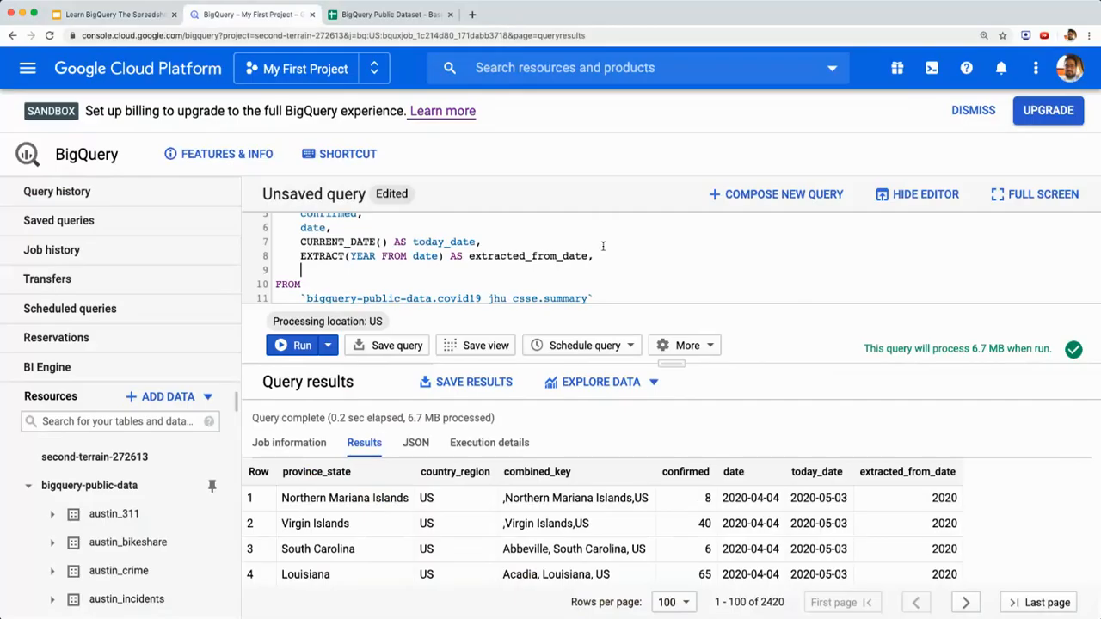
type("DATE(")
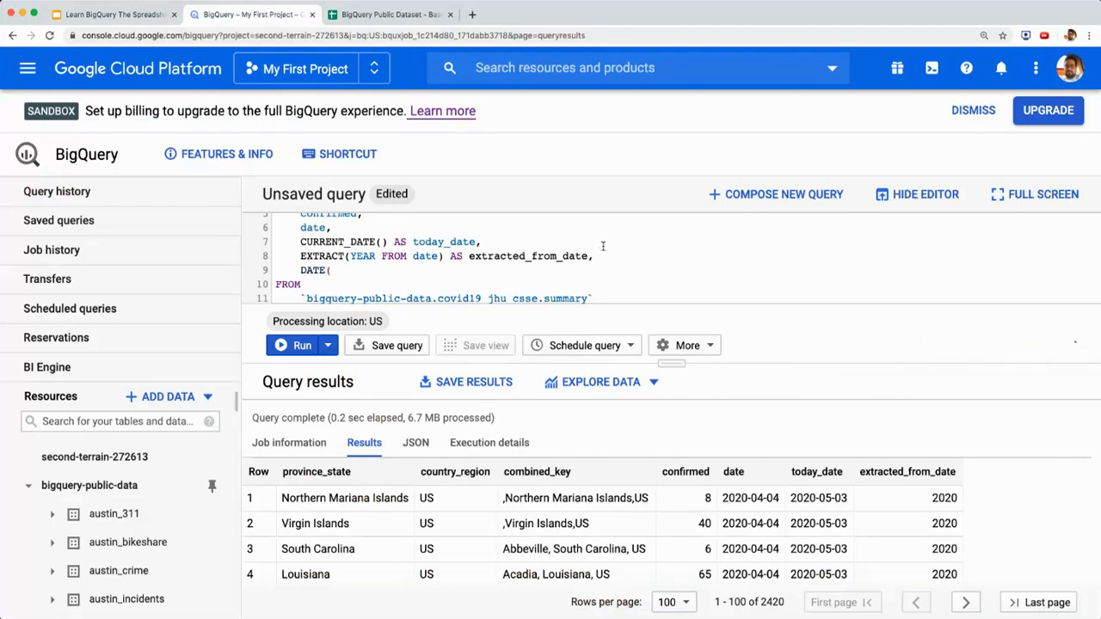
type("20")
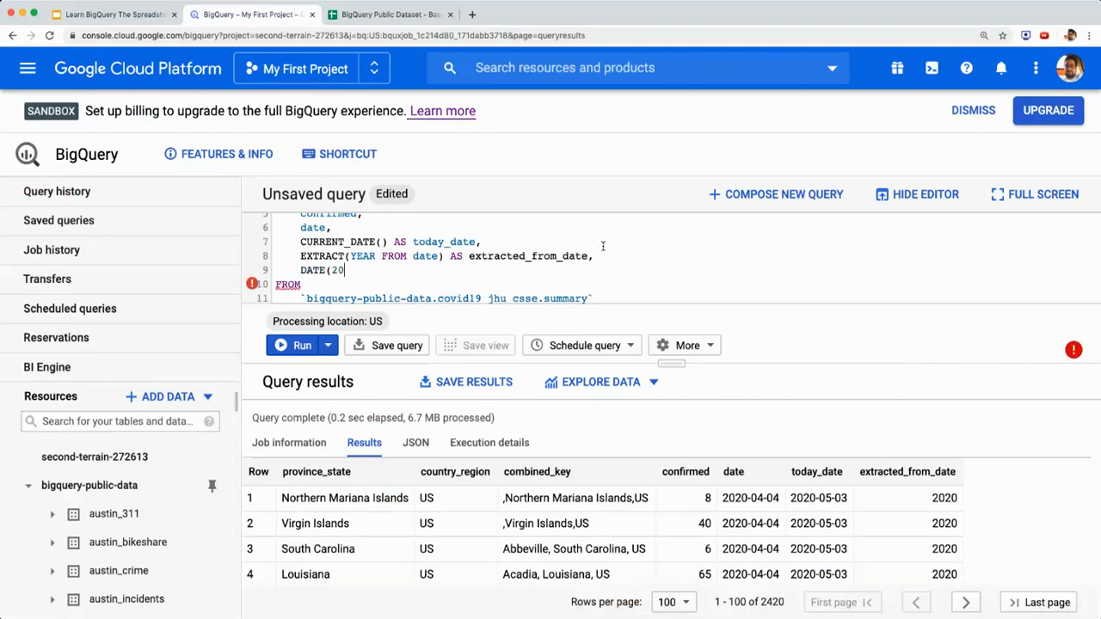
type("20,5,3) as created_date")
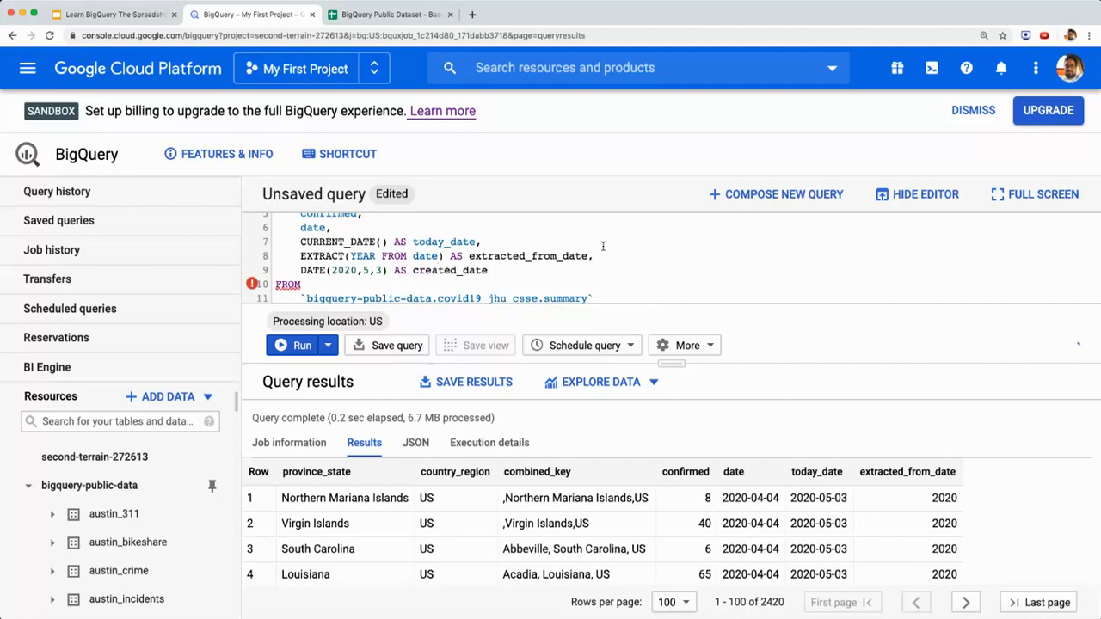
Step: Run the query and inspect the created_date values in the results
left_click(301, 346)
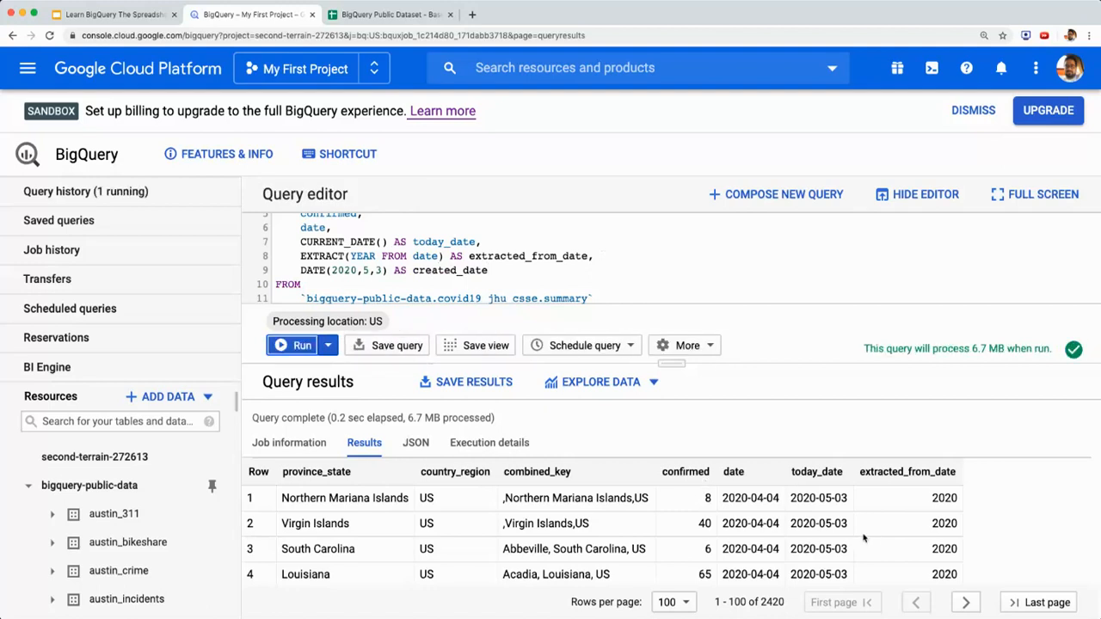
left_click_drag(987, 499, 1019, 571)
left_click(994, 548)
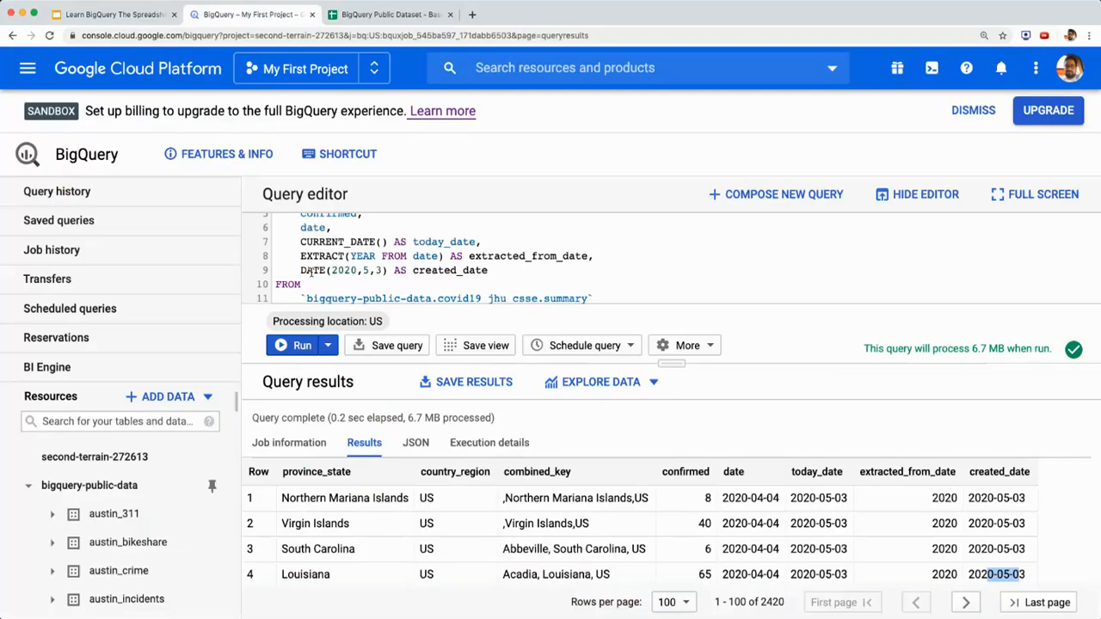
Step: Check the Date Functions slide, then clear the earlier formulas in P281, O281:O288 and N281 of the Google Sheets COVID-19 cases sheet
key("ctrl+shift+Tab")
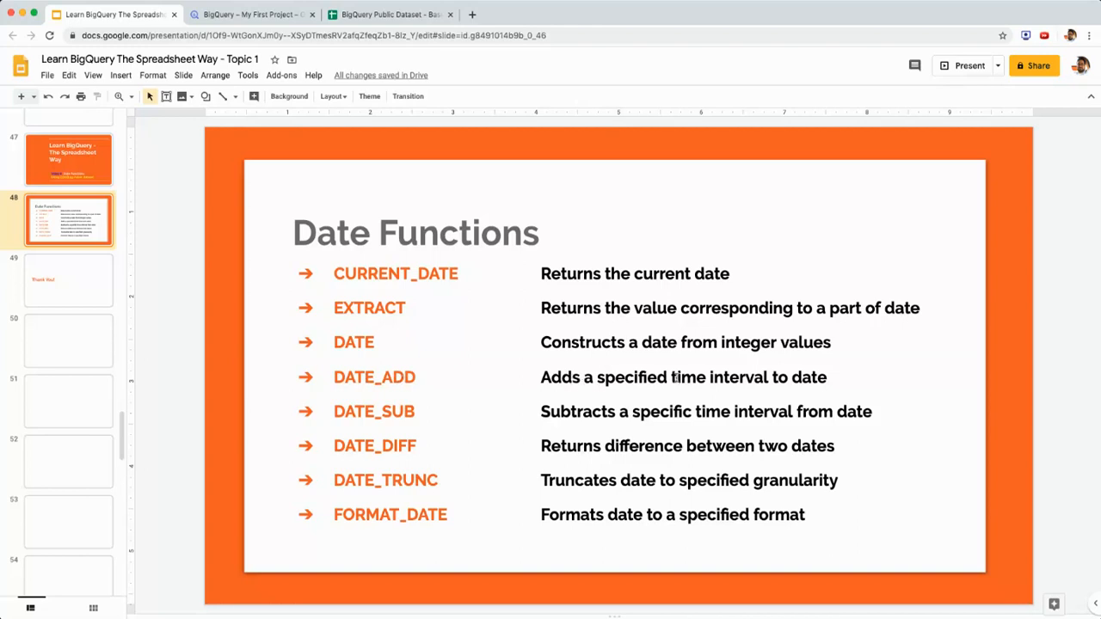
key("ctrl+Tab")
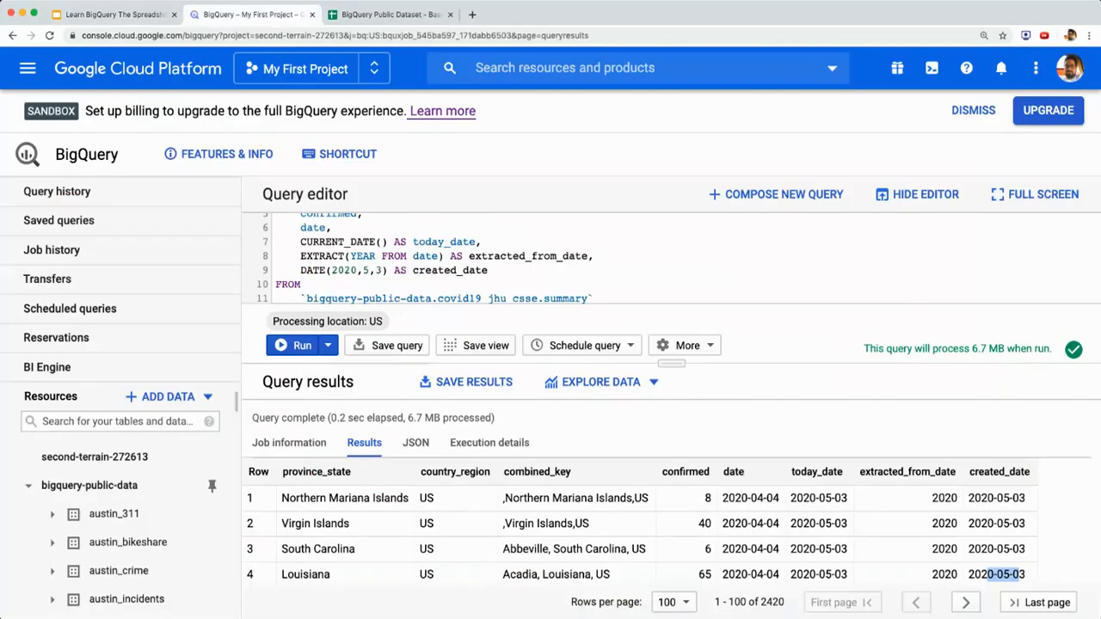
key("ctrl+Tab")
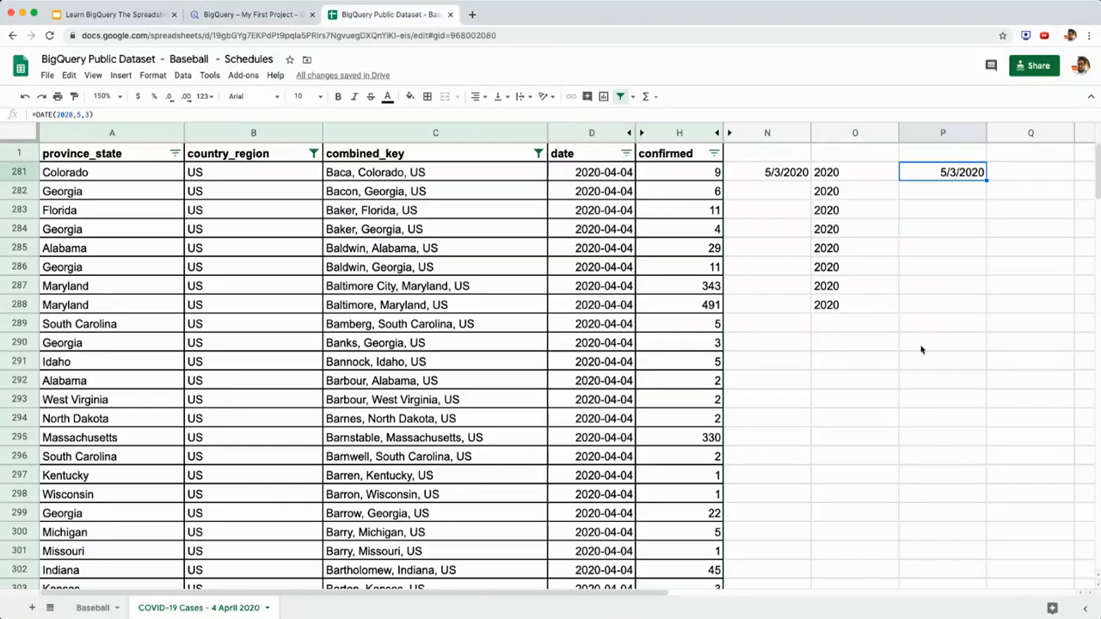
key("Delete")
key("Left")
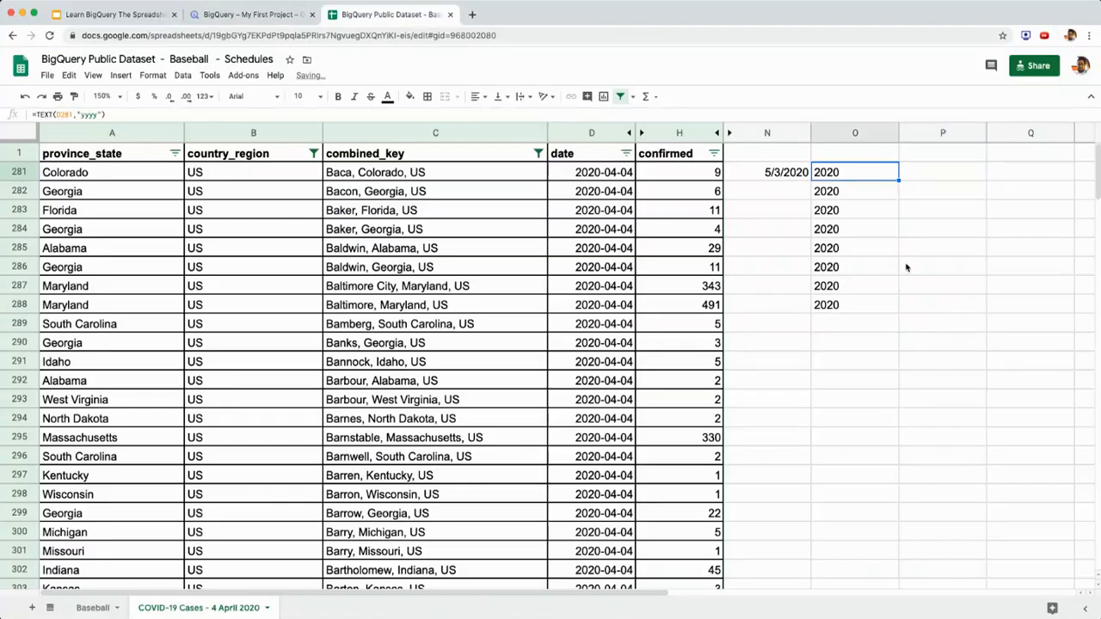
key("shift+Down")
key("shift+Down")
key("shift+Down")
key("shift+Down")
key("shift+Down")
key("shift+Down")
key("shift+Down")
key("Delete")
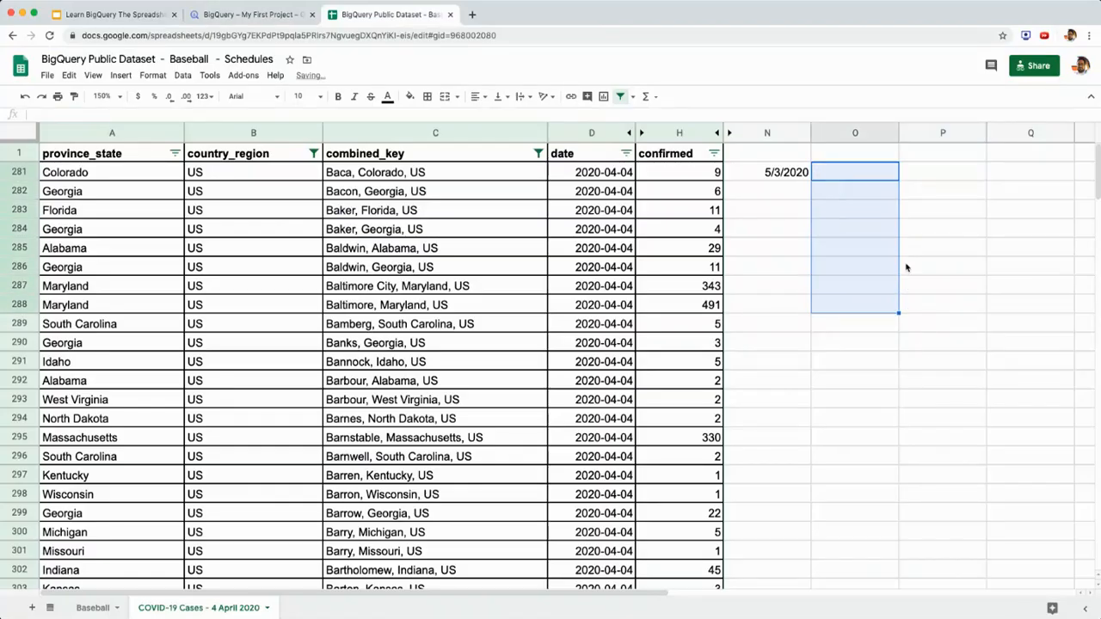
key("Left")
key("Delete")
Step: Enter =D281+3 in cell N281 and fill the formula down to N289
type("=")
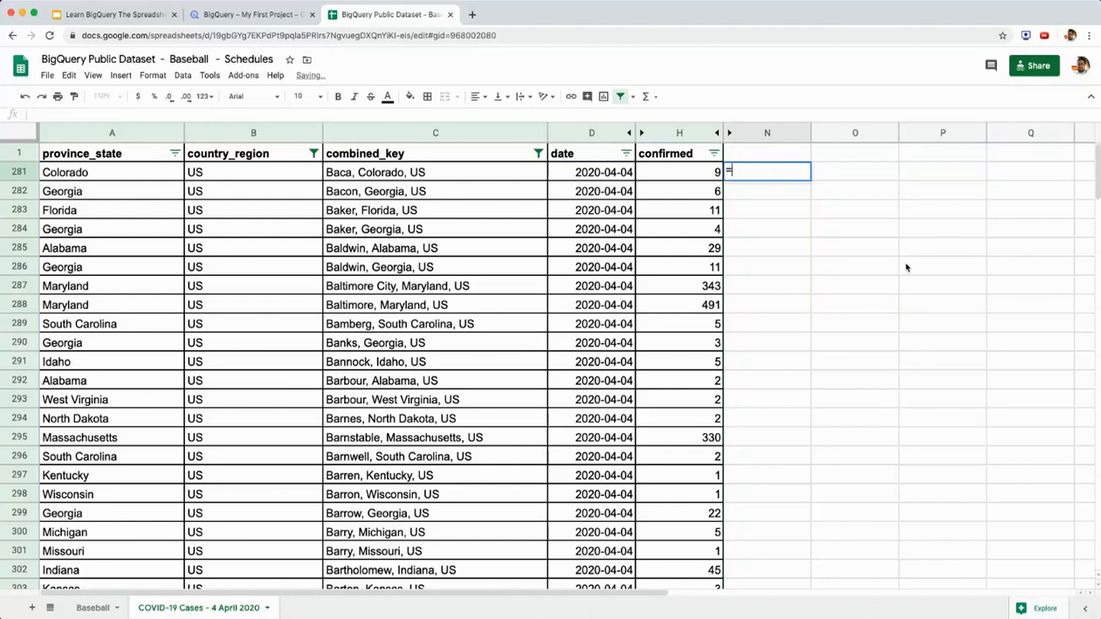
key("Left")
key("Left")
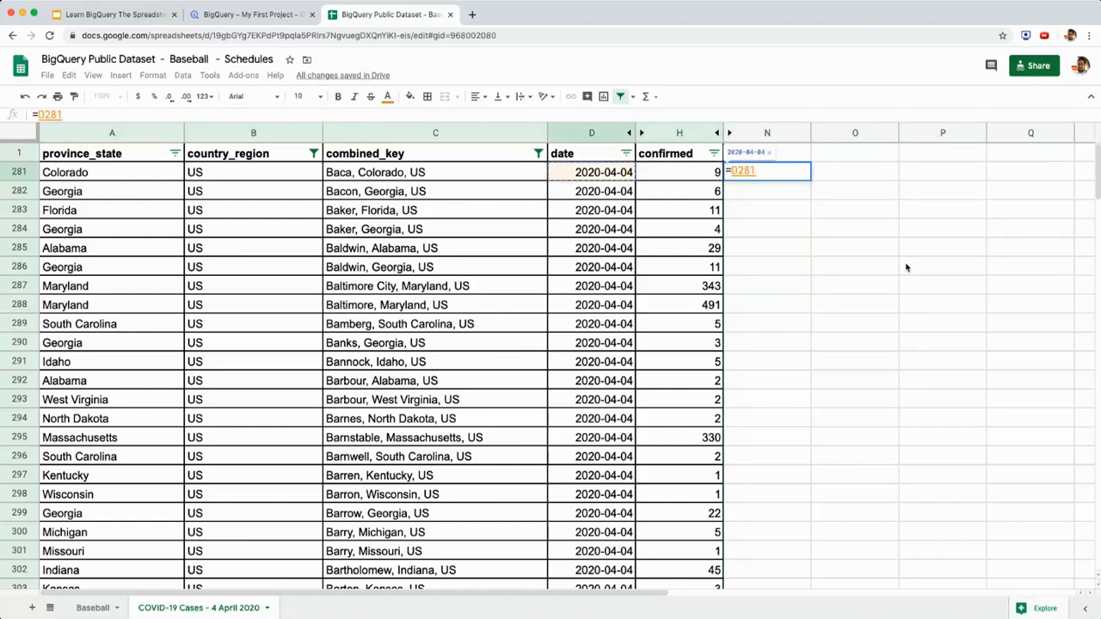
type("+3")
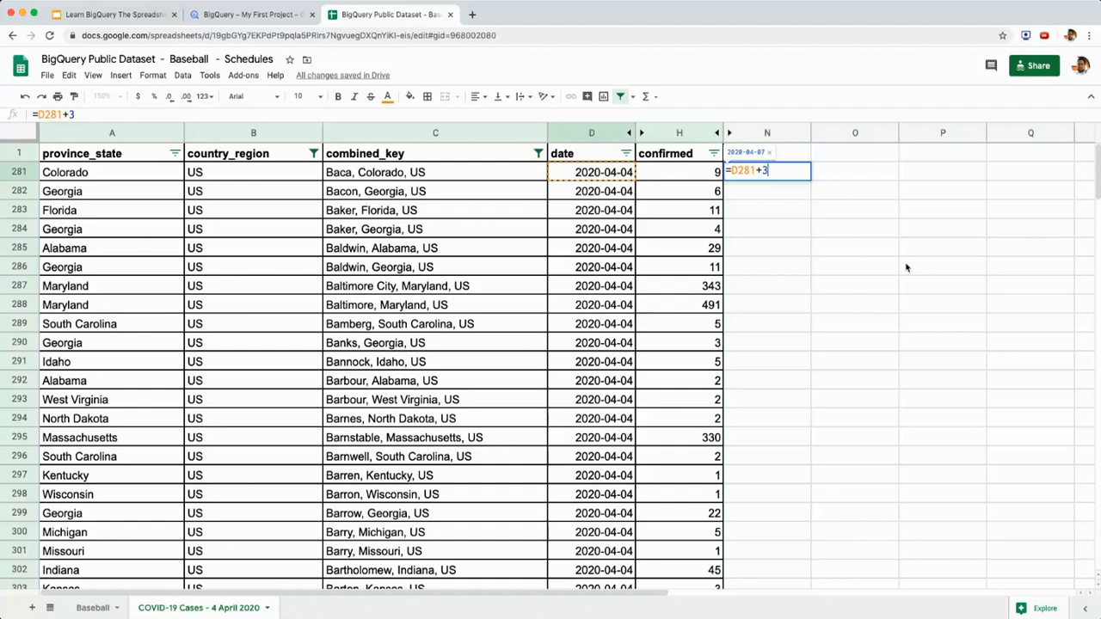
key("Return")
key("Up")
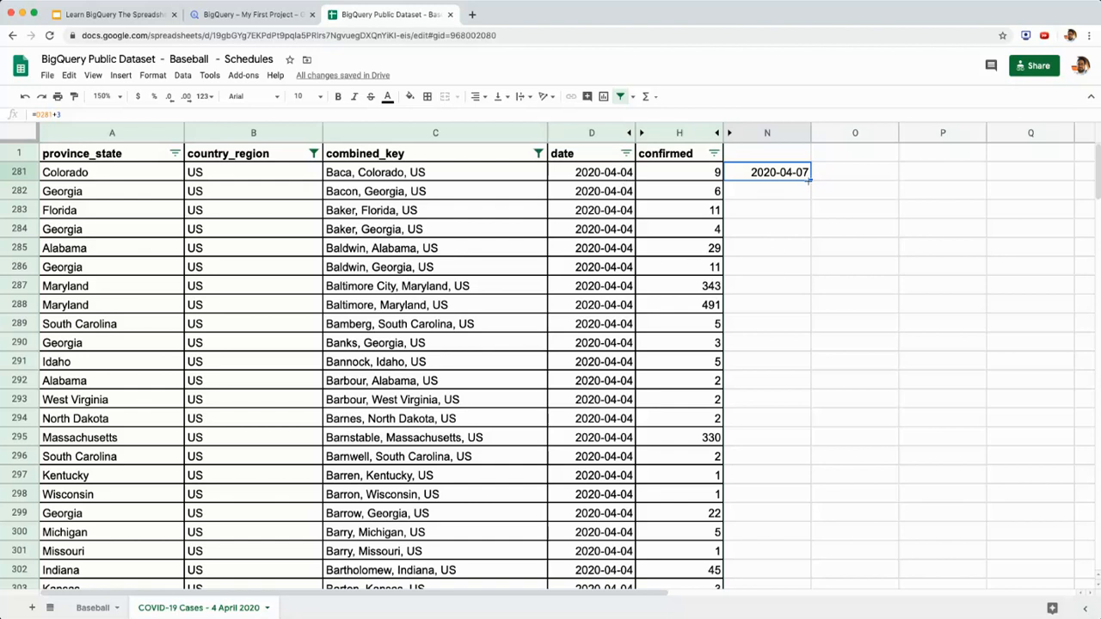
left_click_drag(810, 179, 810, 326)
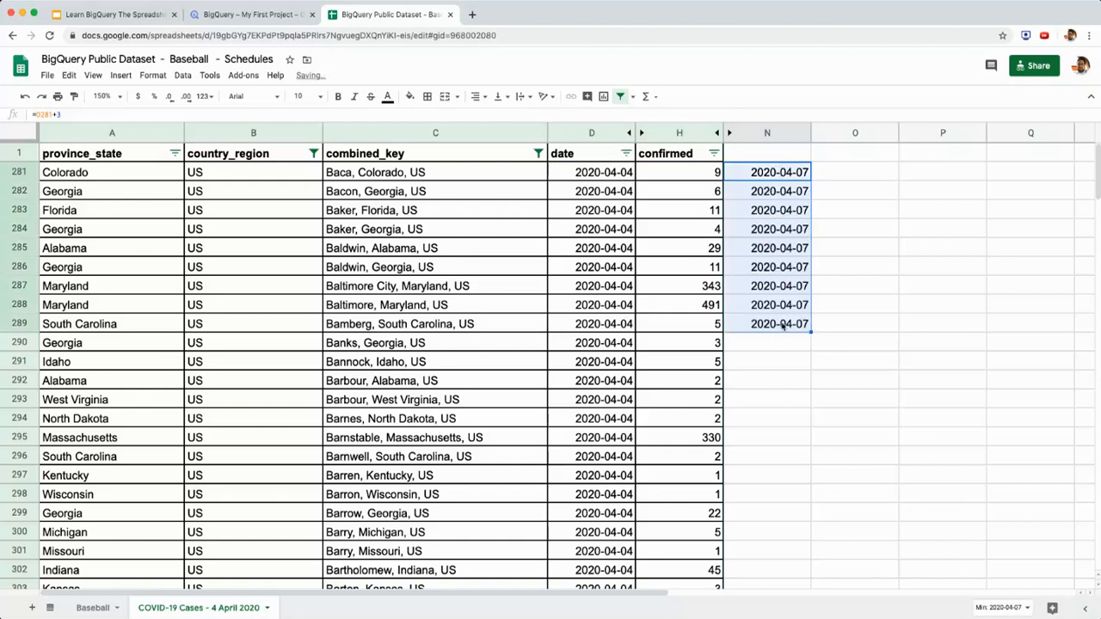
Step: Switch to BigQuery and insert a DATE_ADD column below date that adds 3 DAY to date, aliased date_addition
left_click(276, 15)
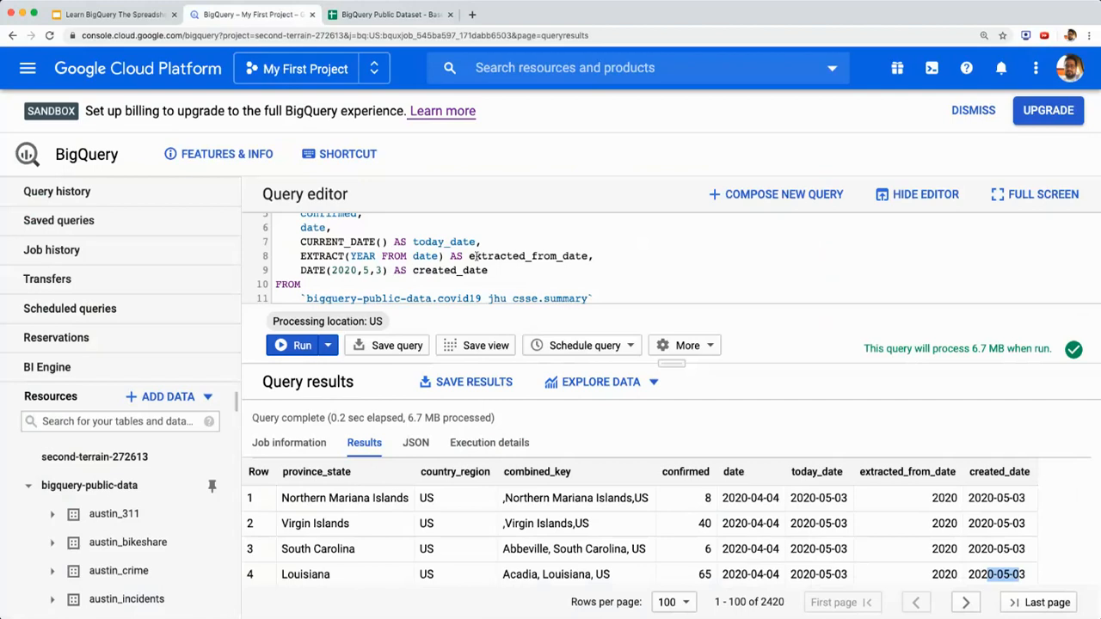
left_click(397, 232)
key("Return")
type("DATE")
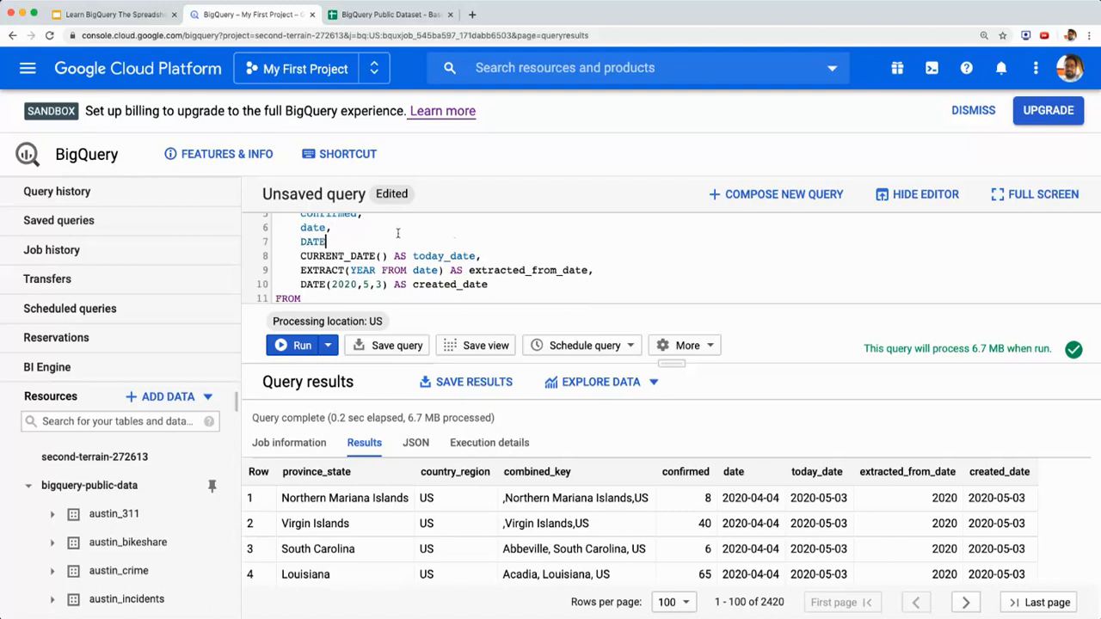
type("_ADD")
key("ctrl+shift+Tab")
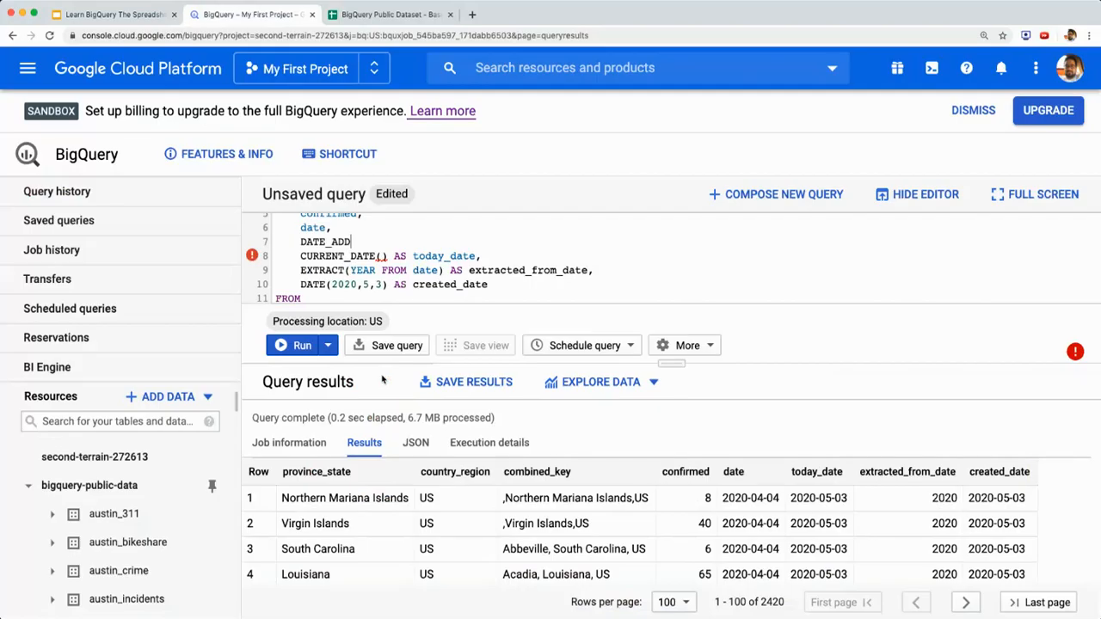
key("ctrl+Tab")
type("(date,")
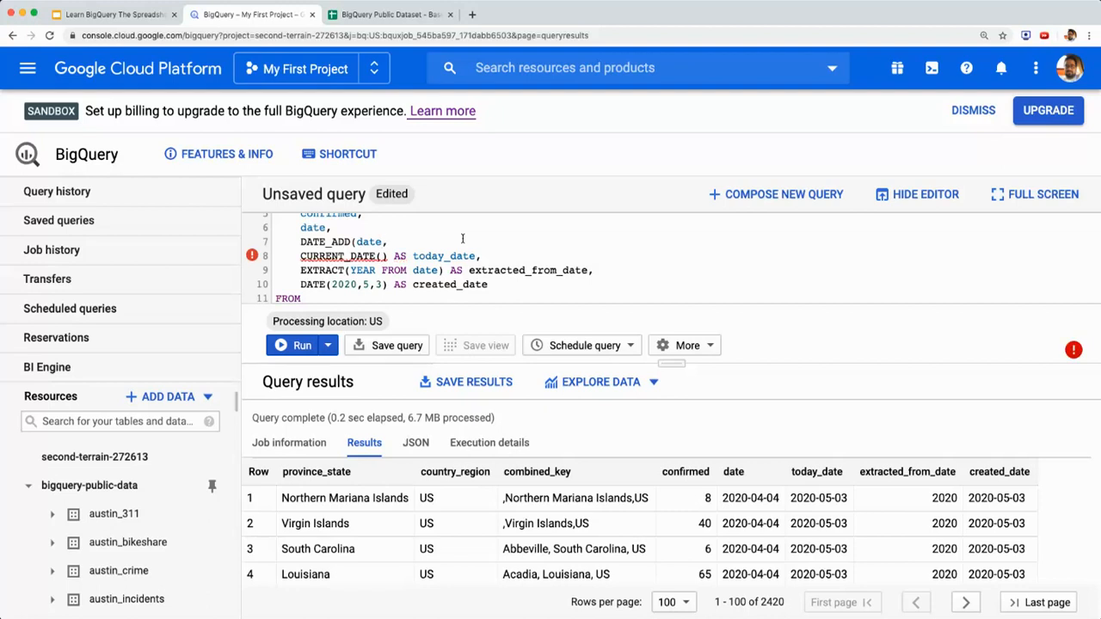
type(" INETRVAL")
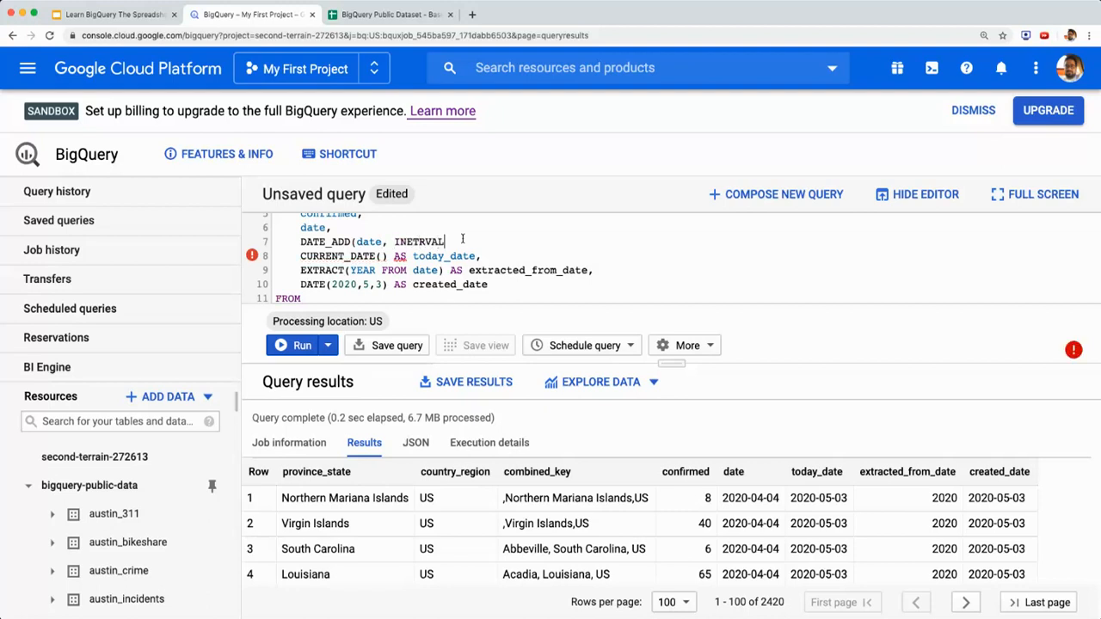
type(" 3")
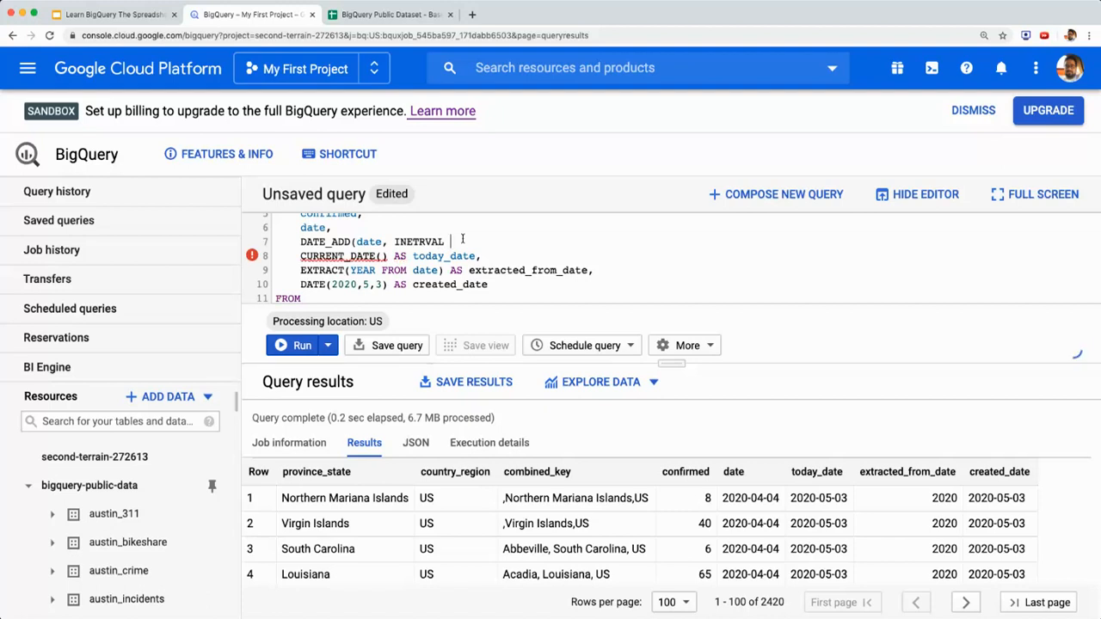
type(" DAY")
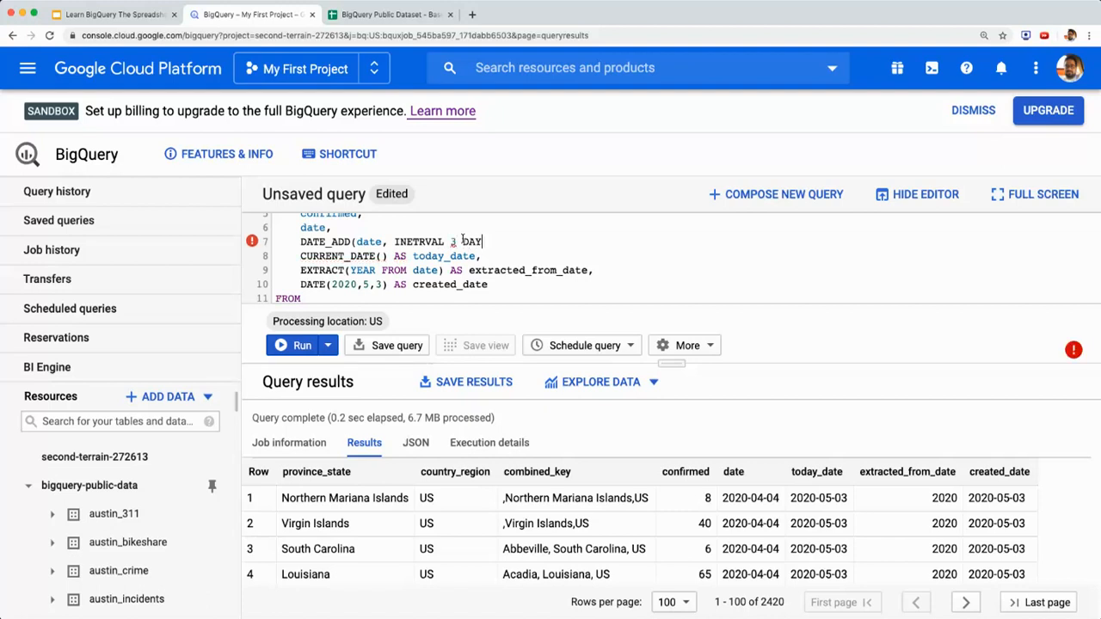
type(") AS date_addition,")
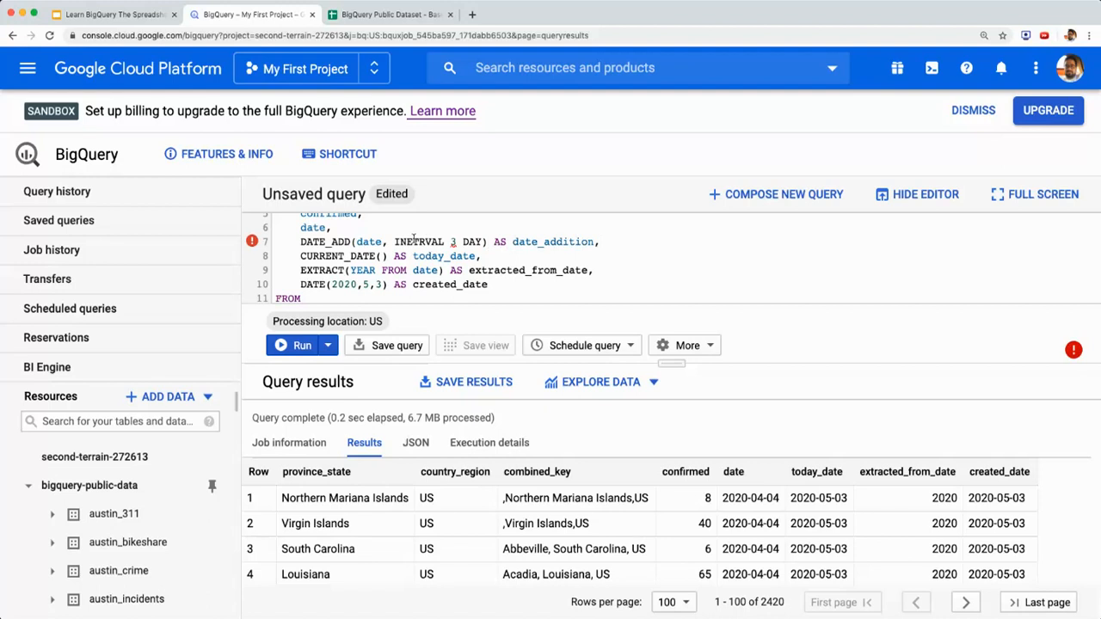
Step: Correct the misspelled INTERVAL keyword in the DATE_ADD line
left_click(445, 243)
key("shift+Left")
key("shift+Left")
key("shift+Left")
key("shift+Left")
key("shift+Left")
key("shift+Left")
type("TERVAL")
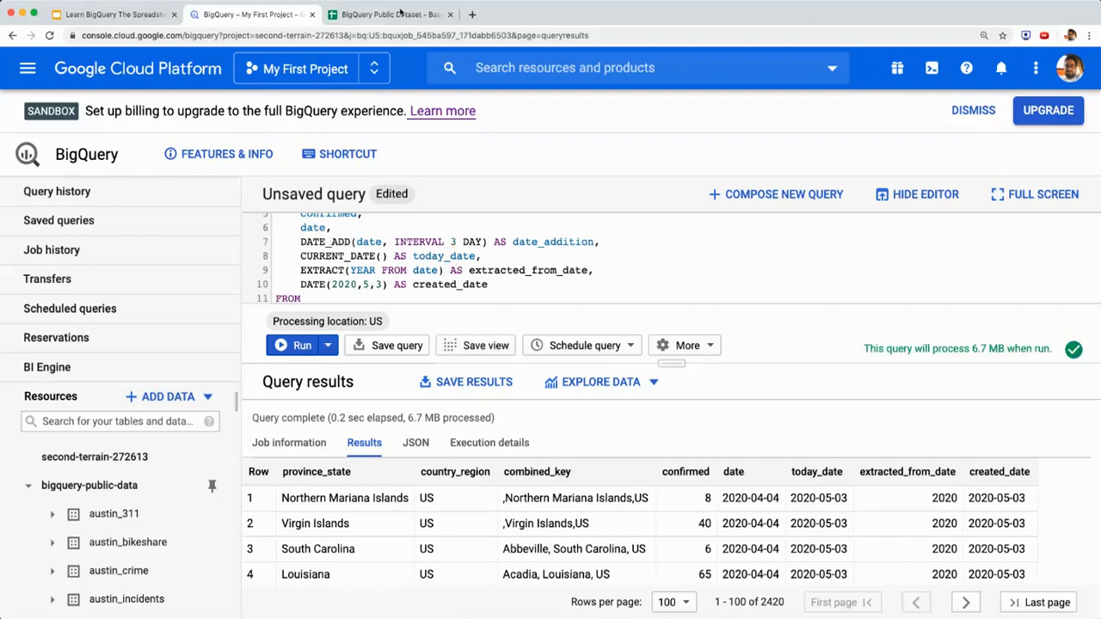
Step: Compare the formula in N281 of the Google Sheets sheet with the INTERVAL 3 DAY argument of DATE_ADD in BigQuery
left_click(391, 15)
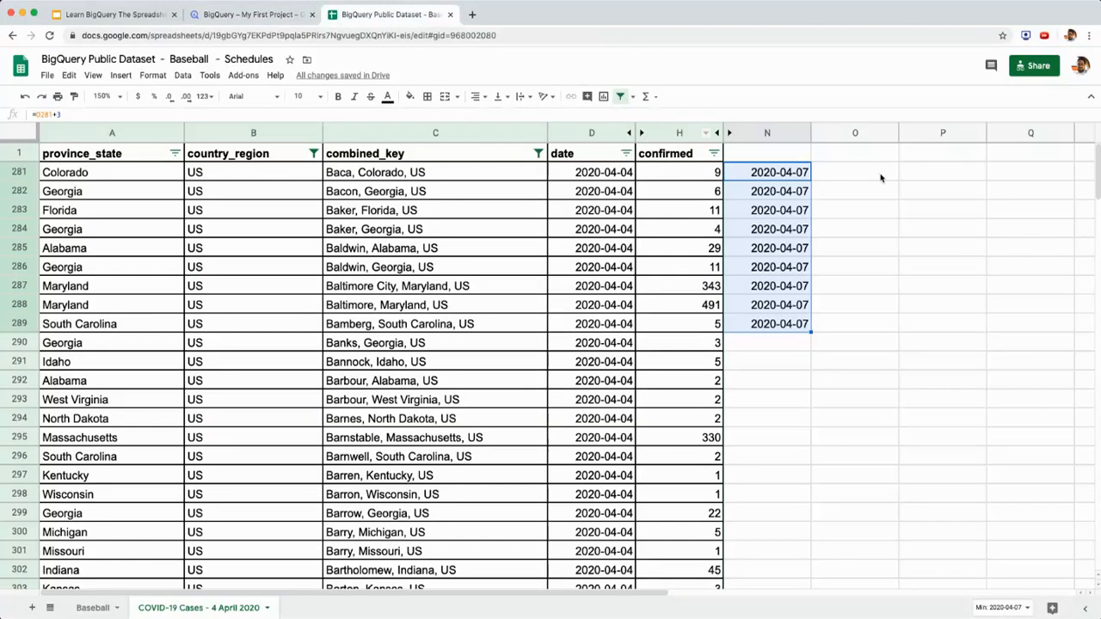
left_click(789, 176)
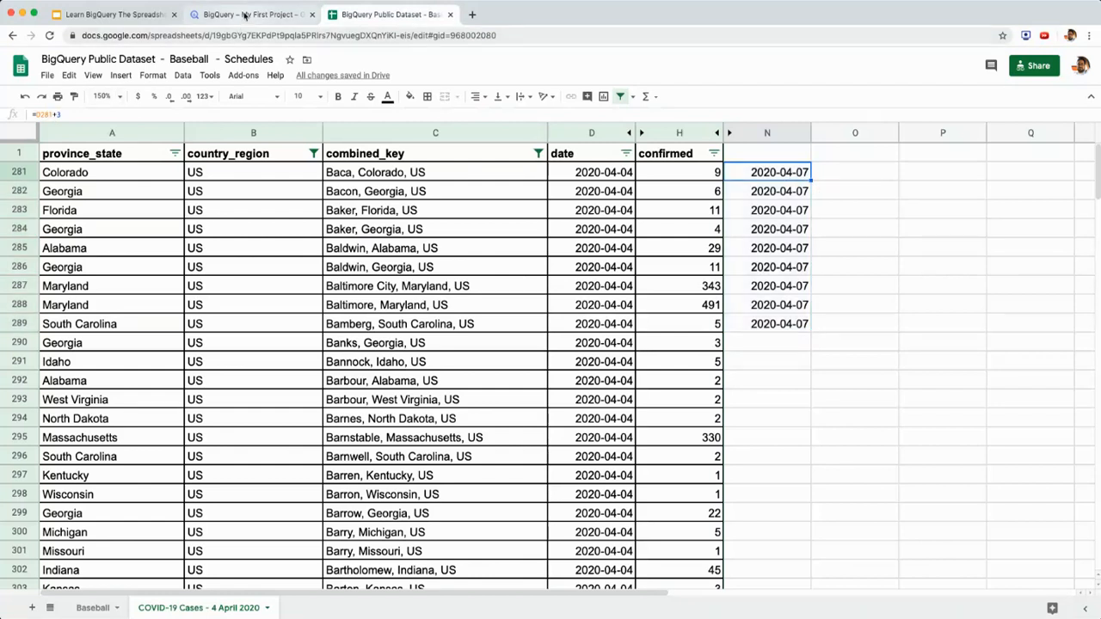
left_click(249, 15)
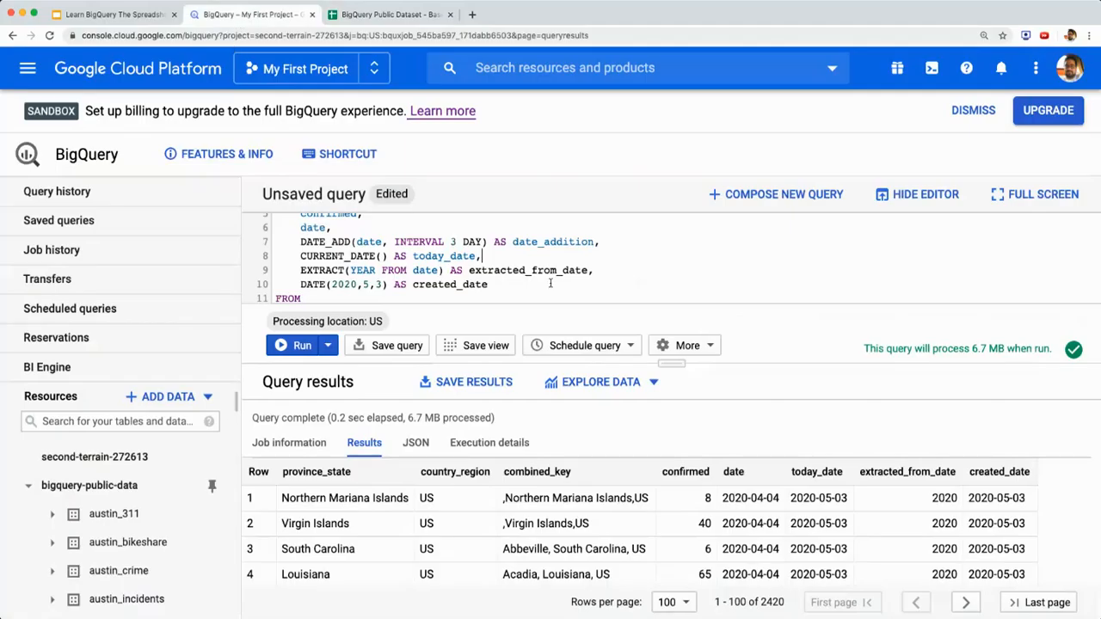
left_click_drag(308, 242, 534, 241)
left_click(363, 241)
left_click_drag(394, 241, 482, 242)
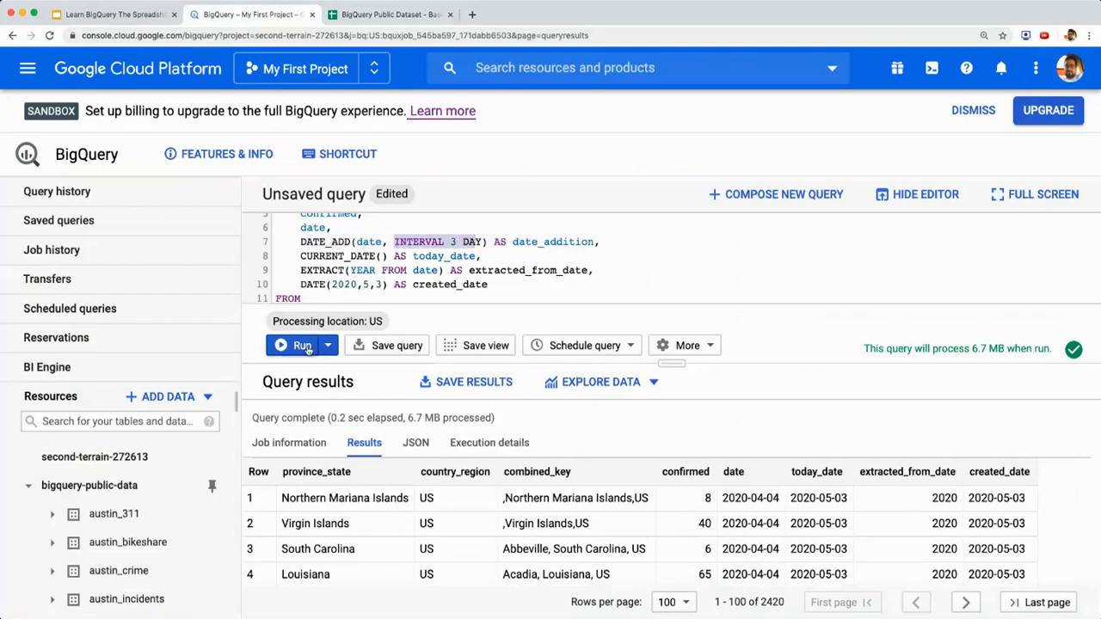
Step: Run the query and compare the date_addition values with the date column in the results
left_click(303, 345)
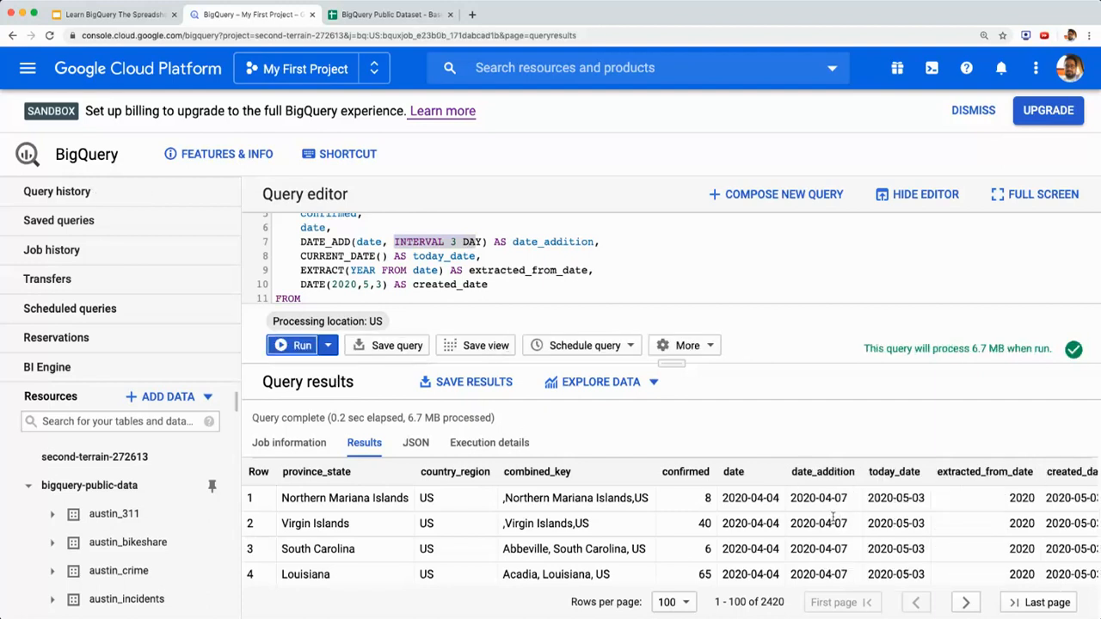
left_click_drag(747, 498, 779, 497)
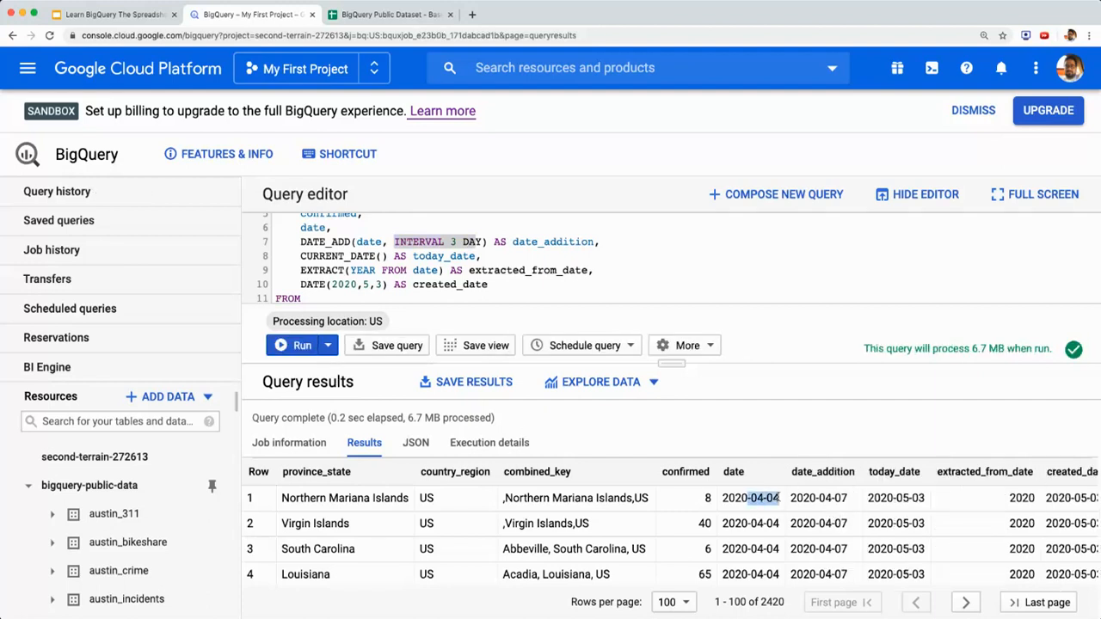
left_click_drag(847, 498, 819, 549)
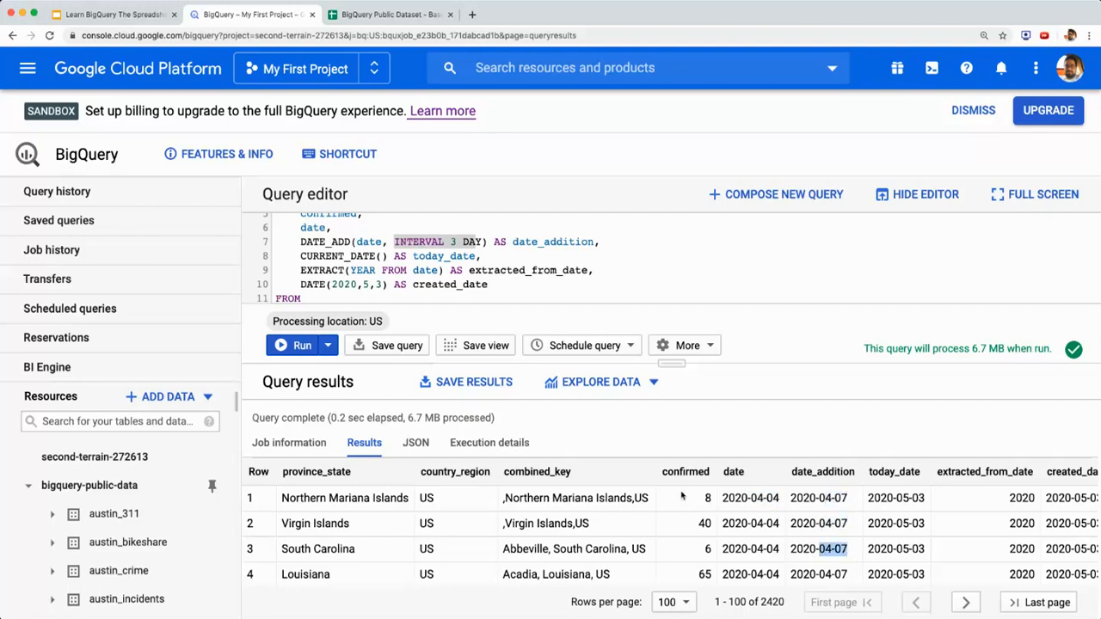
Step: Check the date addition results in column N of the Google Sheets sheet, then return to the EXTRACT line in the BigQuery editor
left_click(392, 14)
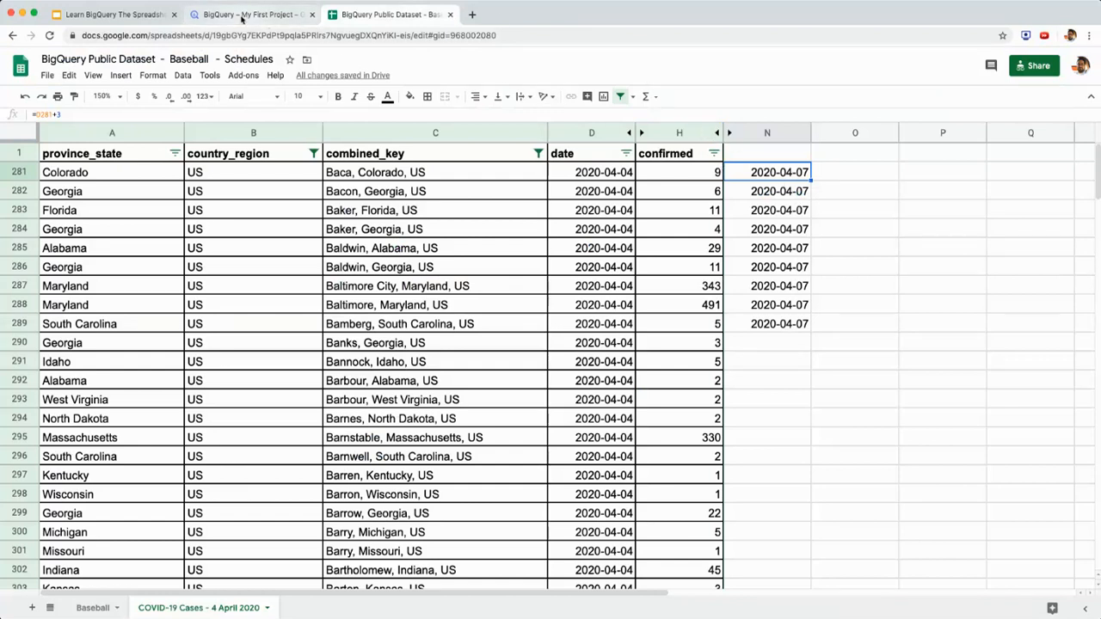
left_click(258, 15)
left_click(438, 269)
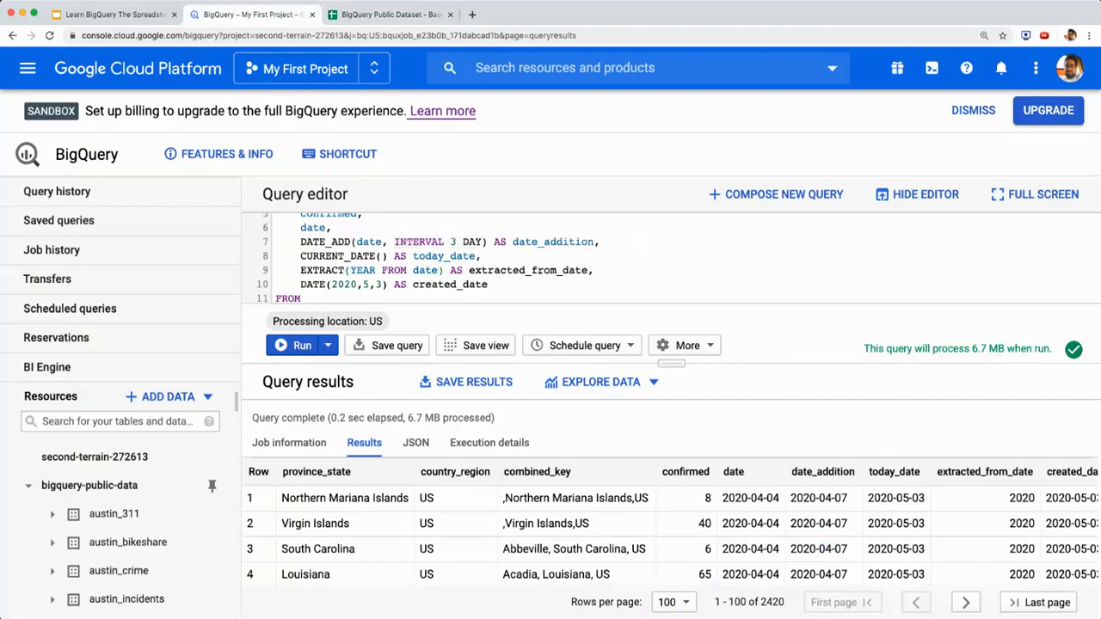
Step: Change the DATE_ADD interval unit to MONTH, run the query and compare the date_addition values with the date column
double_click(470, 242)
type("MONTH")
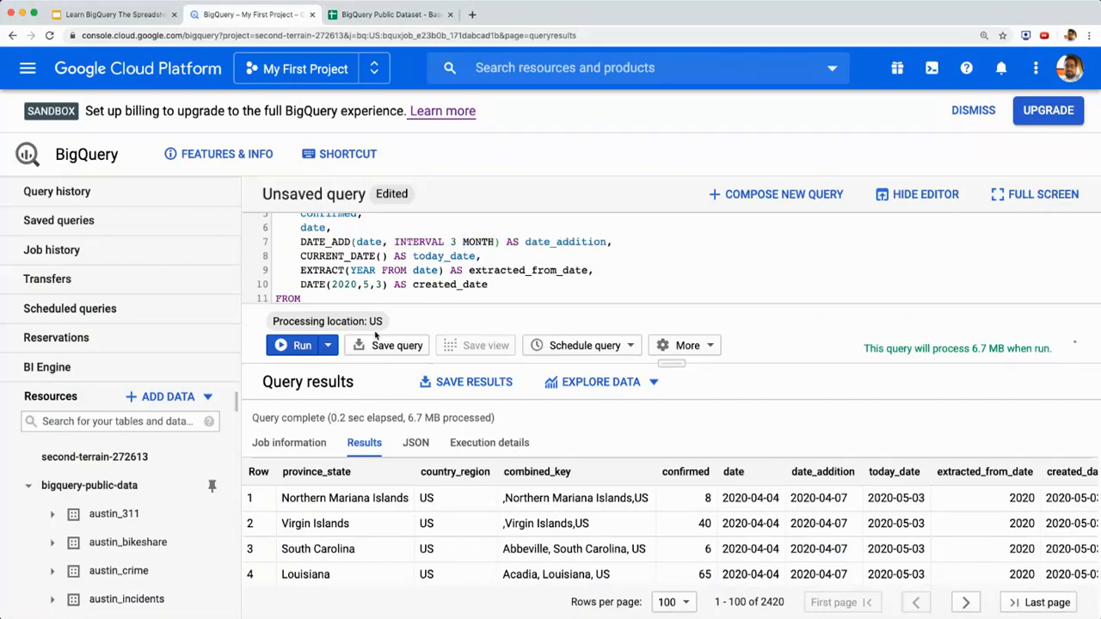
left_click(301, 348)
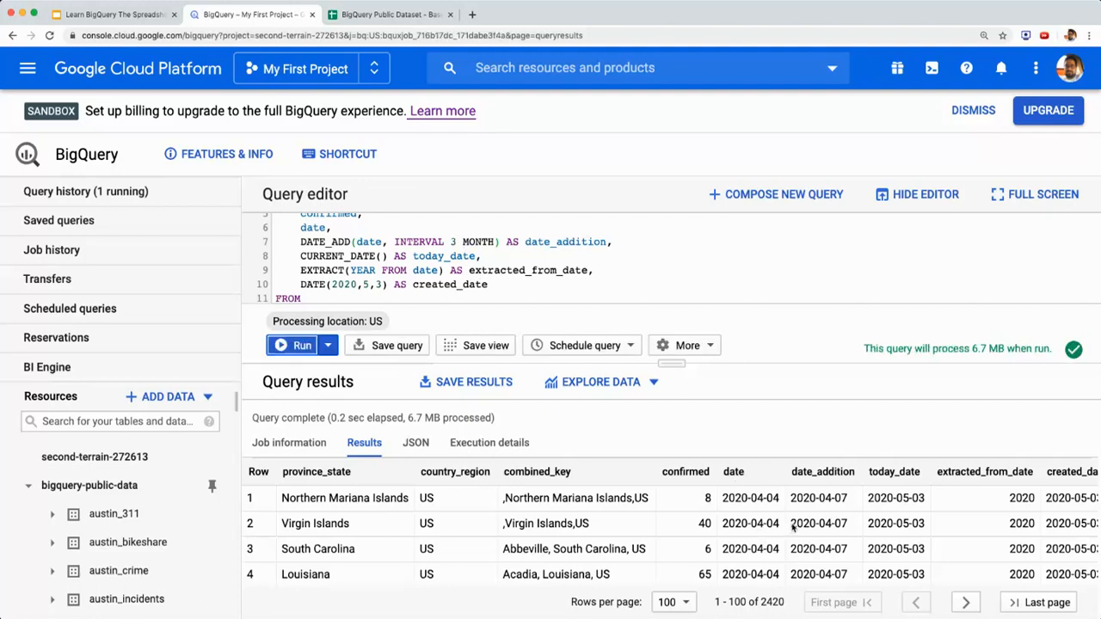
left_click_drag(849, 503, 754, 498)
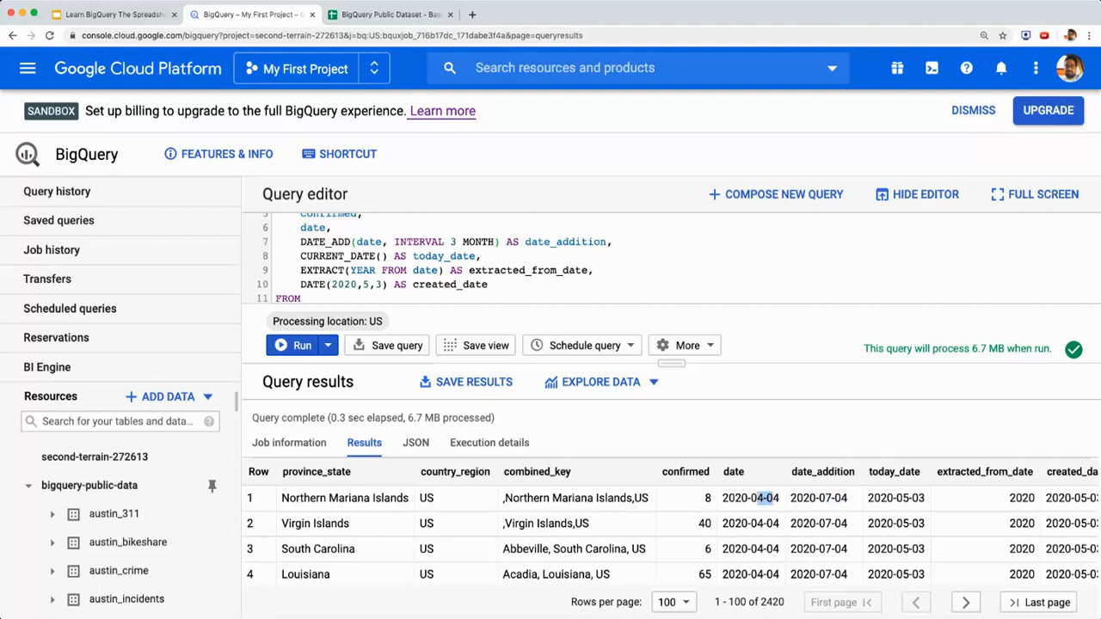
Step: Change the DATE_ADD interval unit to YEAR, run the query and check the date_addition values
double_click(484, 241)
type("YEAR")
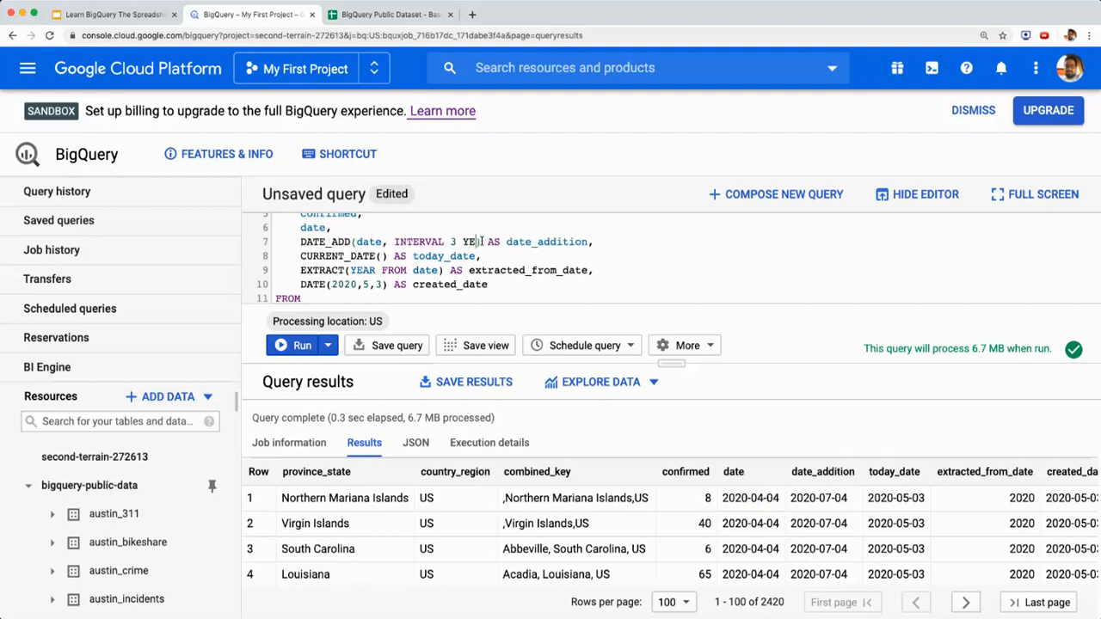
left_click(301, 344)
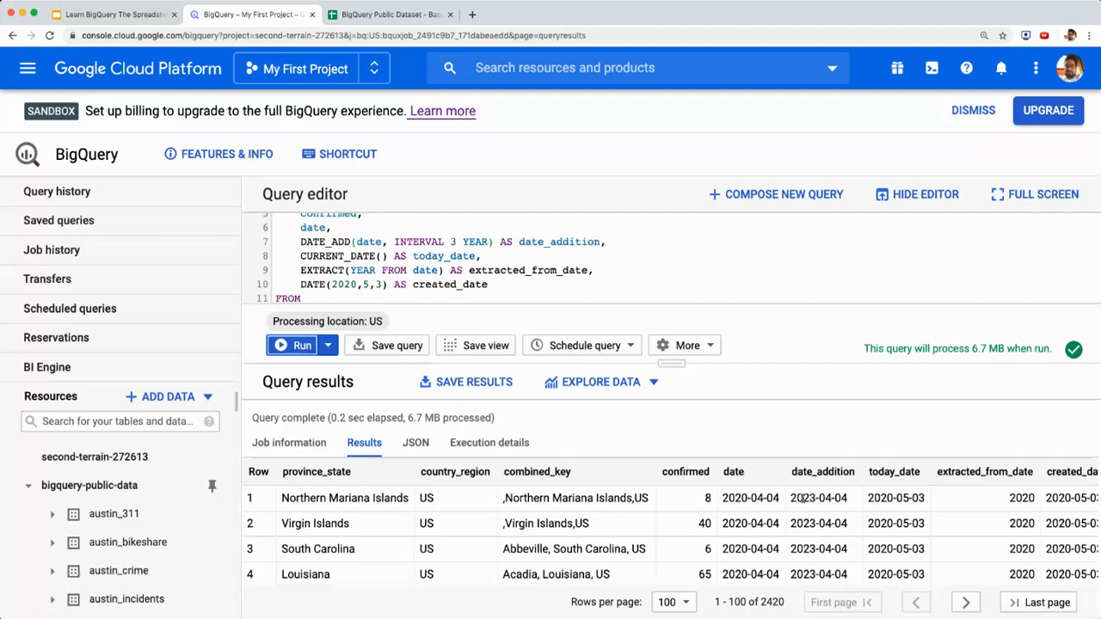
mouse_move(817, 498)
left_mouse_down()
mouse_move(798, 498)
mouse_move(789, 525)
mouse_move(811, 548)
mouse_move(783, 556)
mouse_move(850, 549)
mouse_move(827, 524)
mouse_move(848, 524)
mouse_move(825, 496)
left_mouse_up()
left_click(841, 495)
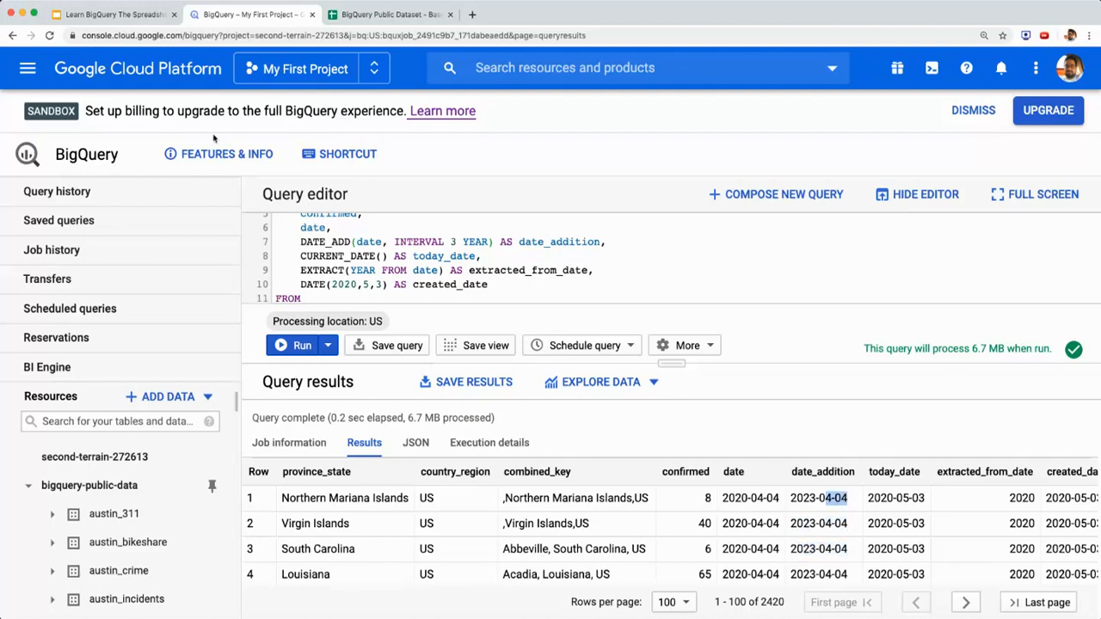
Step: Check the function list on the Date Functions slide, then replace DATE_ADD with DATE_SUB in the BigQuery query
left_click(112, 15)
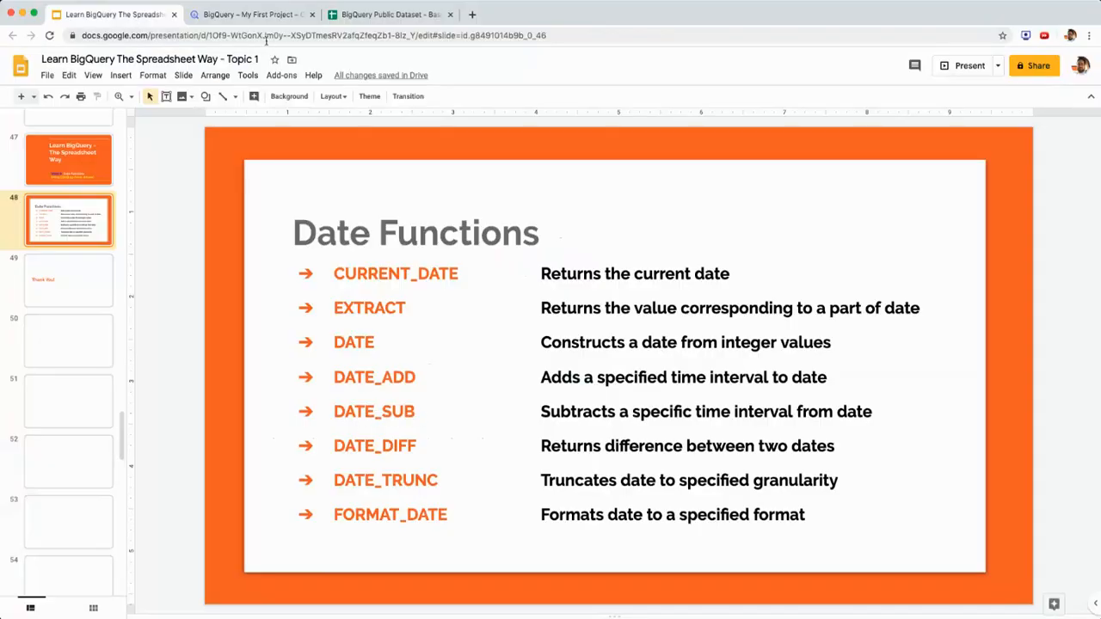
left_click(245, 14)
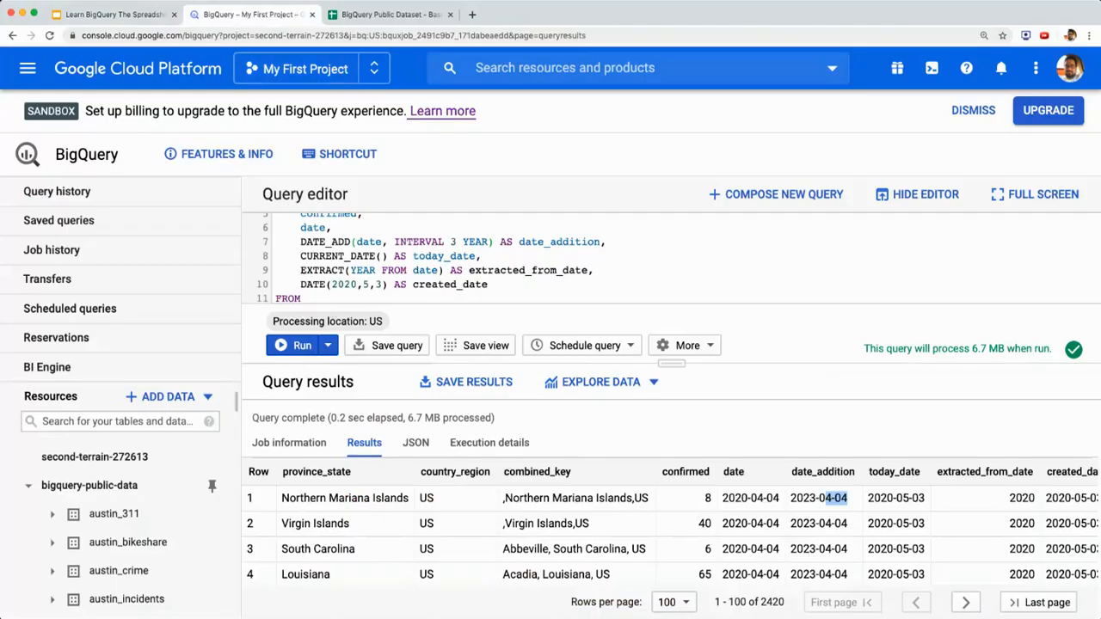
left_click(351, 243)
key("shift+Left")
key("shift+Left")
key("shift+Left")
type("SUB")
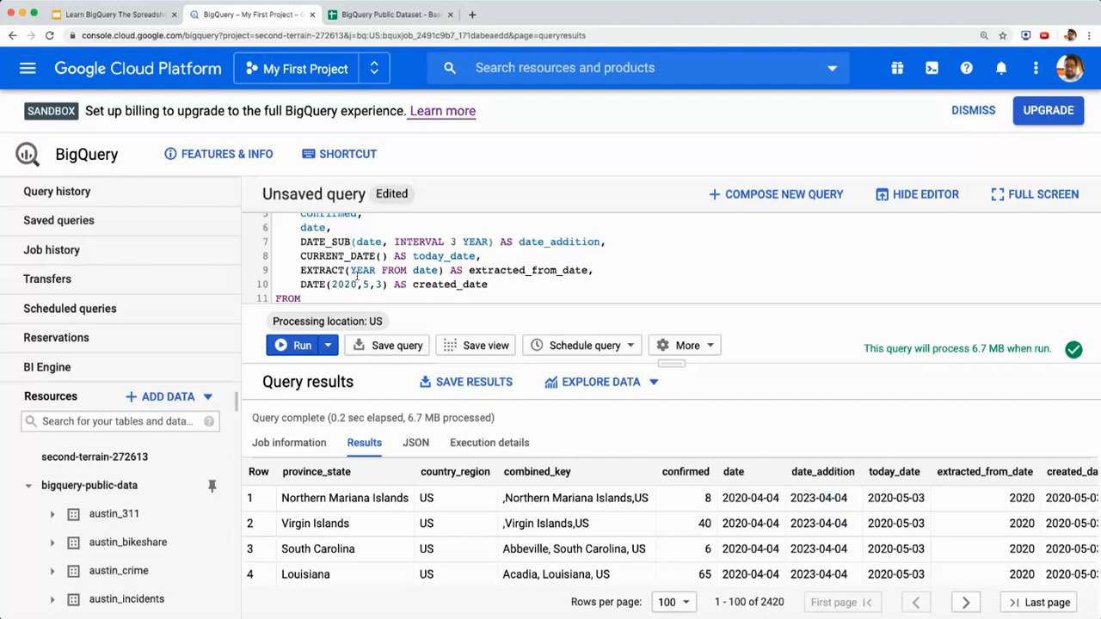
Step: Set the DATE_SUB interval unit to DAY, run the query and compare the date_addition values with the date column
double_click(471, 241)
type("DAY")
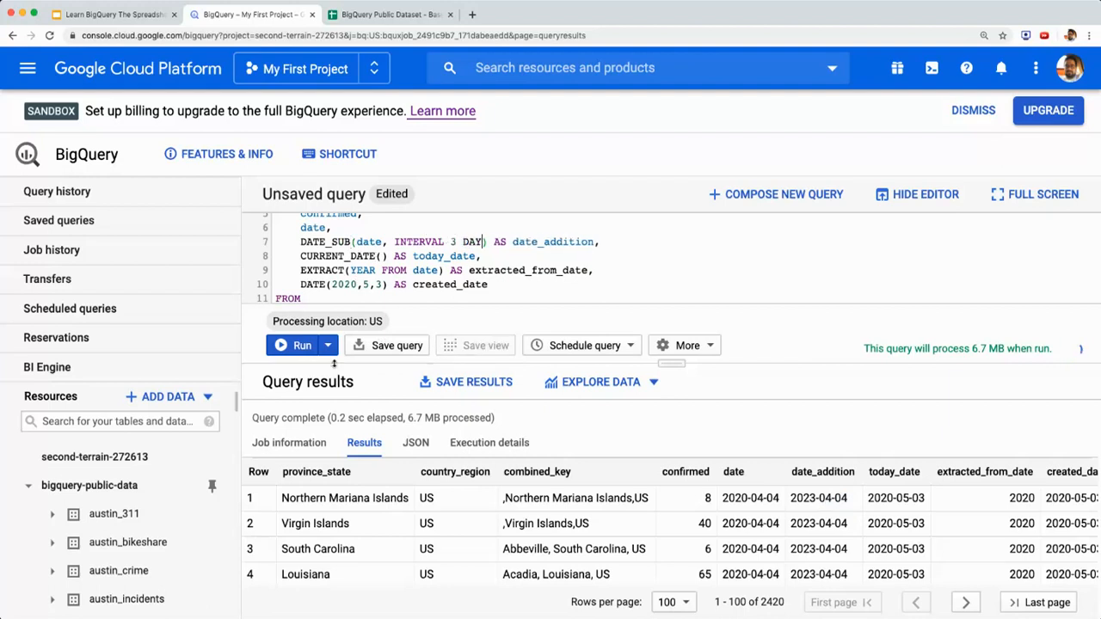
left_click(296, 345)
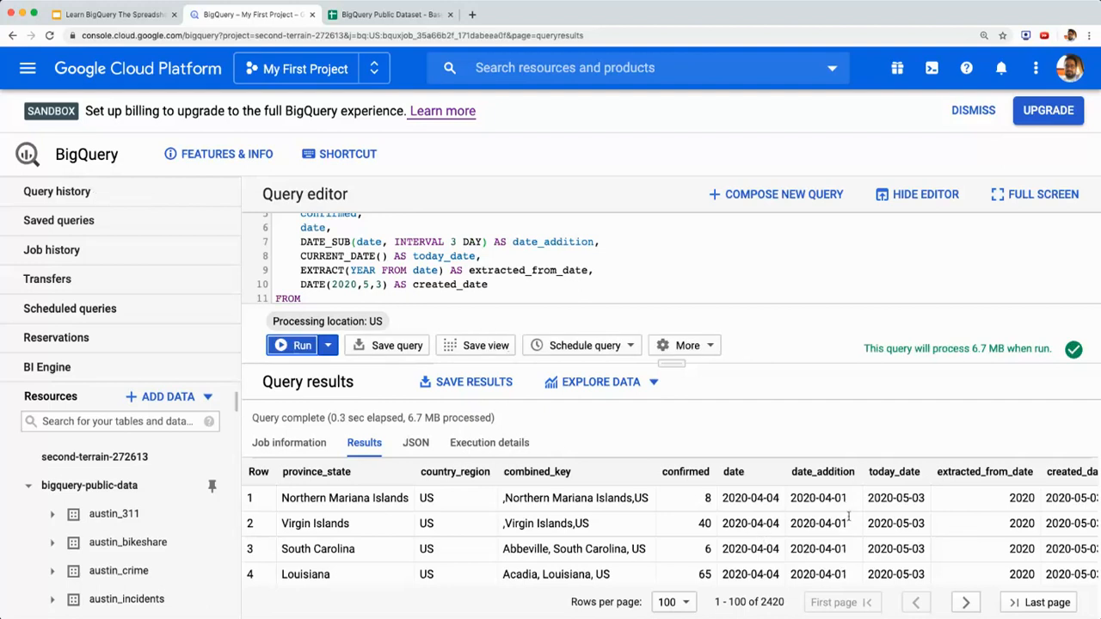
left_click_drag(755, 498, 779, 498)
left_click_drag(848, 498, 738, 522)
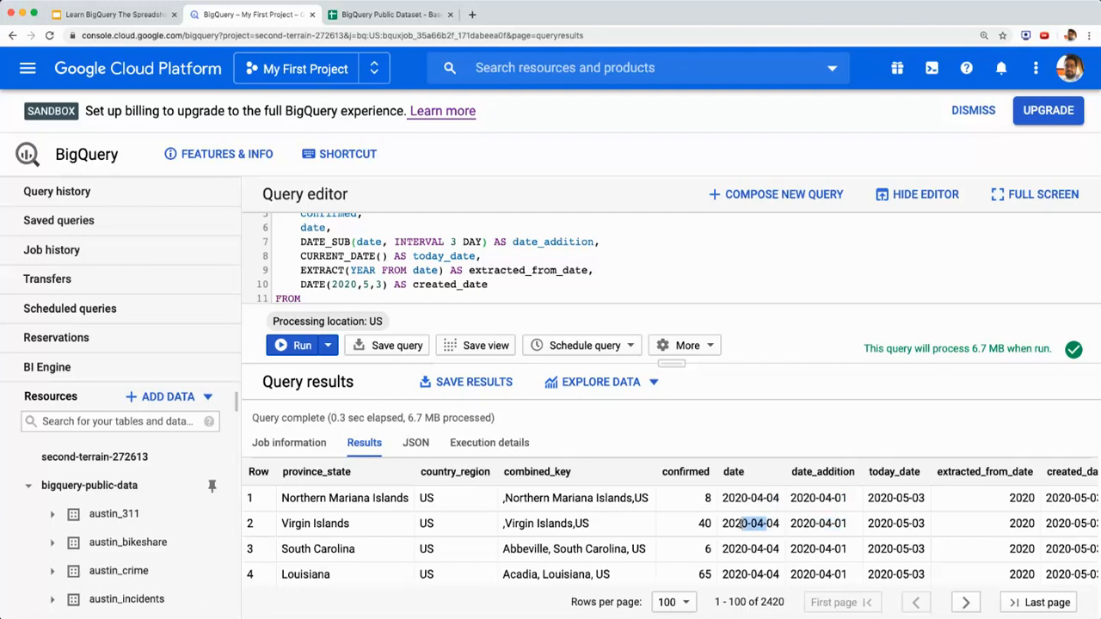
Step: Change the DATE_SUB interval unit to MONTH, run the query and check the date_addition values in the results
double_click(464, 242)
type("MONTH")
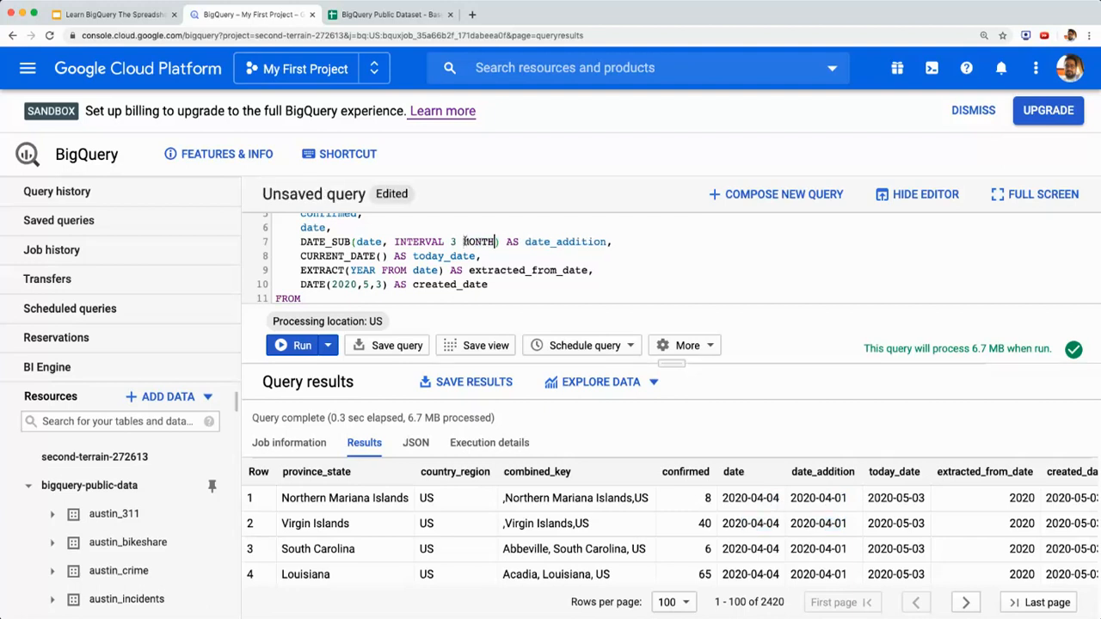
left_click(318, 352)
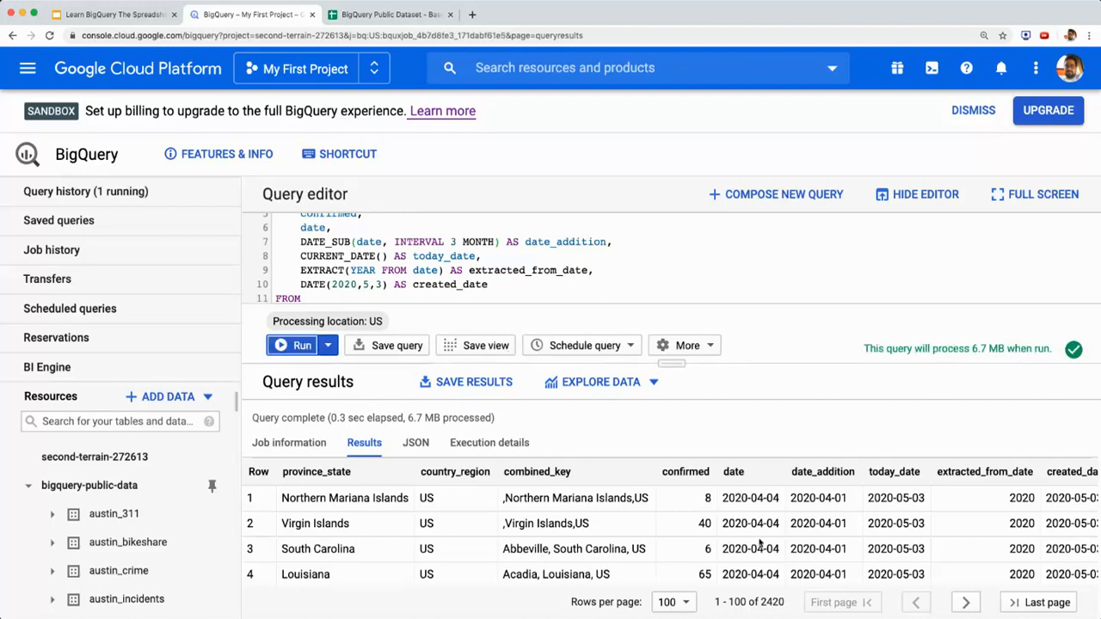
left_click_drag(847, 499, 816, 574)
scroll(817, 550, "down", 1)
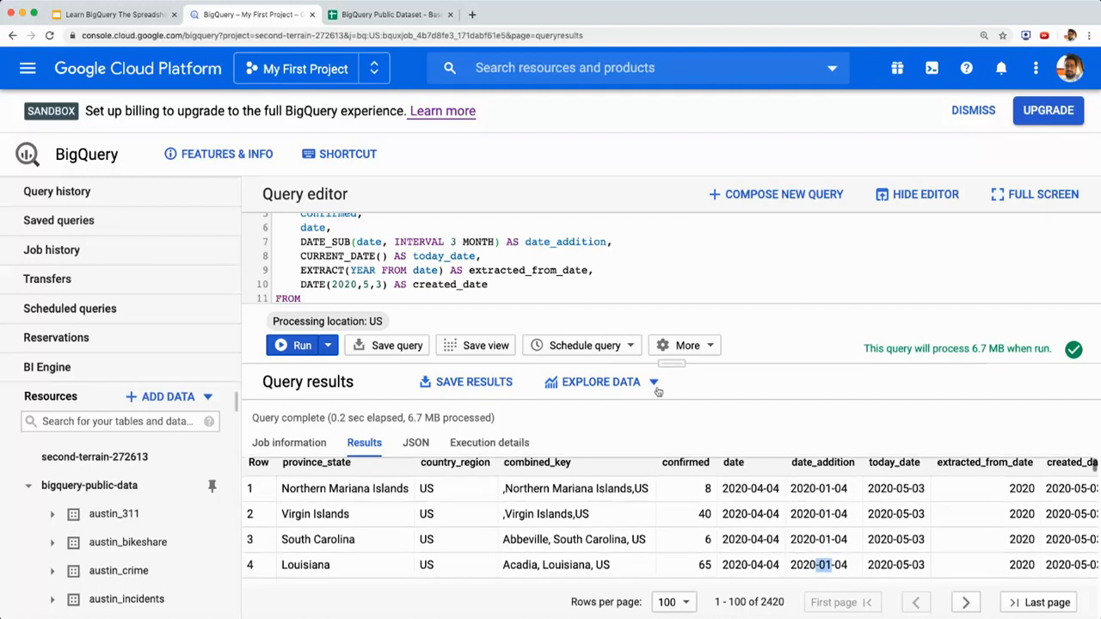
Step: Review DATE_DIFF on the Date Functions slide, then switch to the COVID-19 cases sheet in Google Sheets
left_click(148, 16)
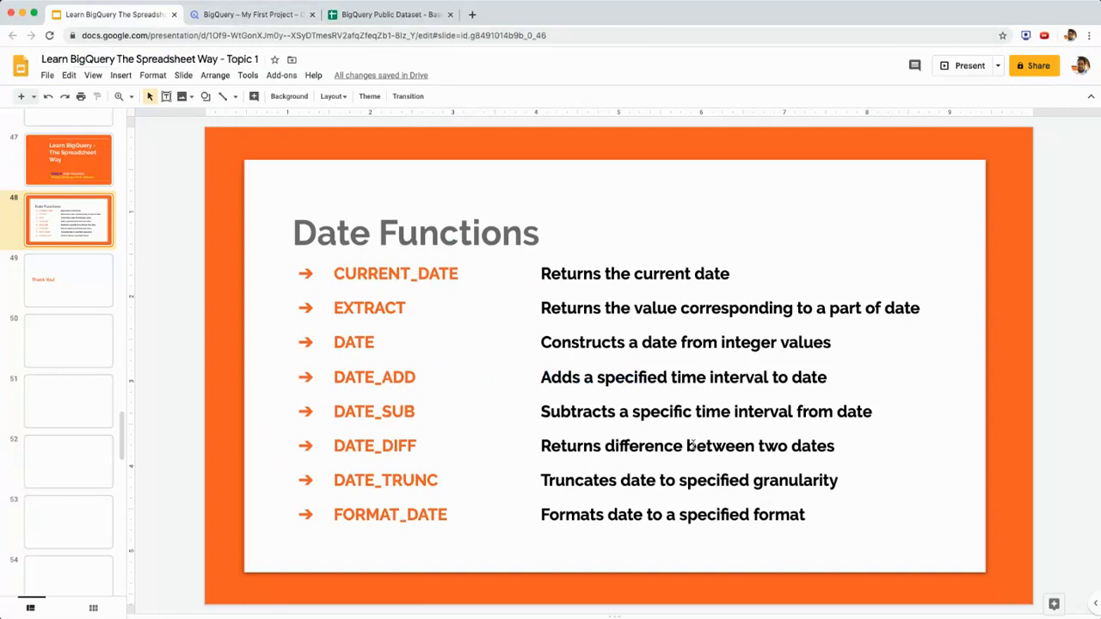
left_click(251, 14)
left_click(387, 14)
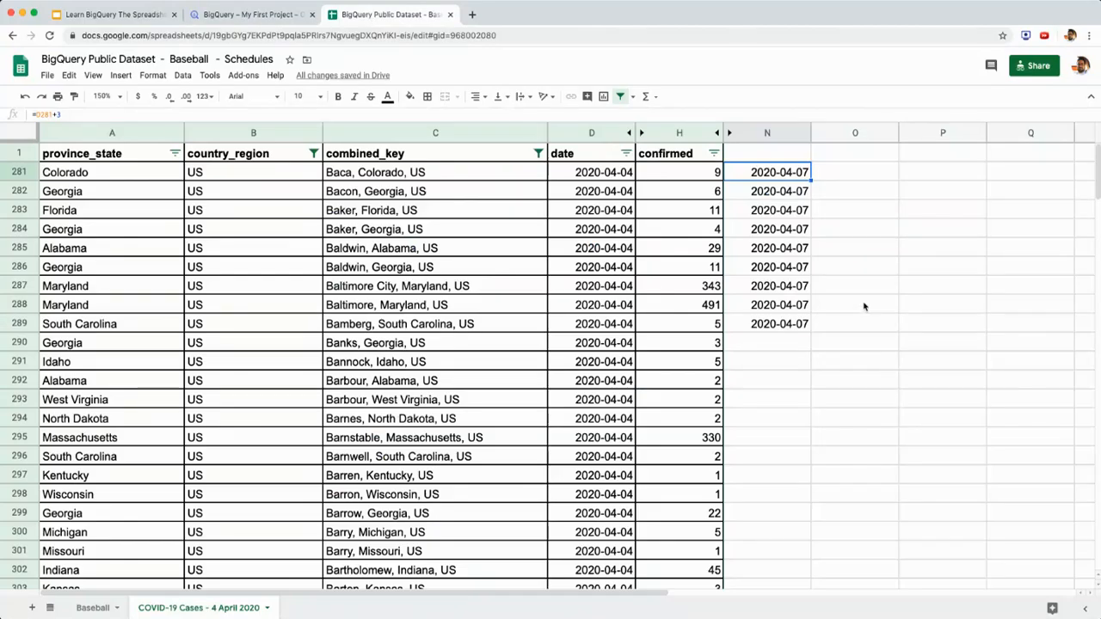
Step: Enter =DATEDIF(D281,N281,"D") in cell O281 to calculate the days between the two dates, then reselect that cell
key("Right")
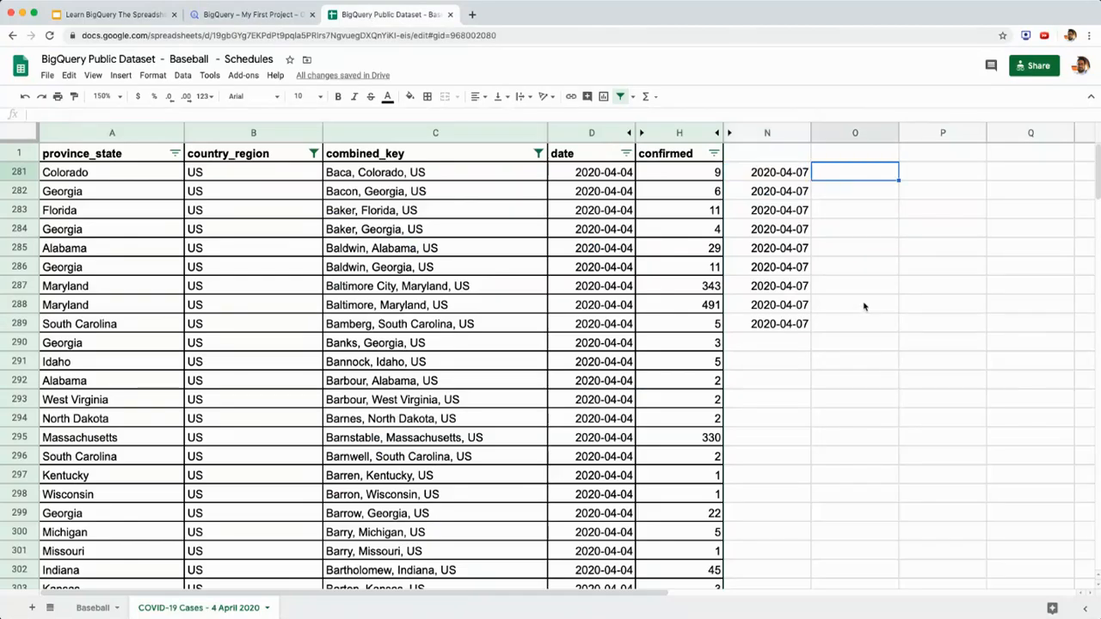
type("=date")
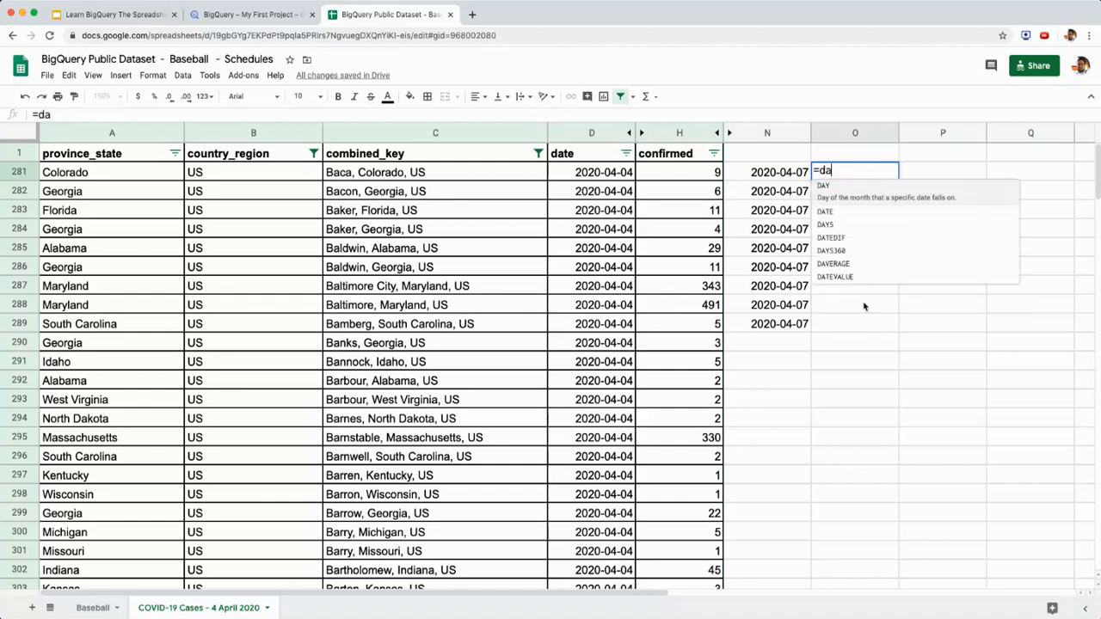
key("Down")
key("Tab")
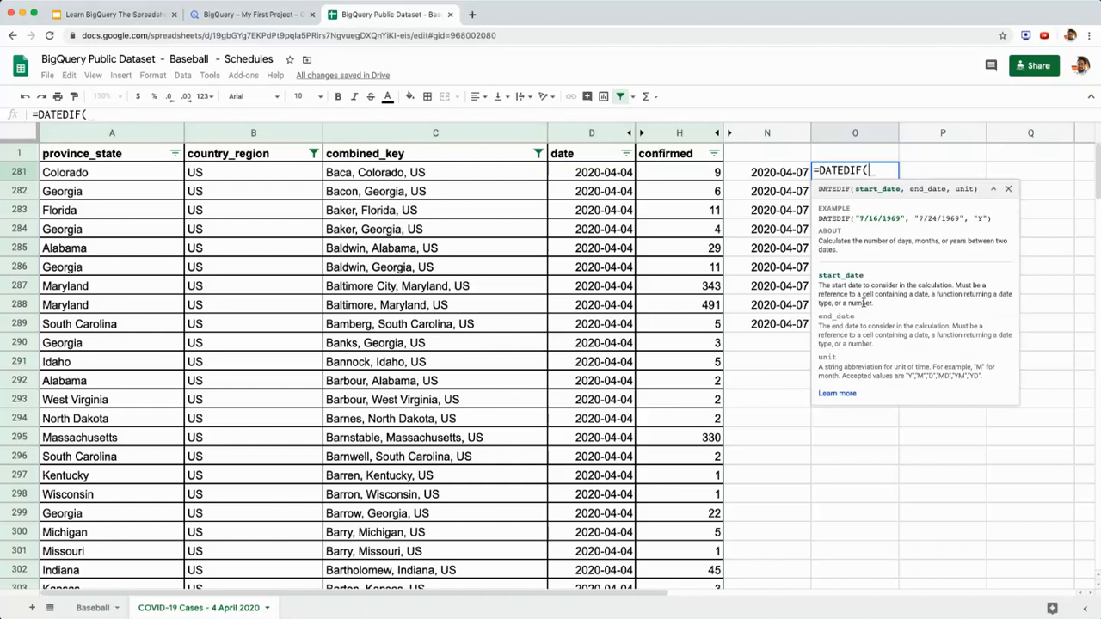
key("Left")
key("Left")
key("Left")
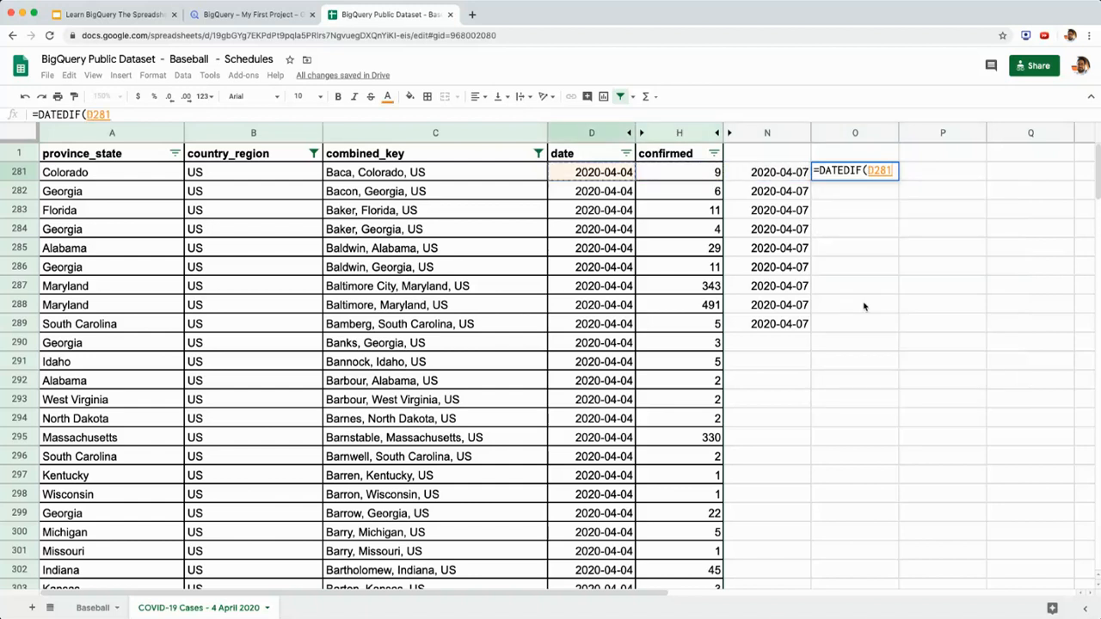
type(",")
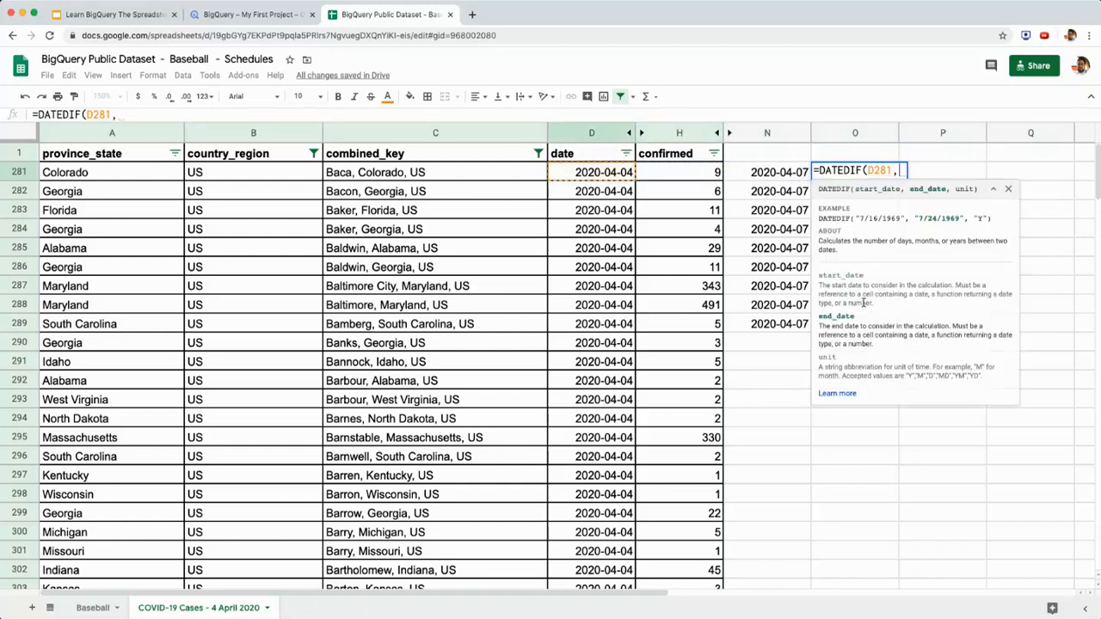
key("Left")
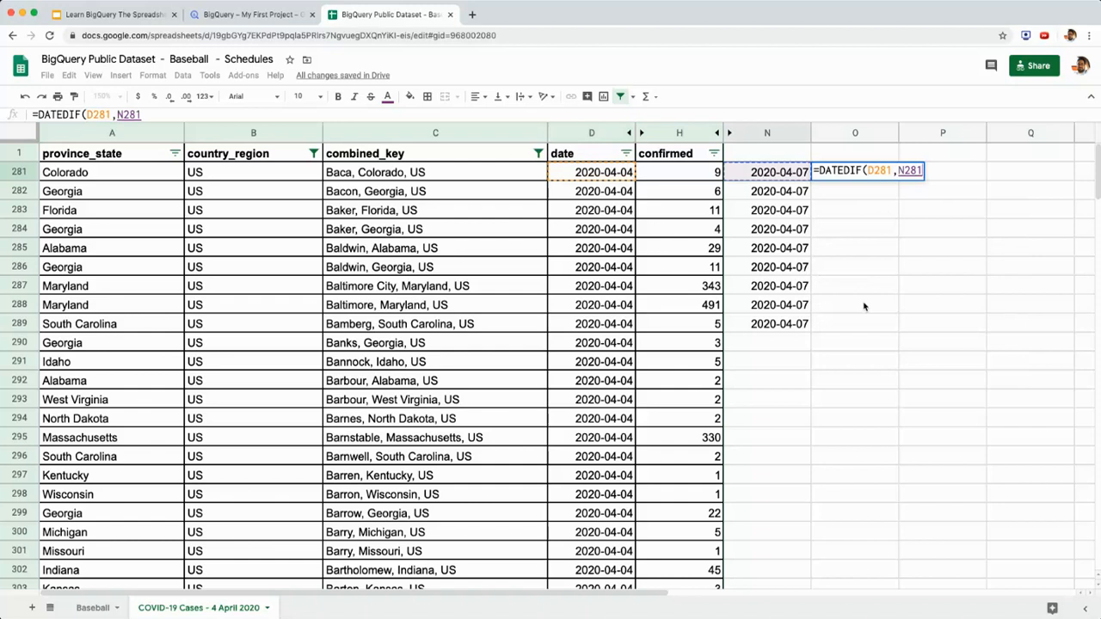
type(",")
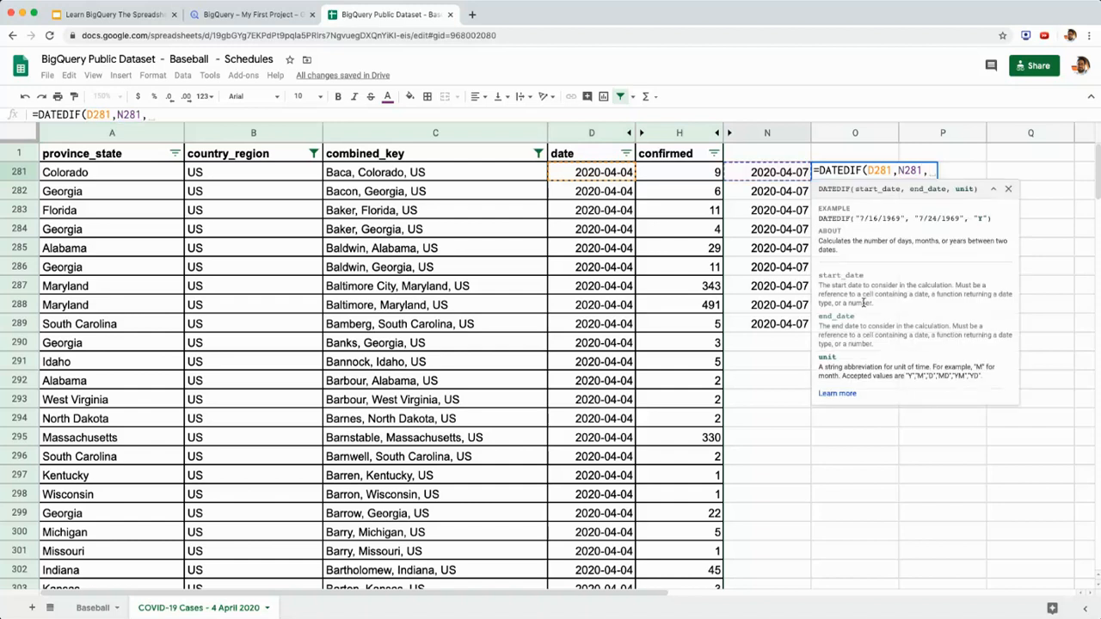
type("\"D\")")
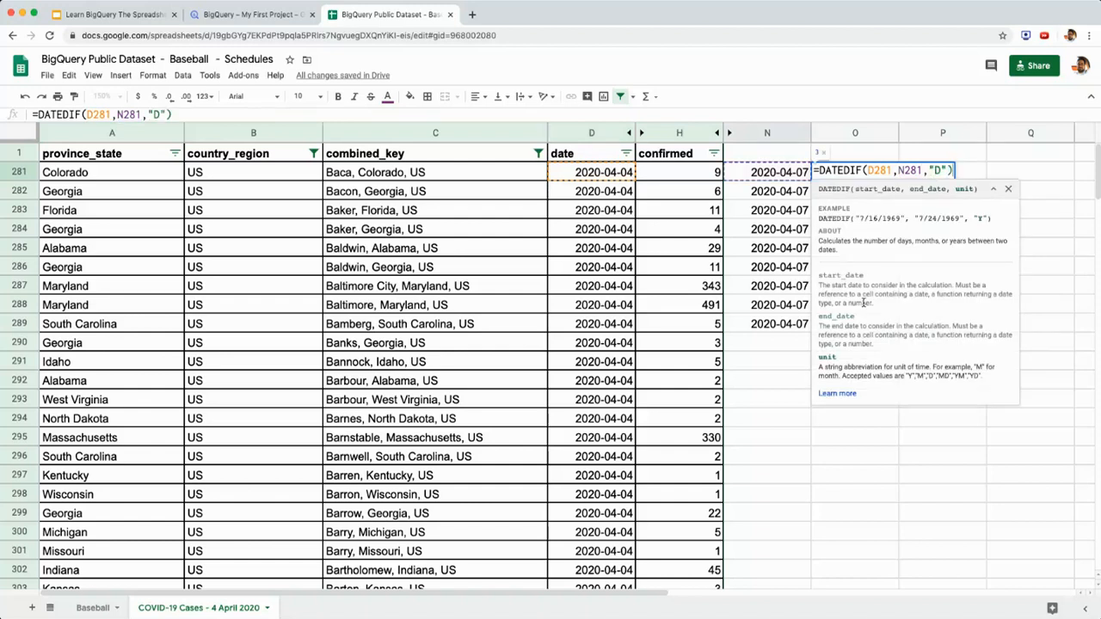
key("Return")
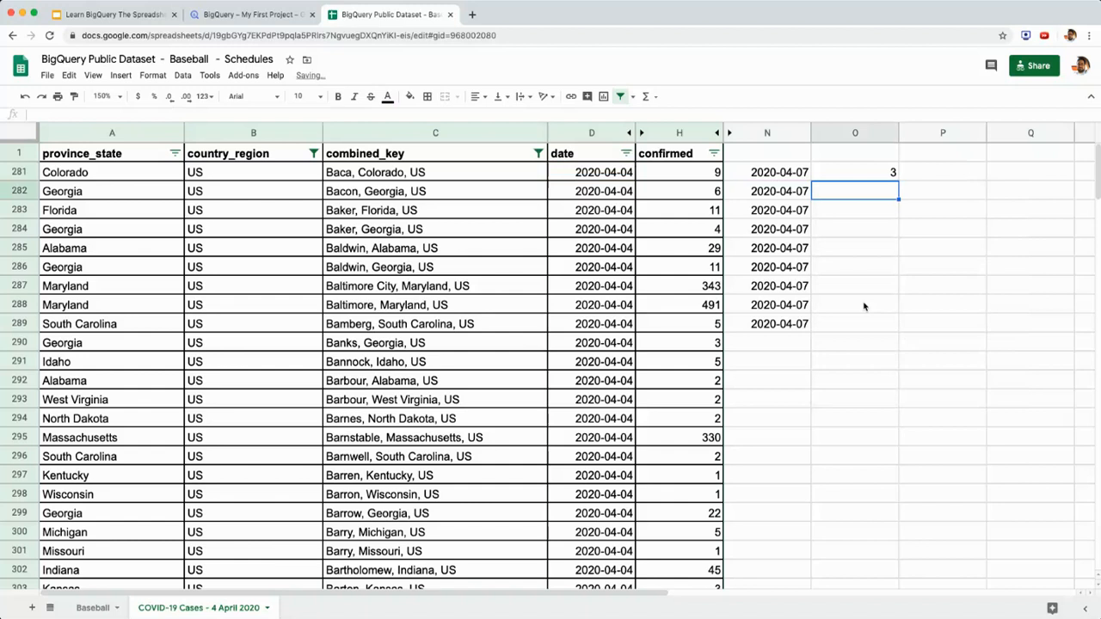
key("Up")
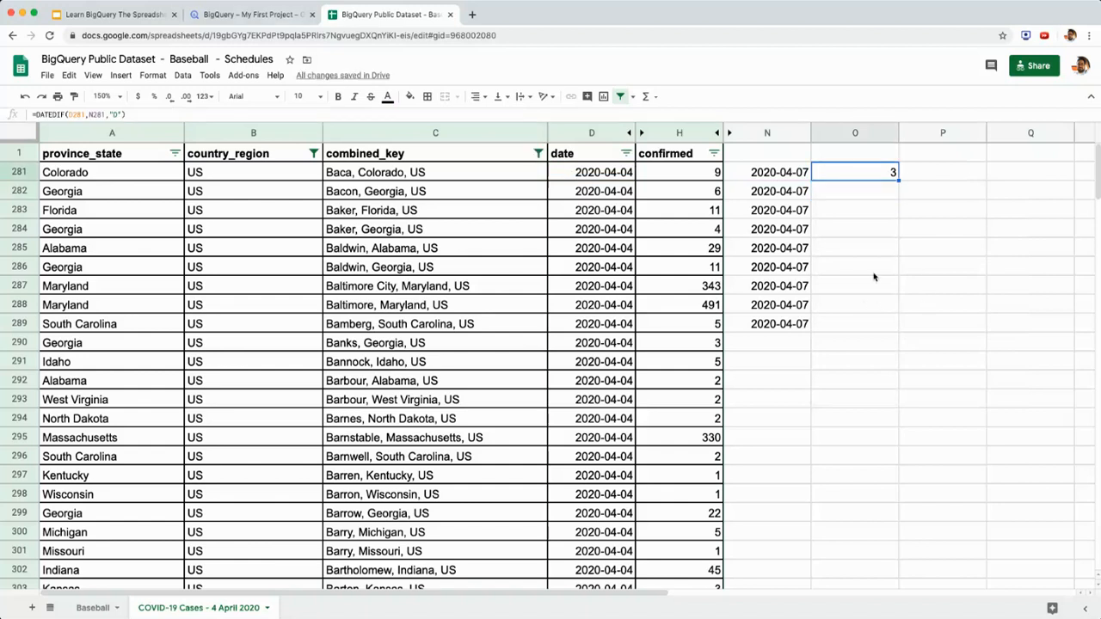
Step: Switch back to BigQuery and delete the today_date, extracted_from_date and created_date lines from the query
left_click(252, 14)
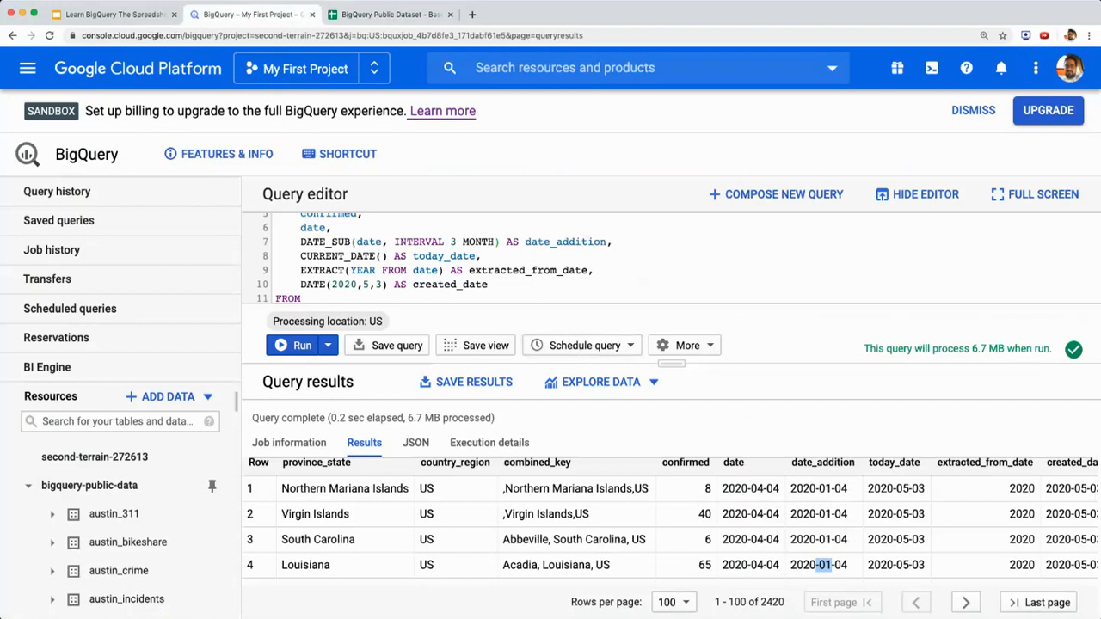
left_click(352, 242)
key("Down")
key("Down")
key("Down")
key("End")
key("shift+Up")
key("shift+Up")
key("shift+Home")
key("BackSpace")
key("BackSpace")
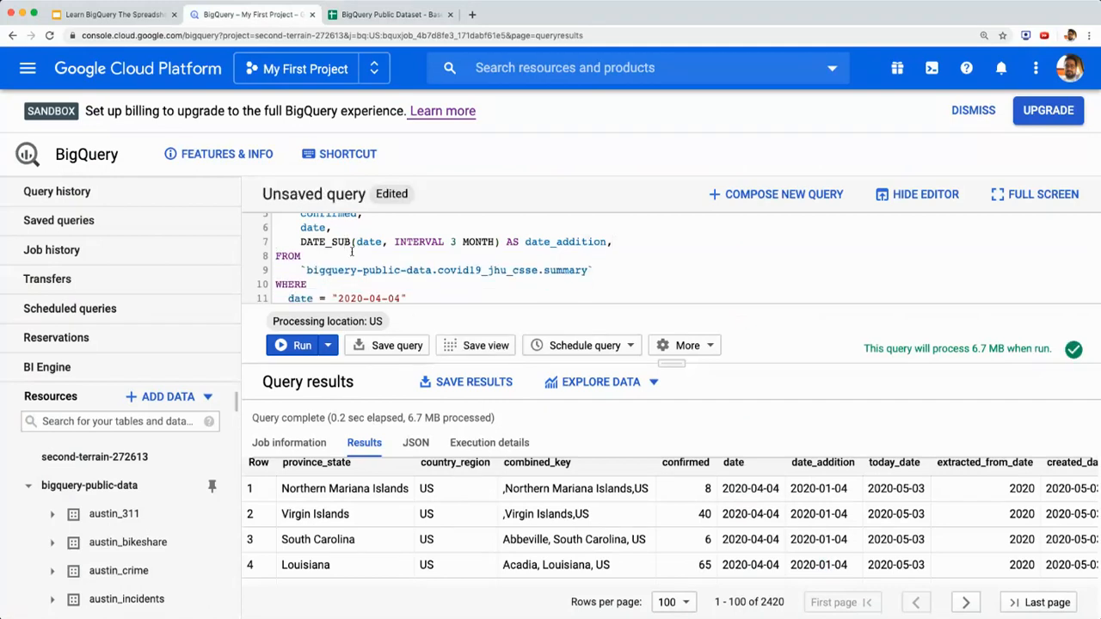
Step: Replace the DATE_SUB line with DATE_DIFF(CURRENT_DATE(),date,DAY) AS date_difference, run the query and check the date_difference results
key("shift+End")
key("BackSpace")
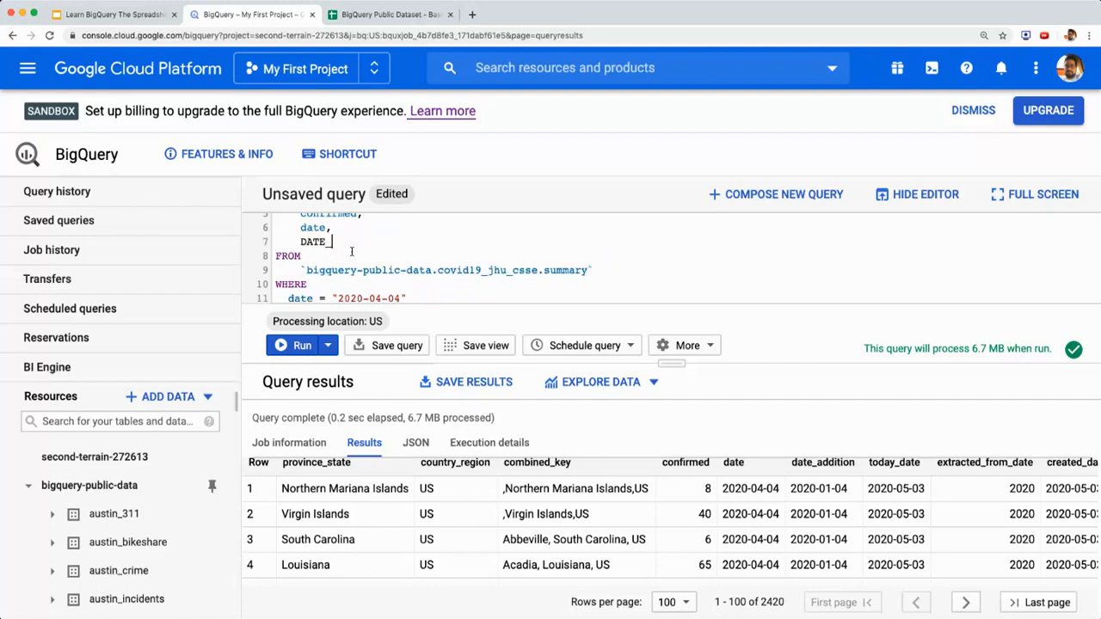
type("DIFF")
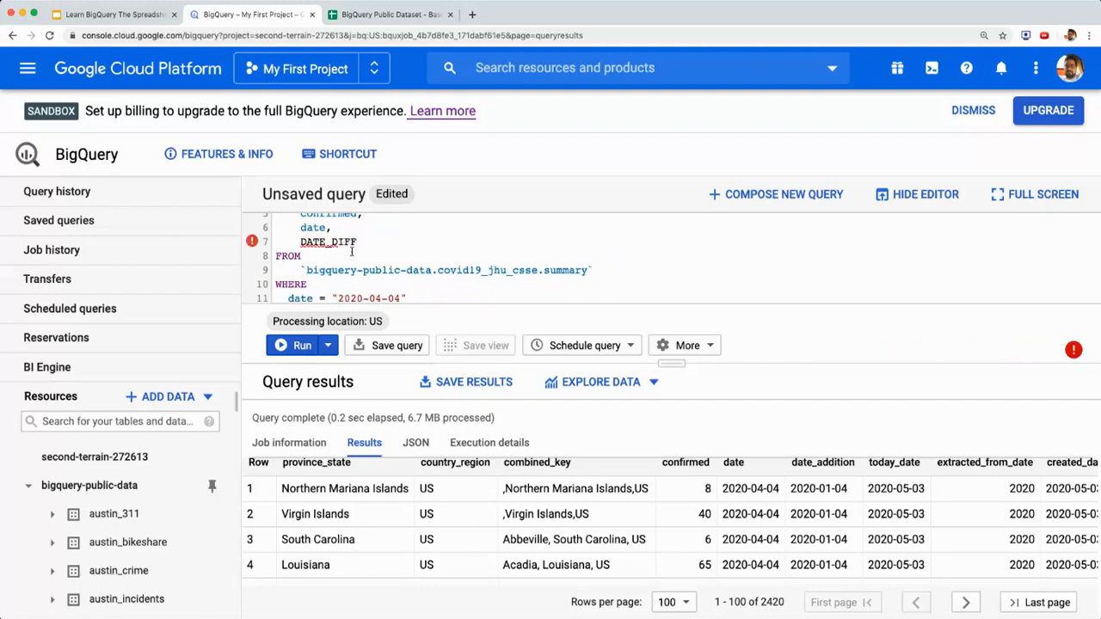
type("(CUR")
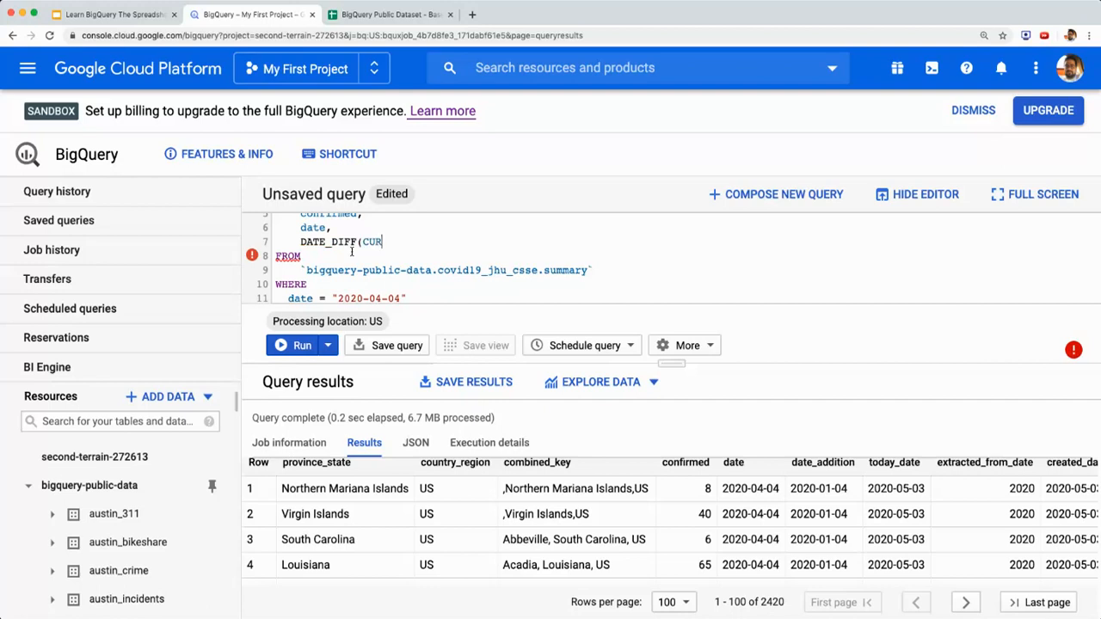
type("RENT_DATE")
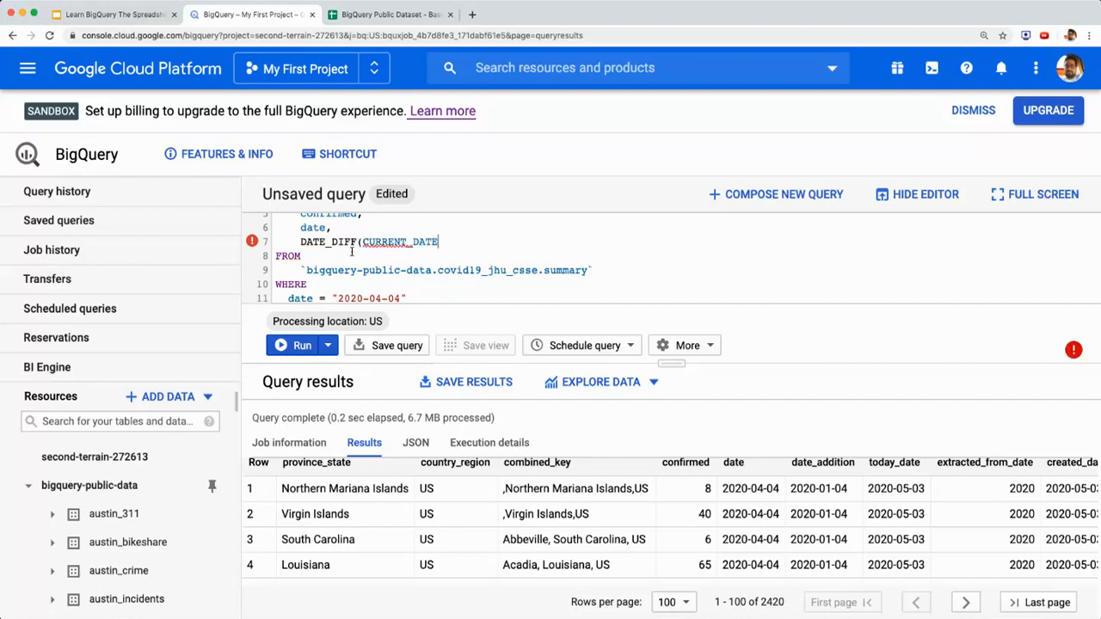
type("(),")
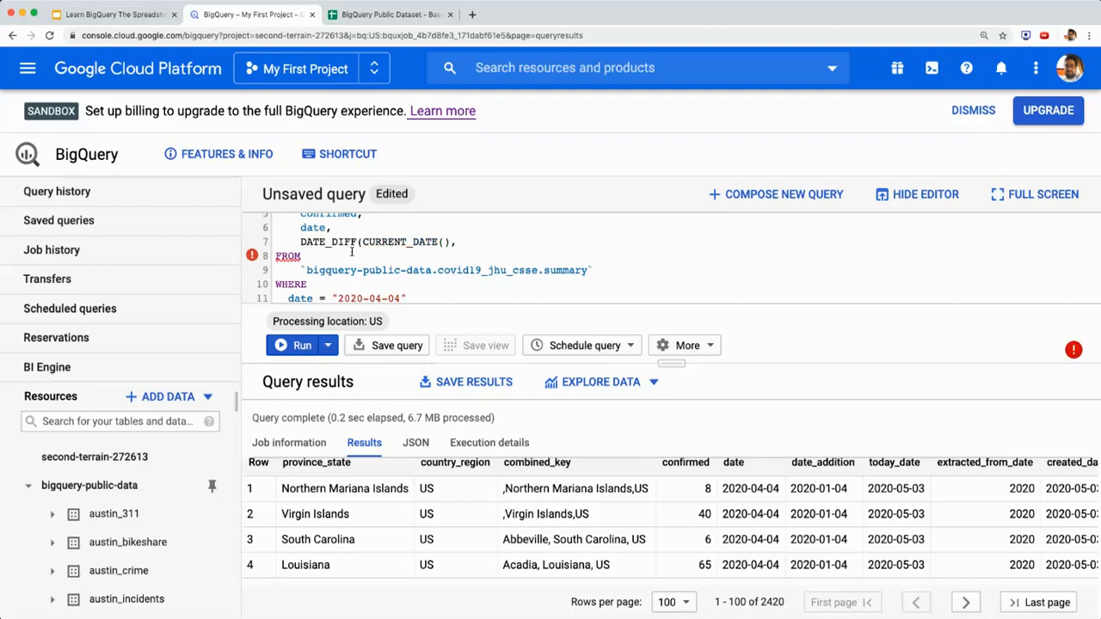
type("date,DAY)")
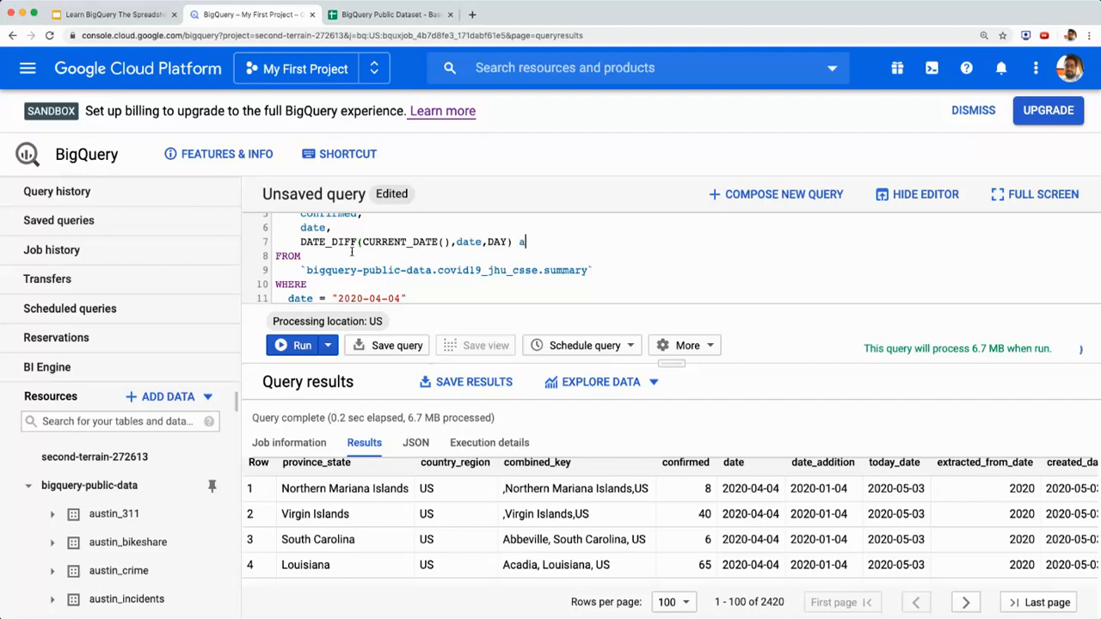
type(" AS dat")
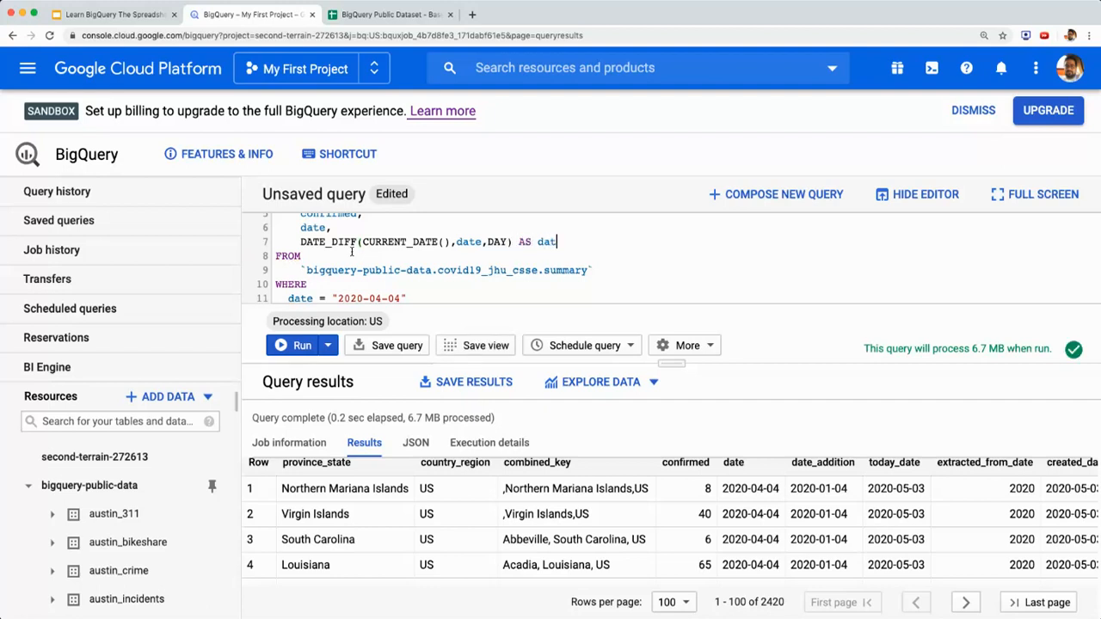
type("e_difference")
left_click(300, 346)
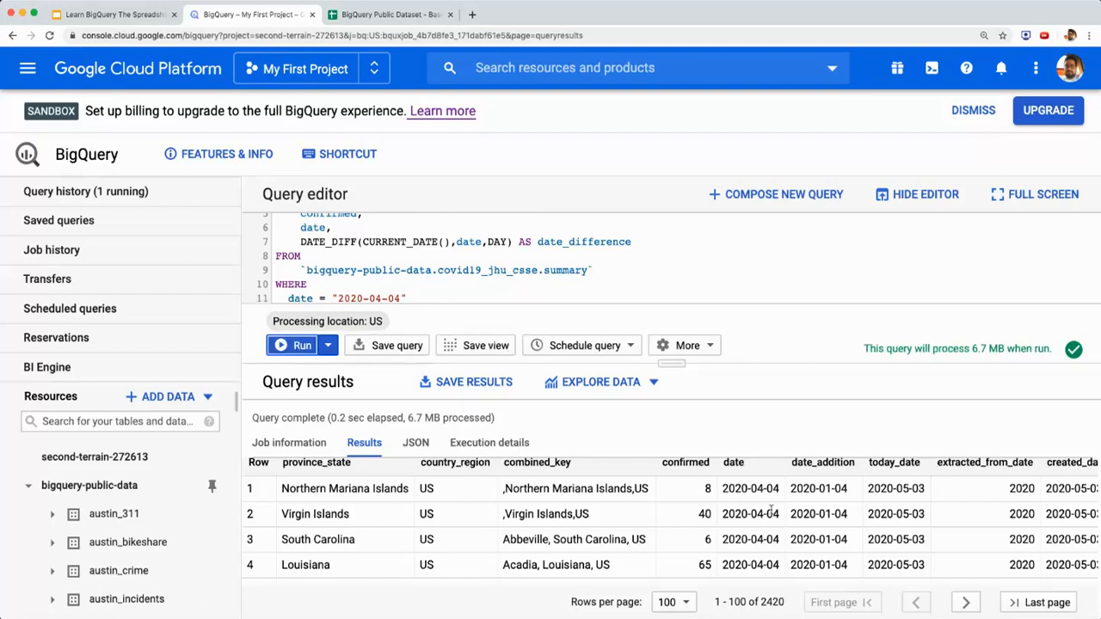
double_click(859, 498)
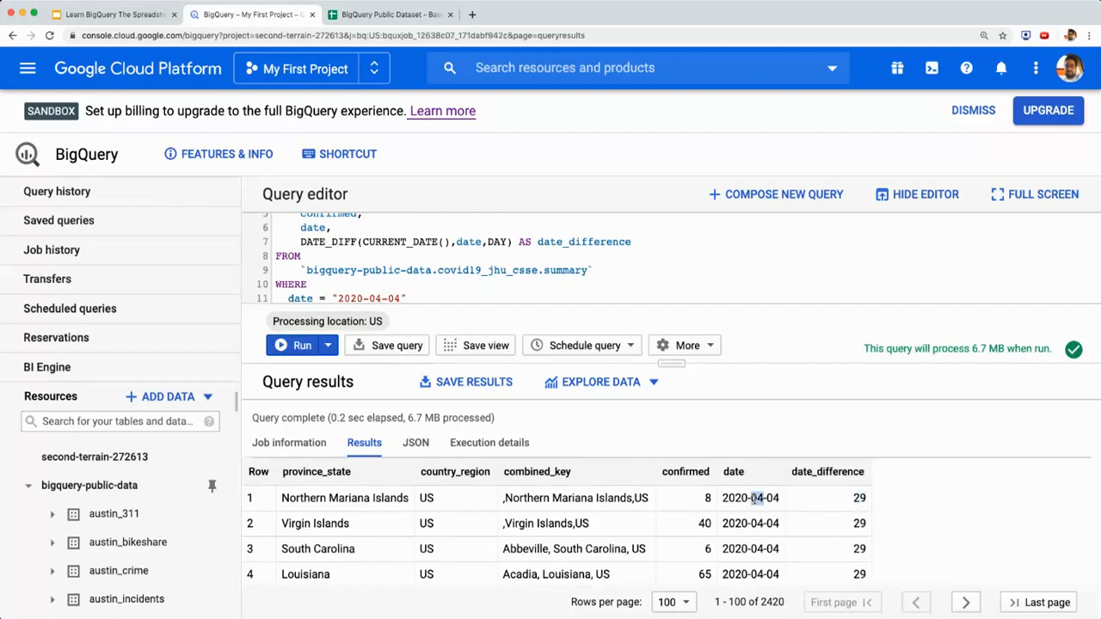
Step: Switch to the COVID-19 cases sheet in Google Sheets and enter =TODAY() in cell O282
key("ctrl+Tab")
key("ctrl+shift+Tab")
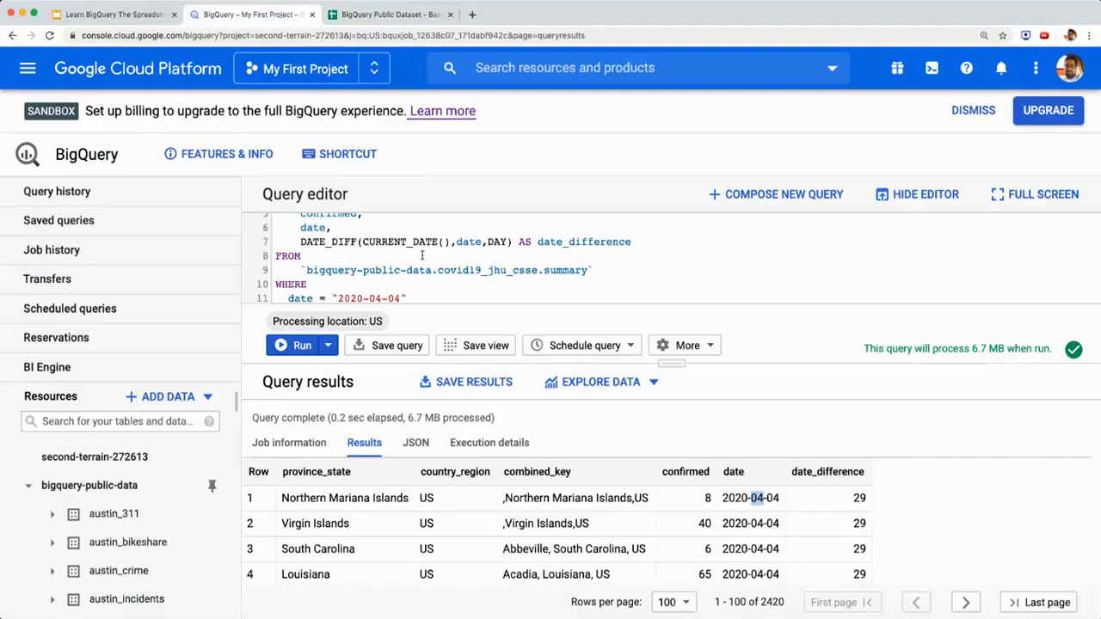
key("ctrl+Tab")
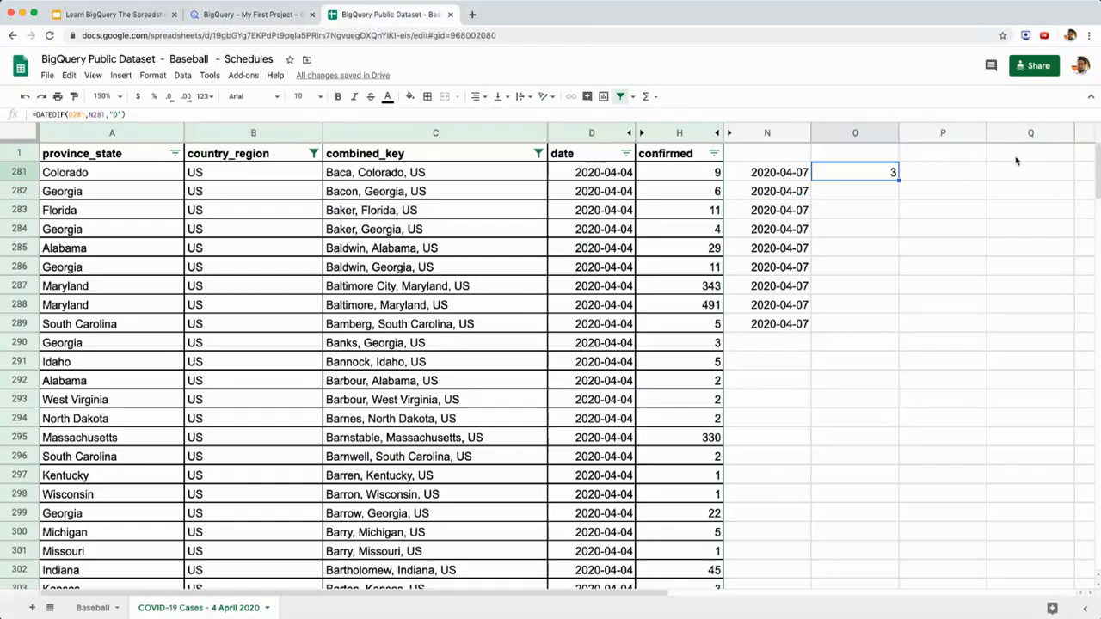
left_click(877, 197)
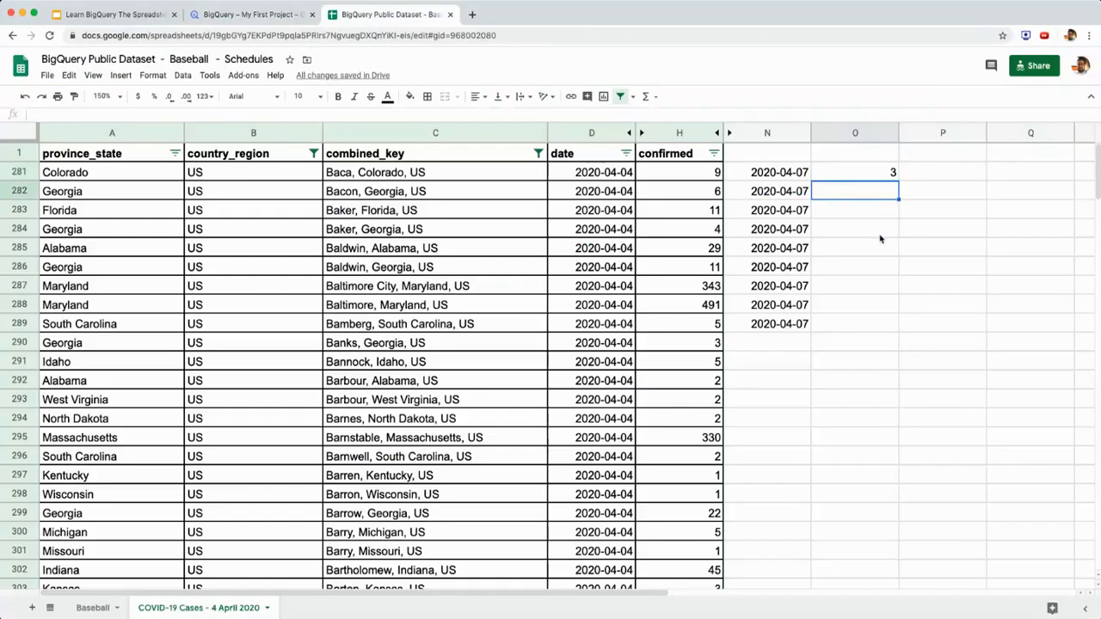
type("=TO")
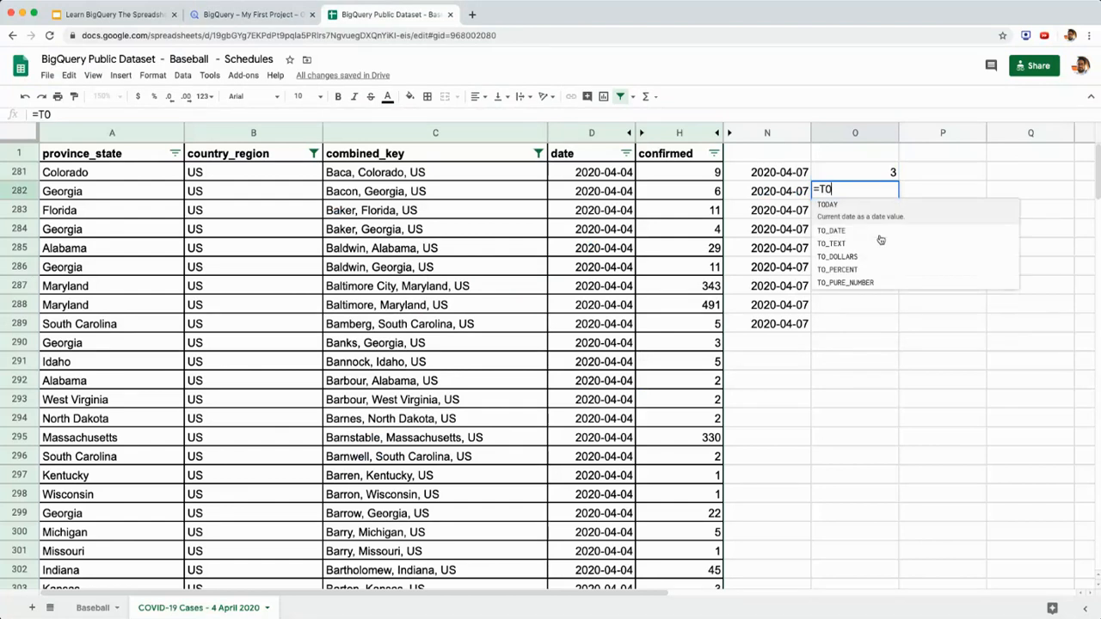
type("DAY()")
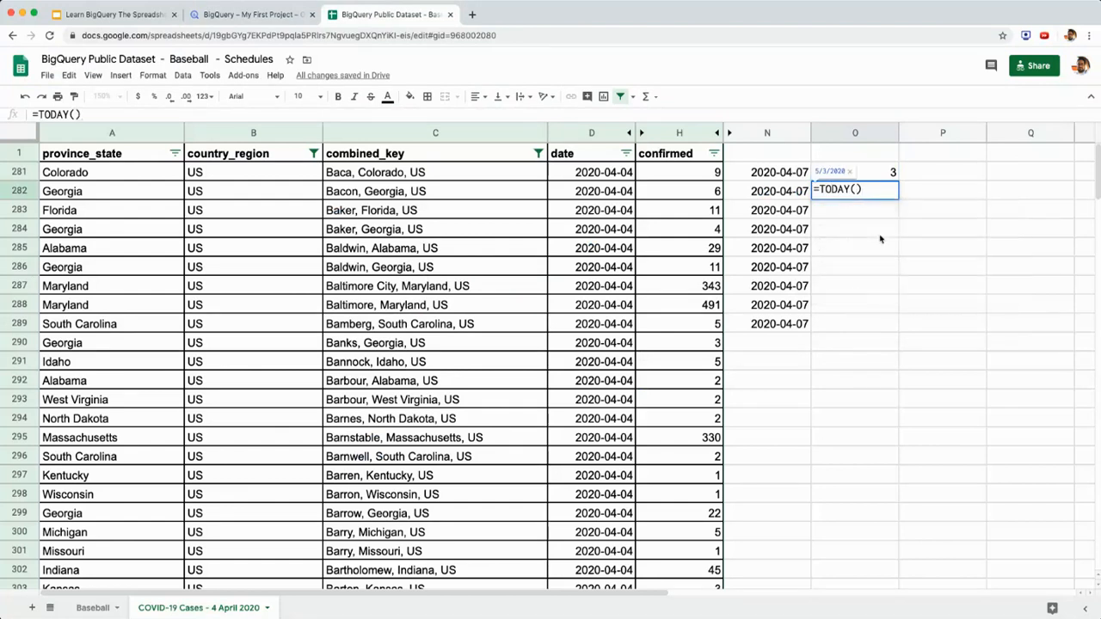
key("Return")
Step: Enter =DATEDIF(D282,O282,"D") in cell P282 to calculate the days up to today's date, then reselect that cell
key("Up")
key("Right")
type("=d")
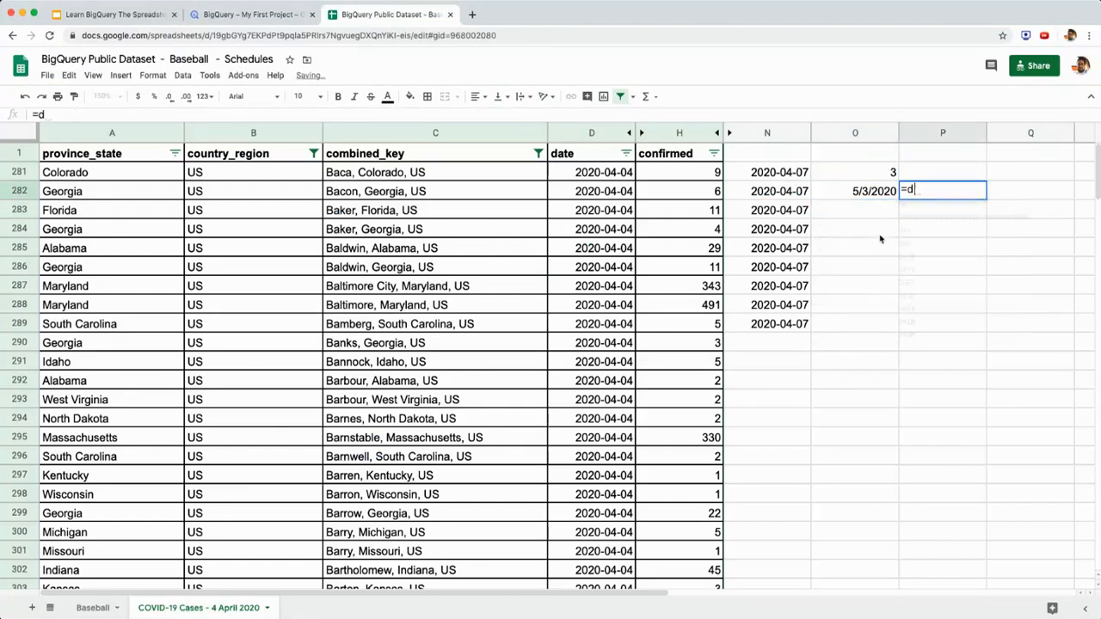
type("at")
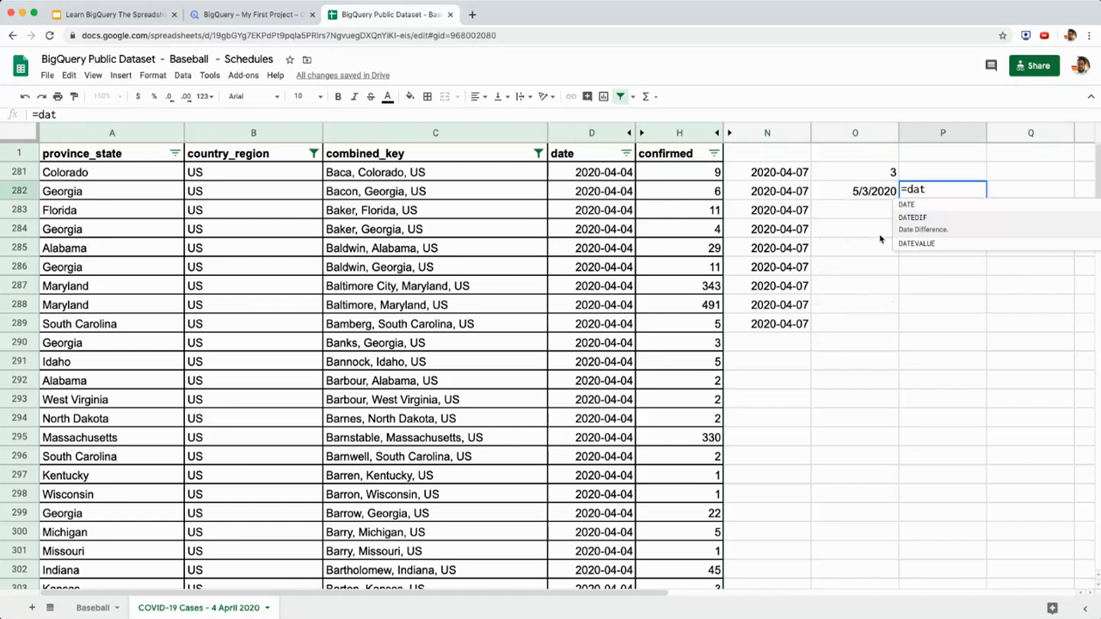
key("Tab")
key("Left")
key("Left")
key("Left")
key("Left")
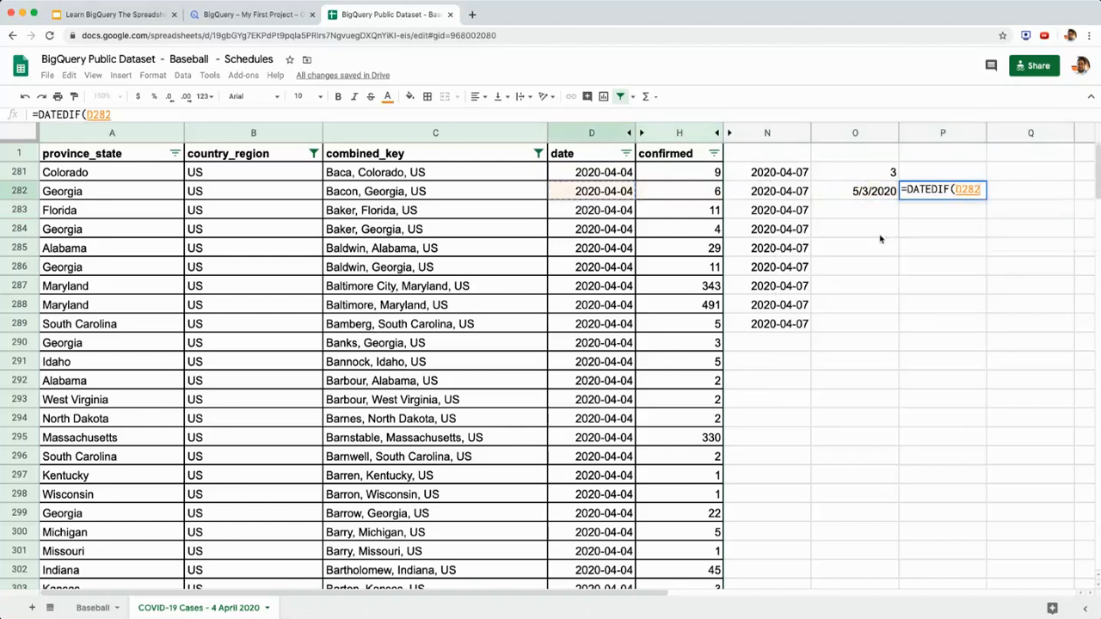
type(",")
key("Left")
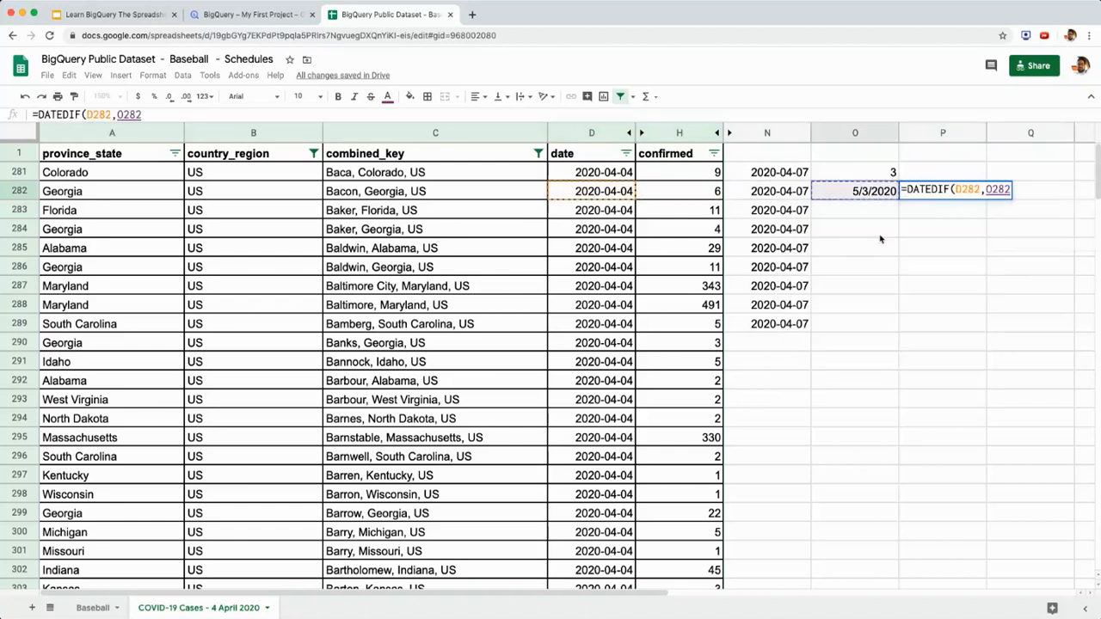
type(",\"D\"")
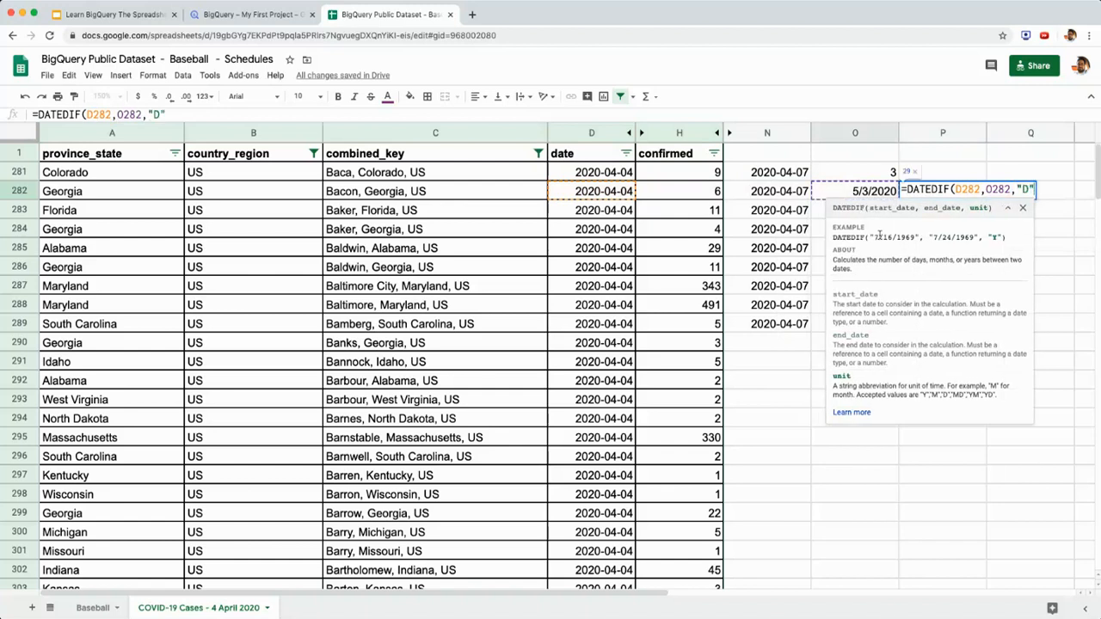
type(")")
key("Return")
key("Up")
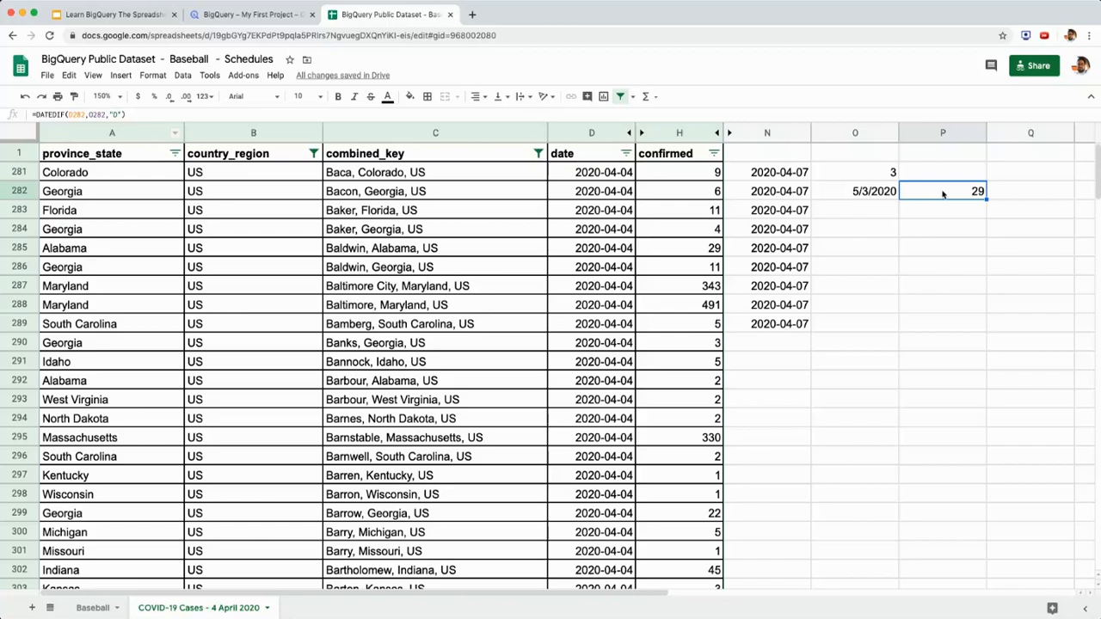
Step: Switch to BigQuery to compare the date_difference values and the DAY unit, then review DATE_TRUNC on the Date Functions slide
left_click(237, 15)
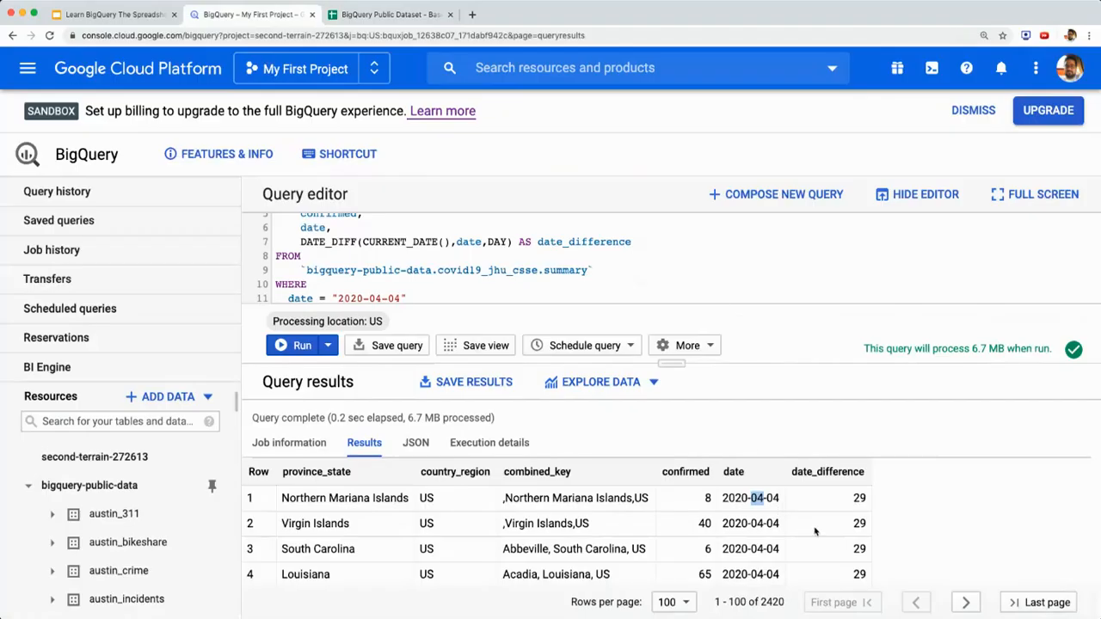
double_click(855, 499)
double_click(855, 523)
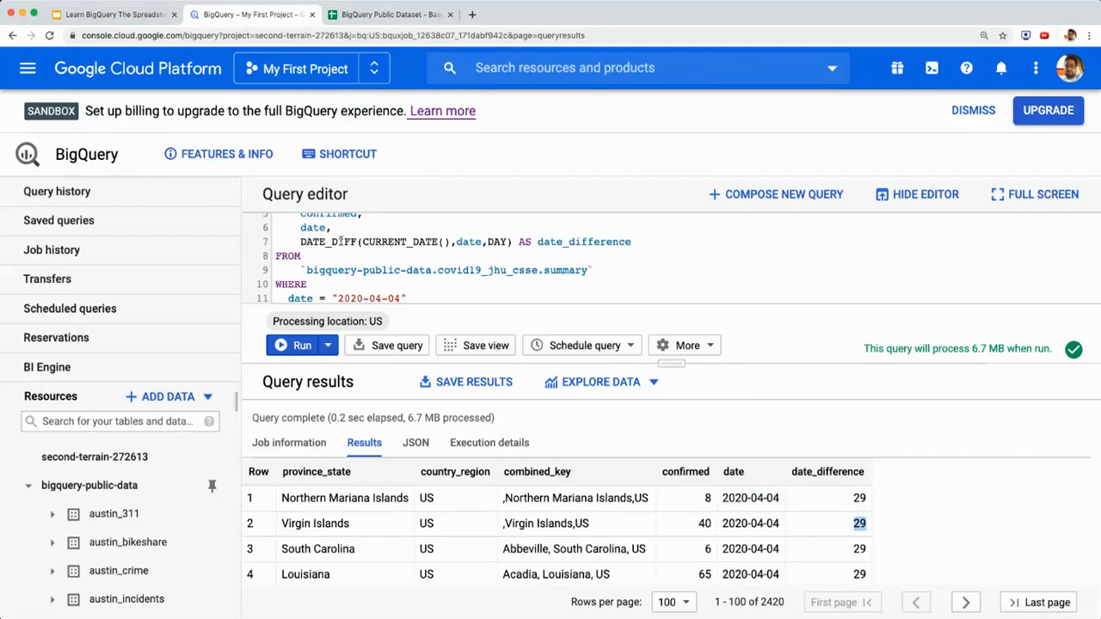
double_click(497, 242)
left_click(127, 15)
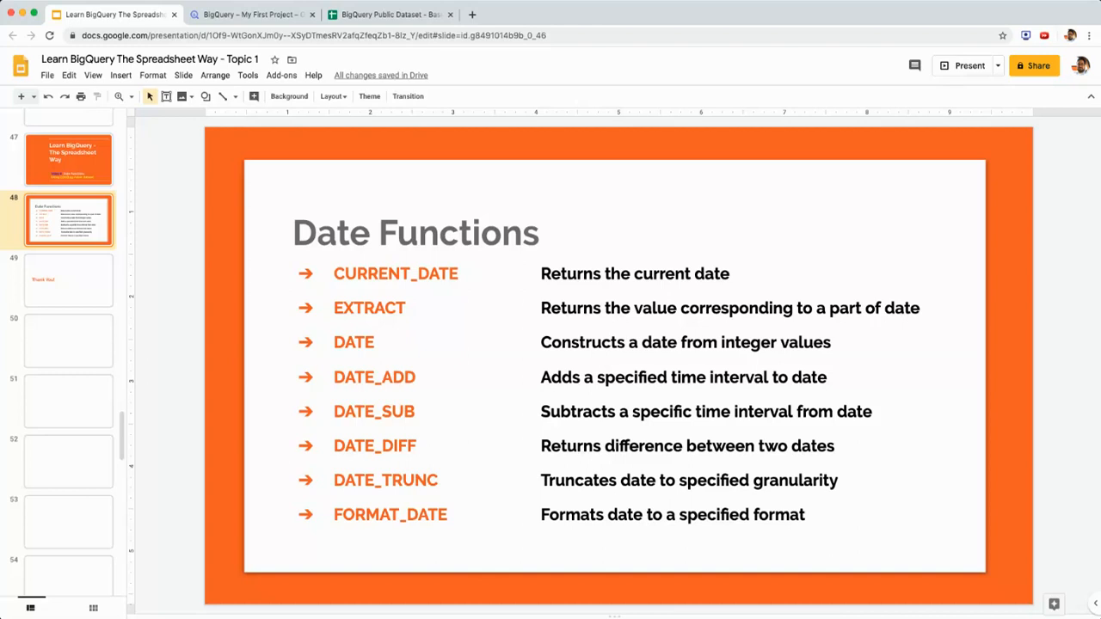
Step: Switch back to BigQuery and change the DATE_DIFF call to DATE_TRUNC(date,DAY), dropping the CURRENT_DATE() argument
left_click(237, 16)
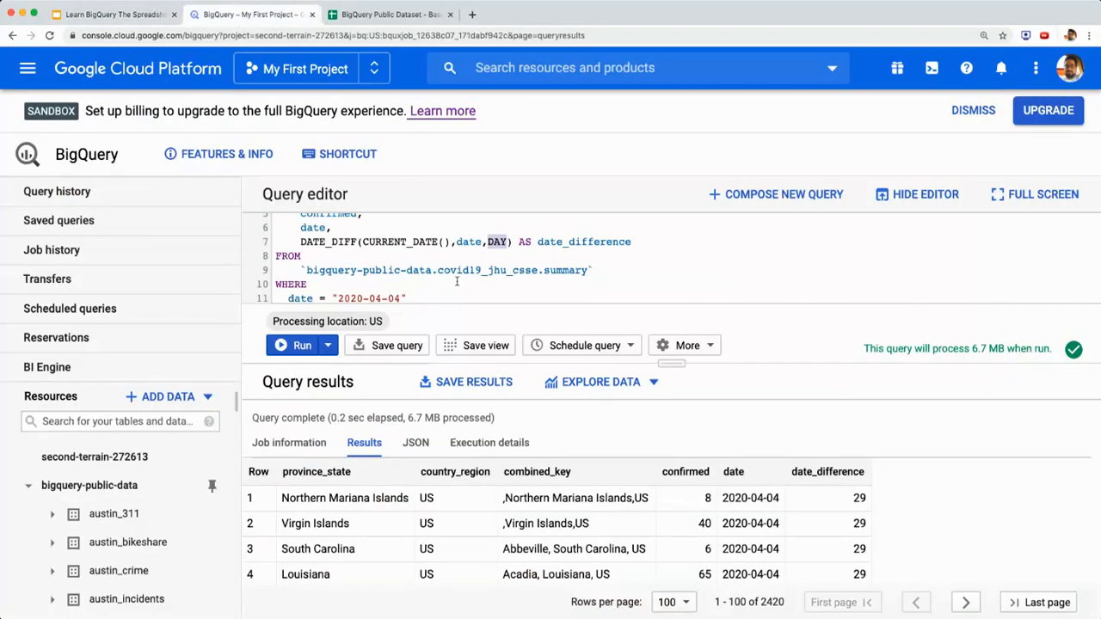
left_click(354, 241)
key("shift+Left")
key("shift+Left")
key("shift+Left")
key("shift+Left")
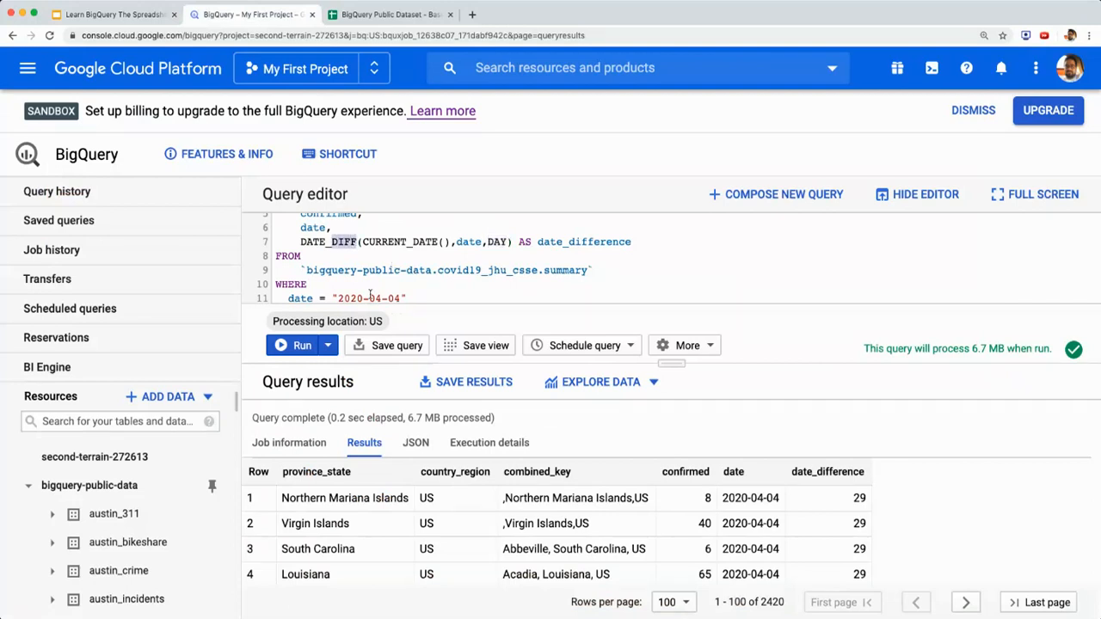
type("TRUNC")
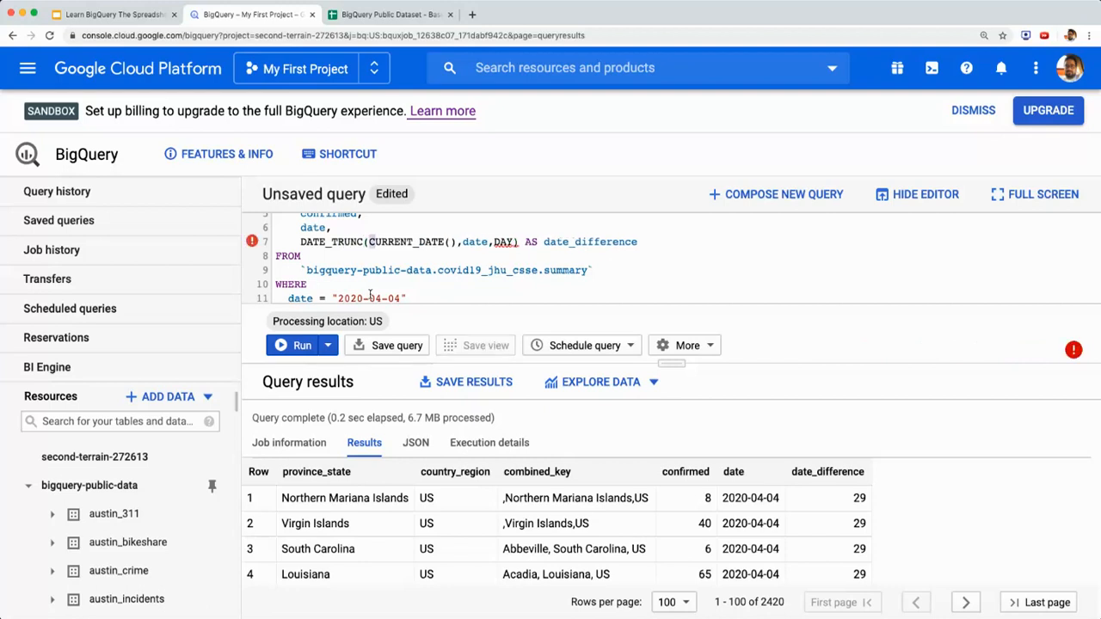
key("shift+Right")
key("shift+Right")
key("shift+Right")
key("shift+Right")
key("shift+Right")
key("shift+Right")
key("shift+Right")
key("shift+Right")
key("shift+Right")
key("shift+Right")
key("shift+Right")
key("shift+Right")
key("shift+Right")
key("shift+Right")
key("shift+Right")
key("BackSpace")
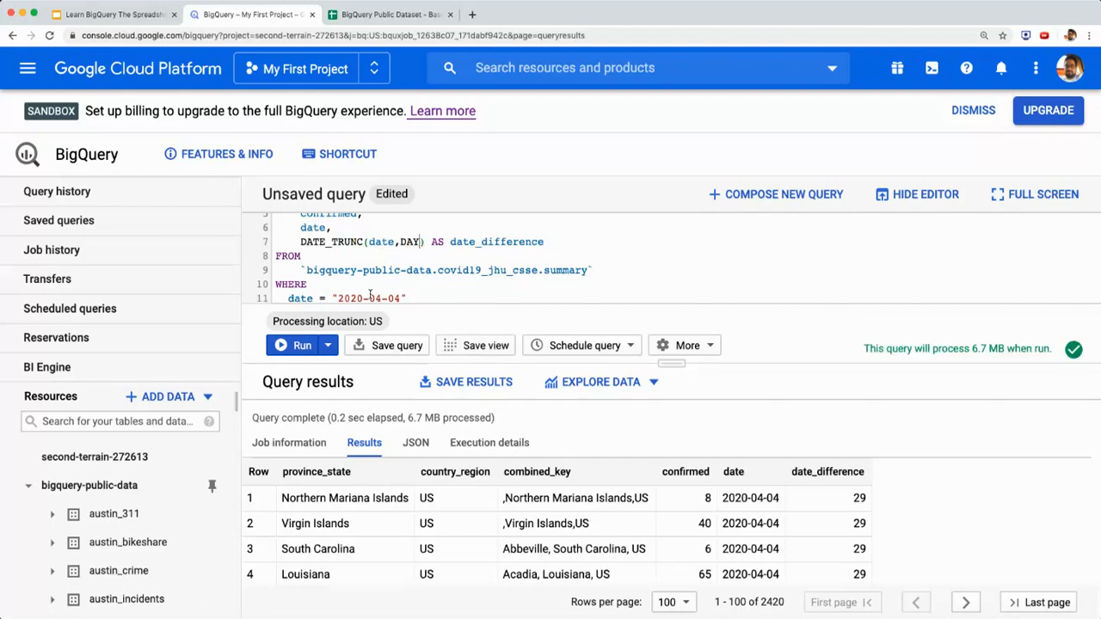
Step: Set the DATE_TRUNC granularity to MONTH, run the query and compare the truncated dates with the date column
key("shift+Left")
key("shift+Left")
key("shift+Left")
type("MONTH")
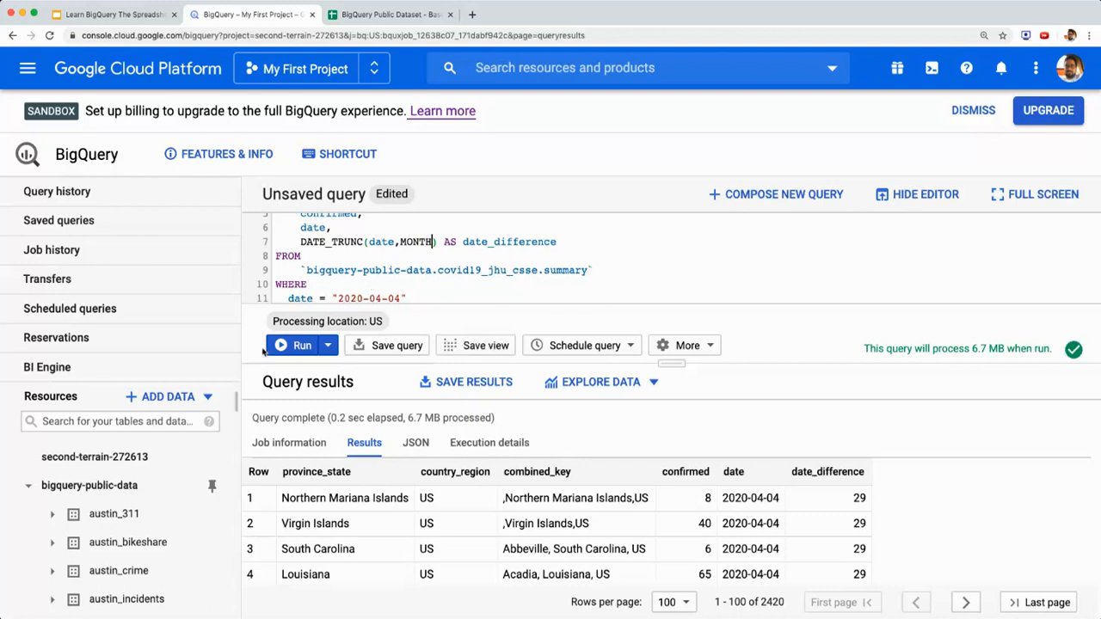
left_click(292, 346)
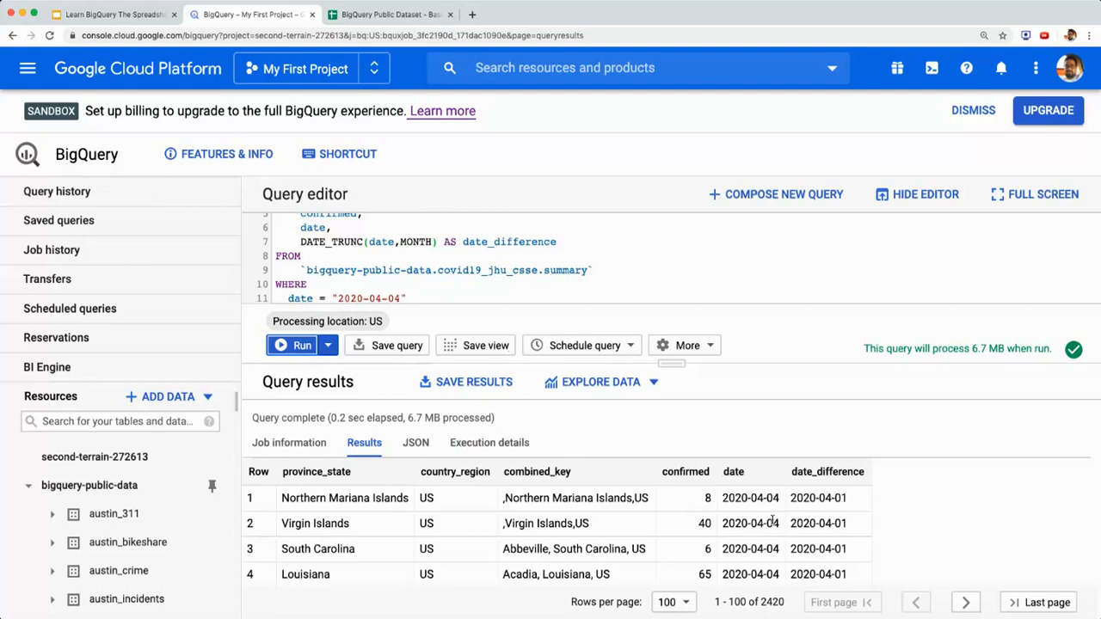
left_click_drag(779, 499, 771, 498)
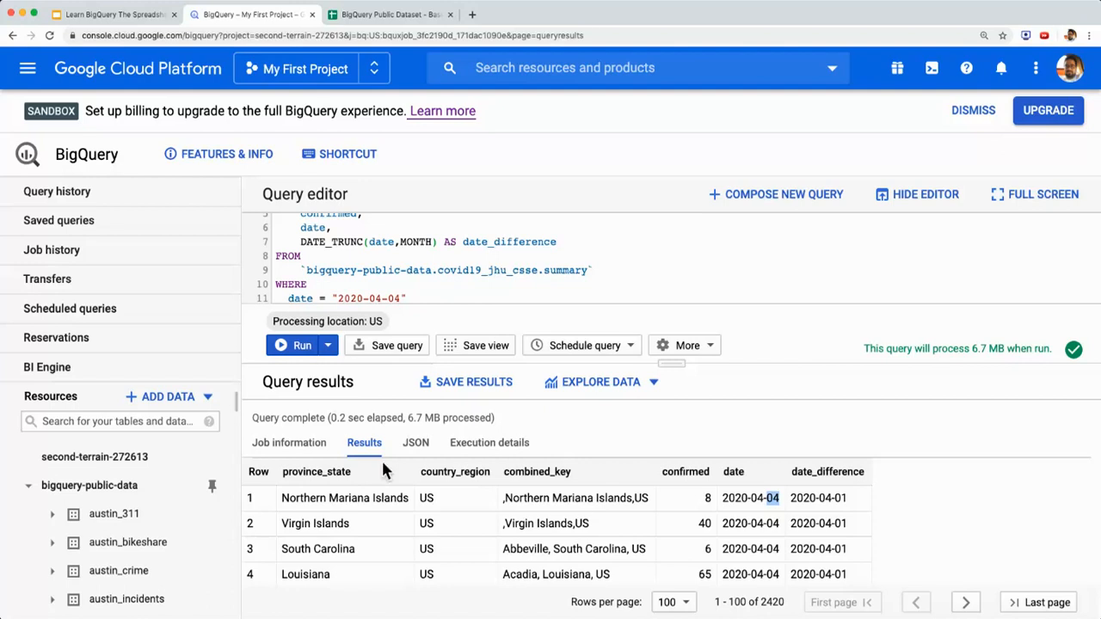
Step: Change the DATE_TRUNC granularity to WEEK, run the query and check the truncated date in the first row
double_click(417, 242)
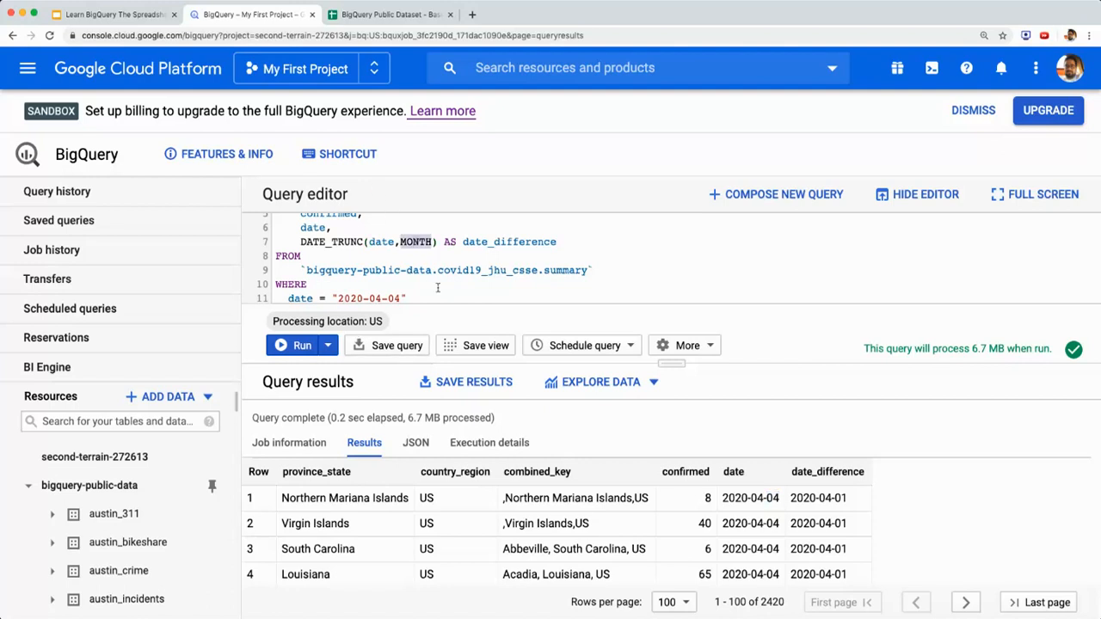
type("WEEK")
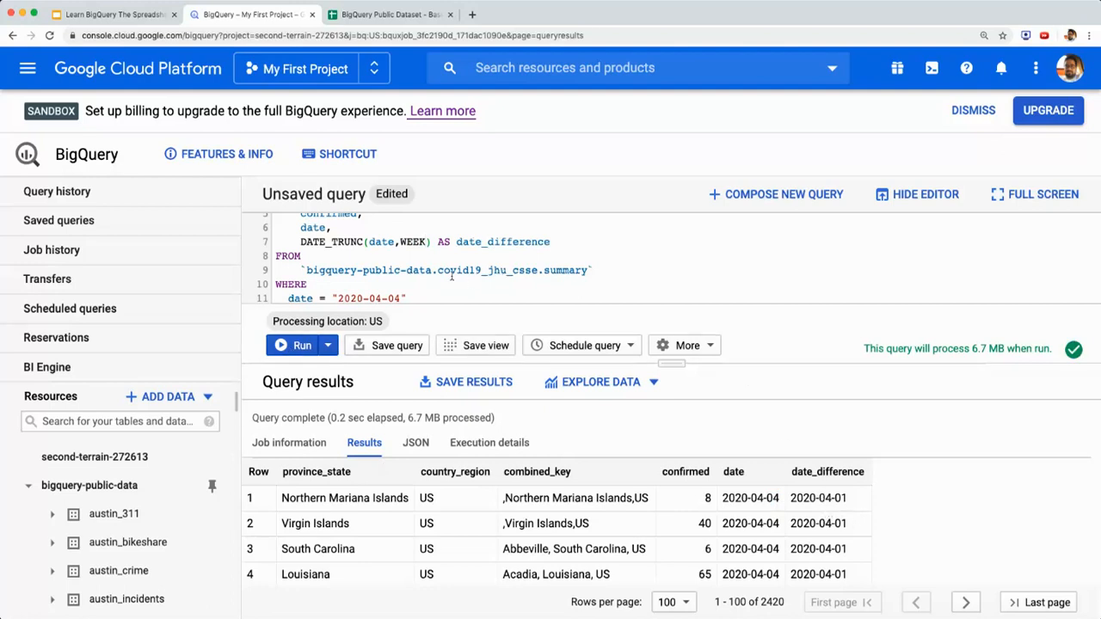
left_click(301, 348)
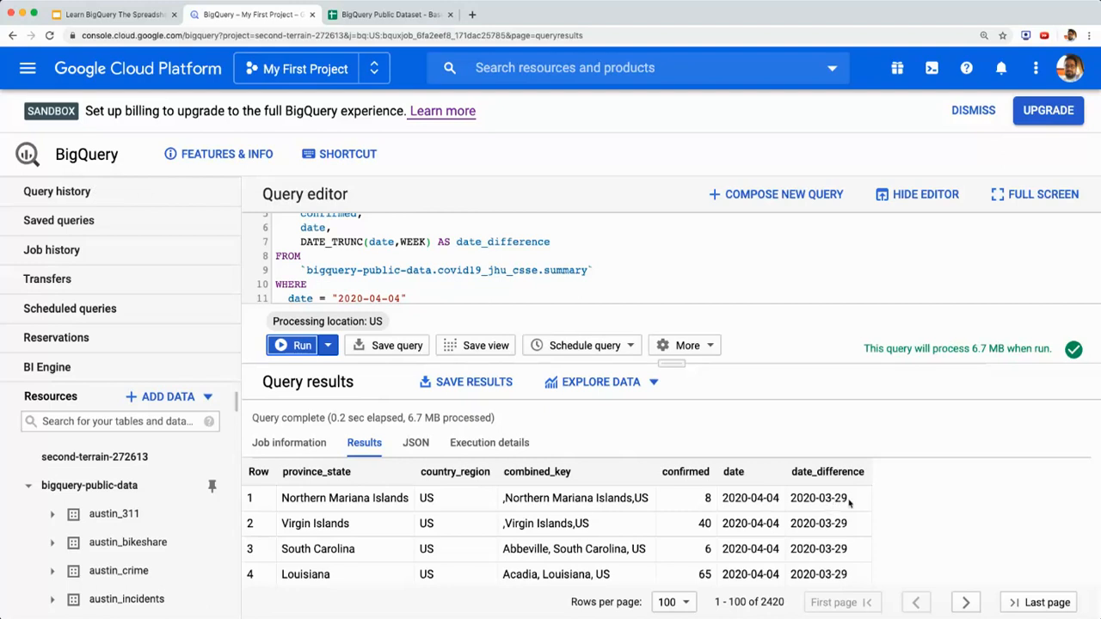
left_click_drag(845, 499, 753, 499)
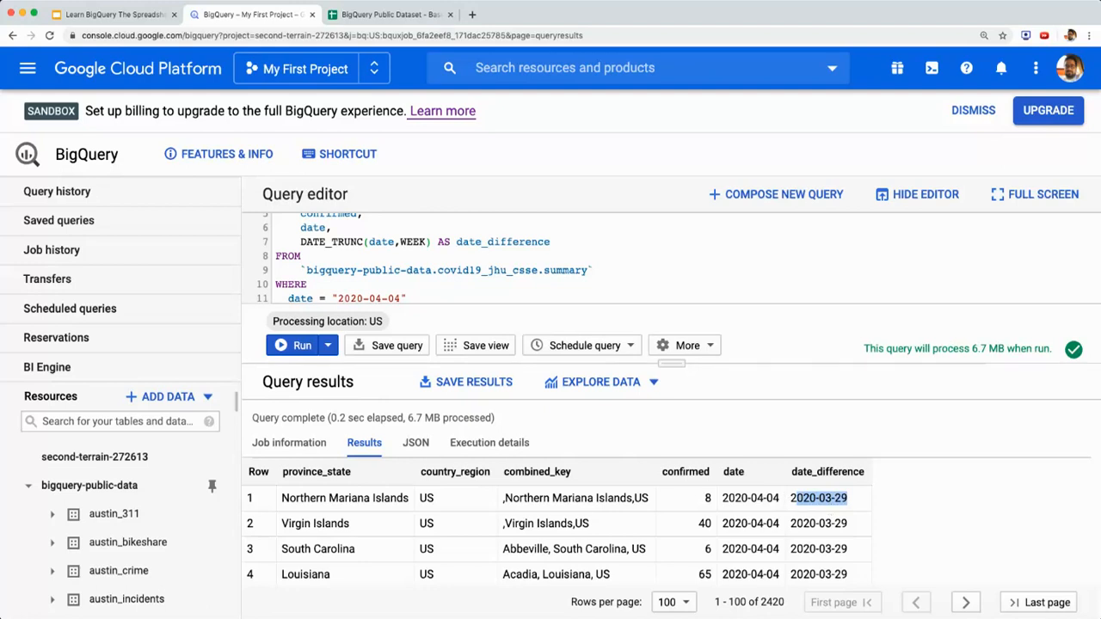
Step: Change the DATE_TRUNC granularity to YEAR, run the query and compare the truncated date with the date column in the first row
double_click(411, 241)
type("YEAR")
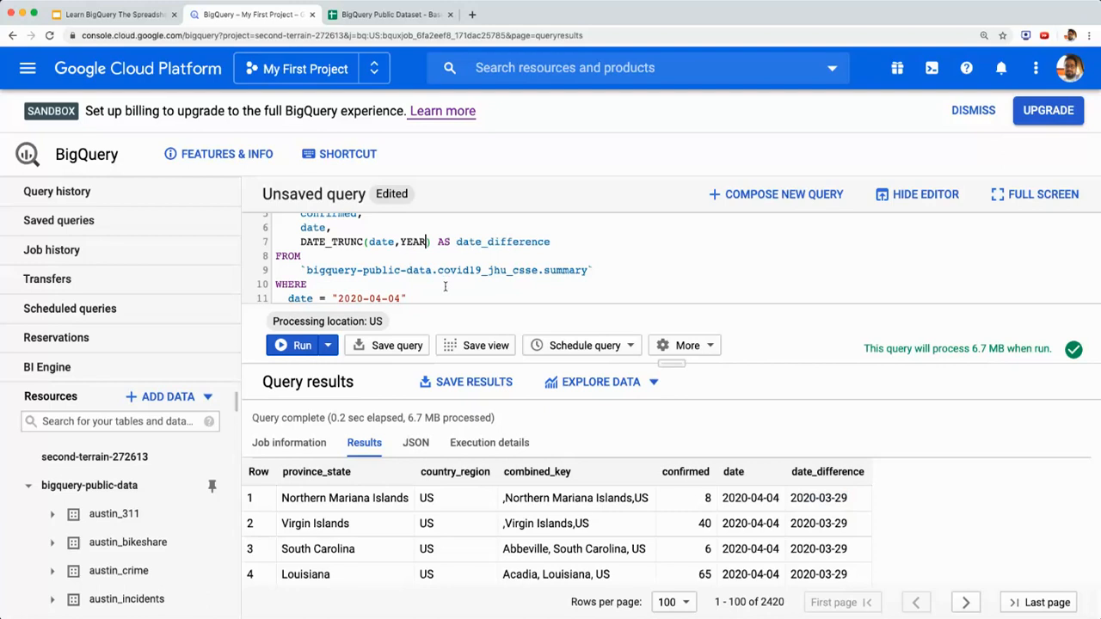
left_click(295, 345)
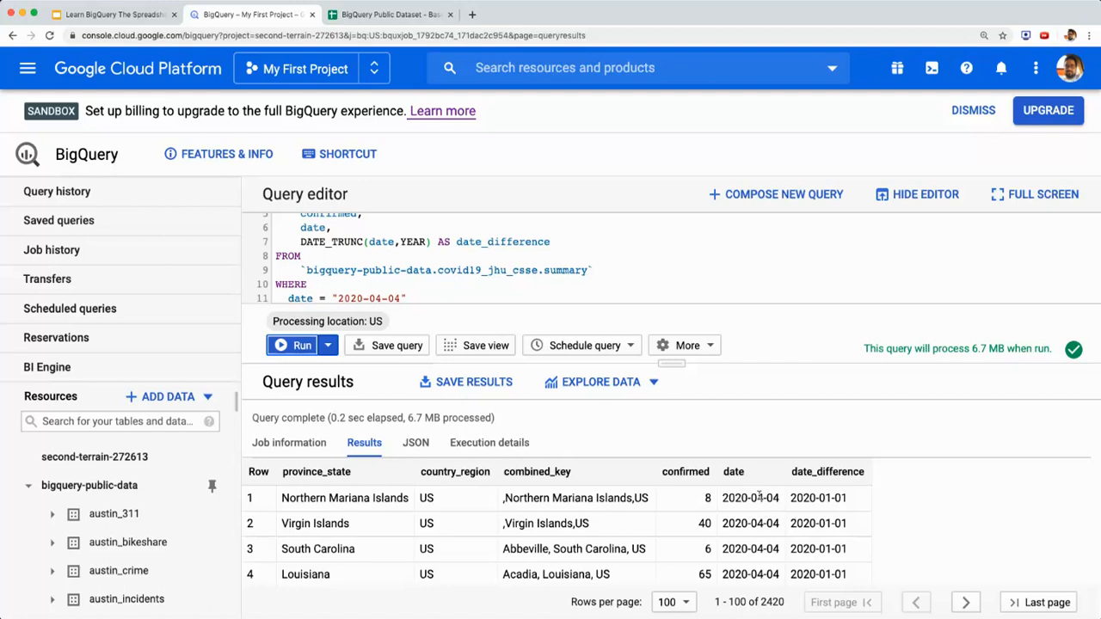
left_click(843, 498)
left_click_drag(843, 497, 742, 498)
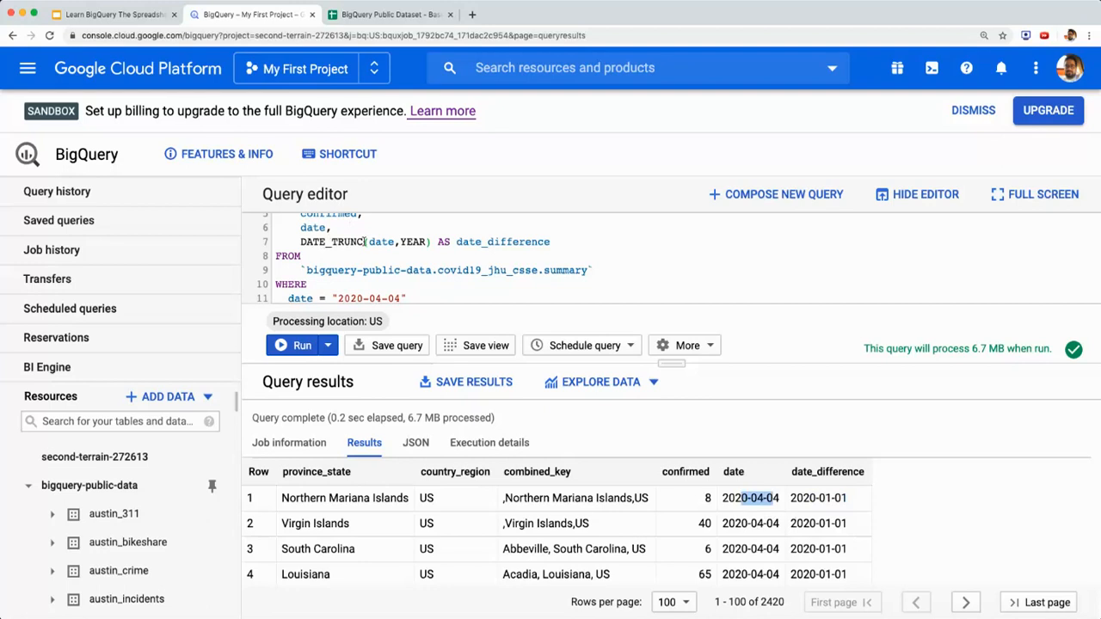
Step: Review FORMAT_DATE on the Date Functions slide, then switch to the COVID-19 cases sheet in Google Sheets
left_click(116, 14)
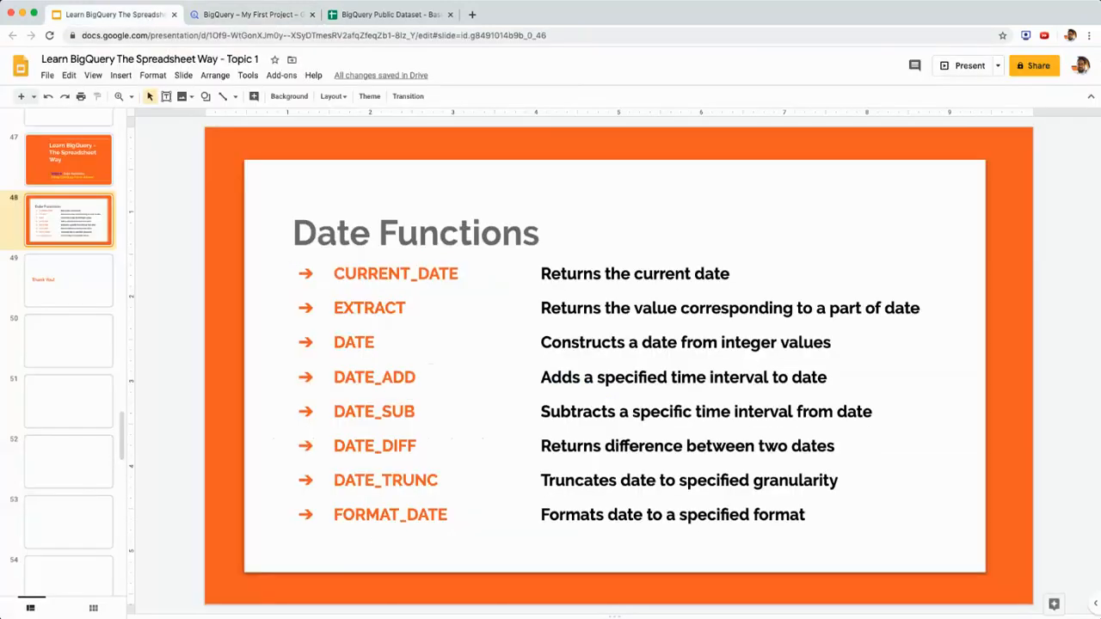
left_click(249, 15)
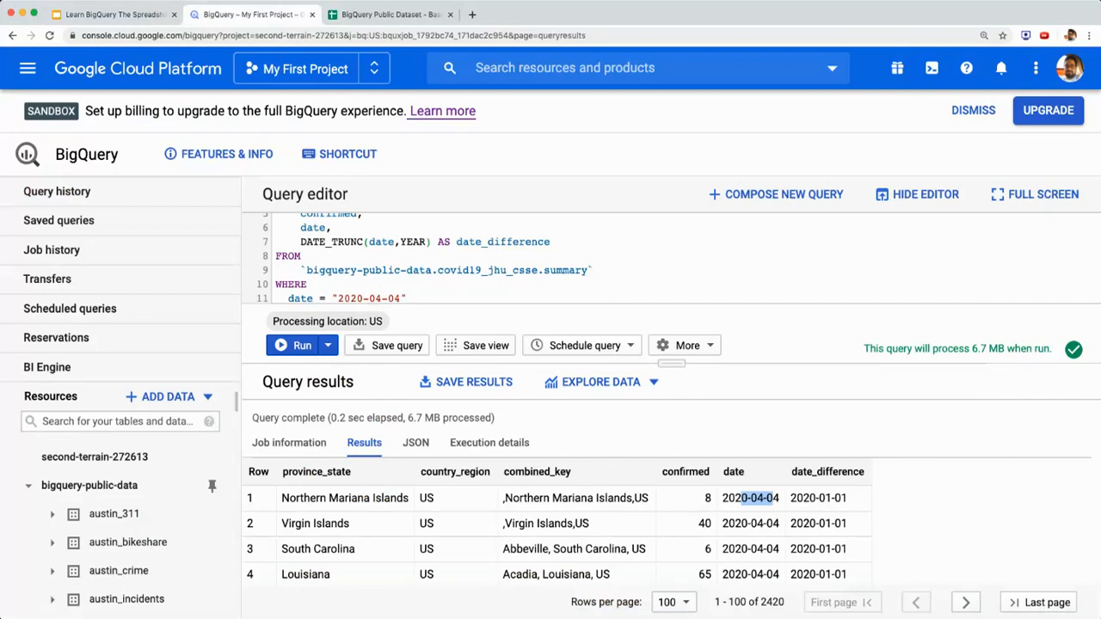
key("ctrl+Tab")
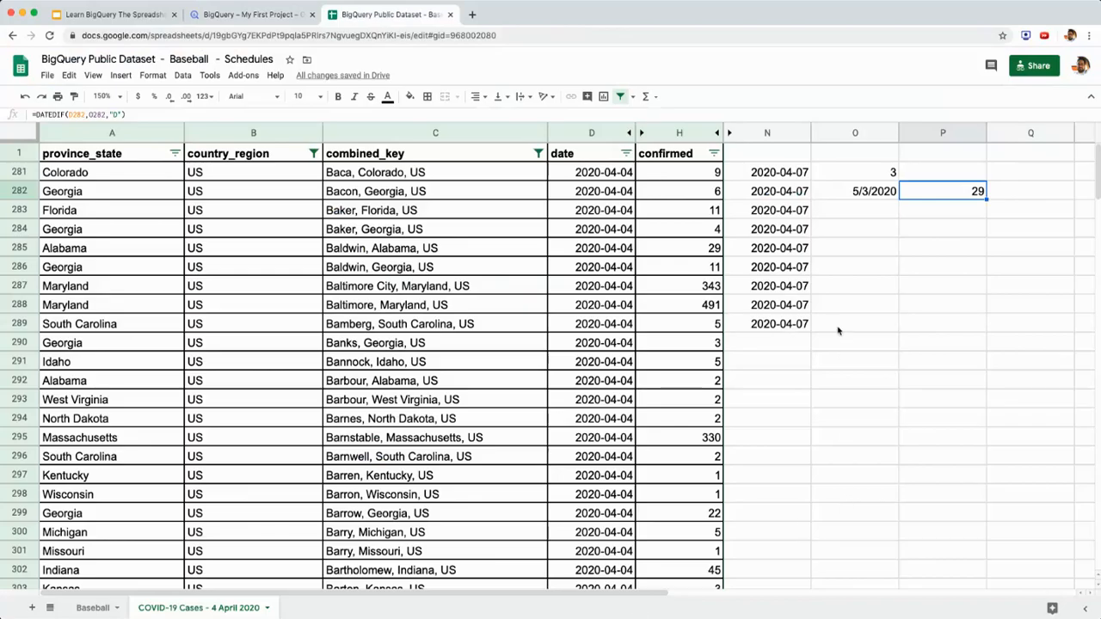
Step: Apply the custom 5-Aug-1930 date format to the TODAY() date in cell O282
left_click(859, 193)
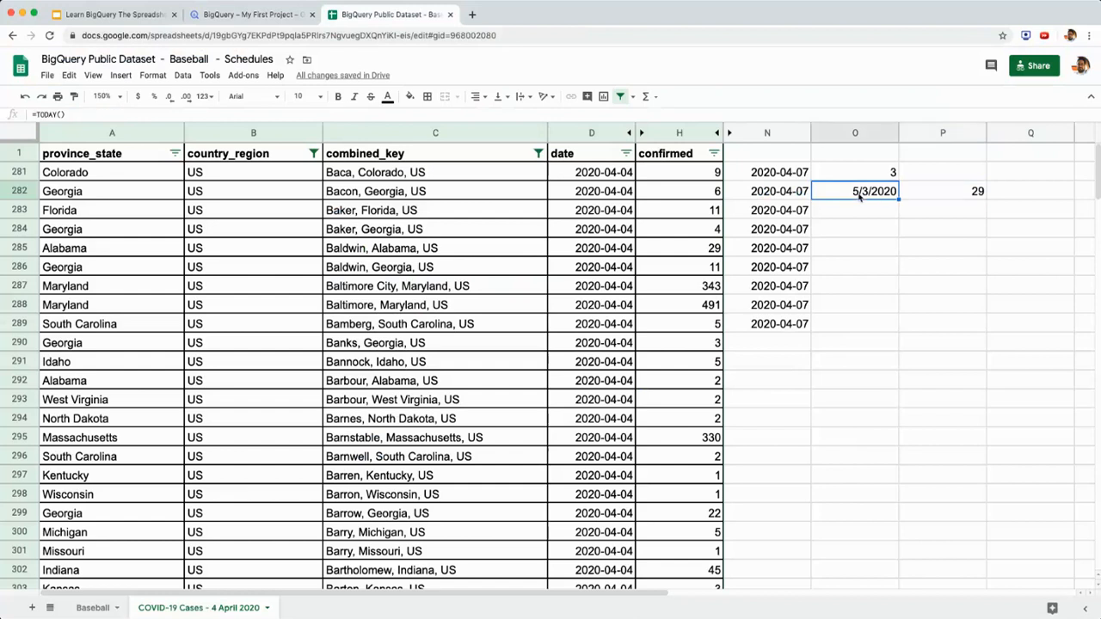
left_click(152, 76)
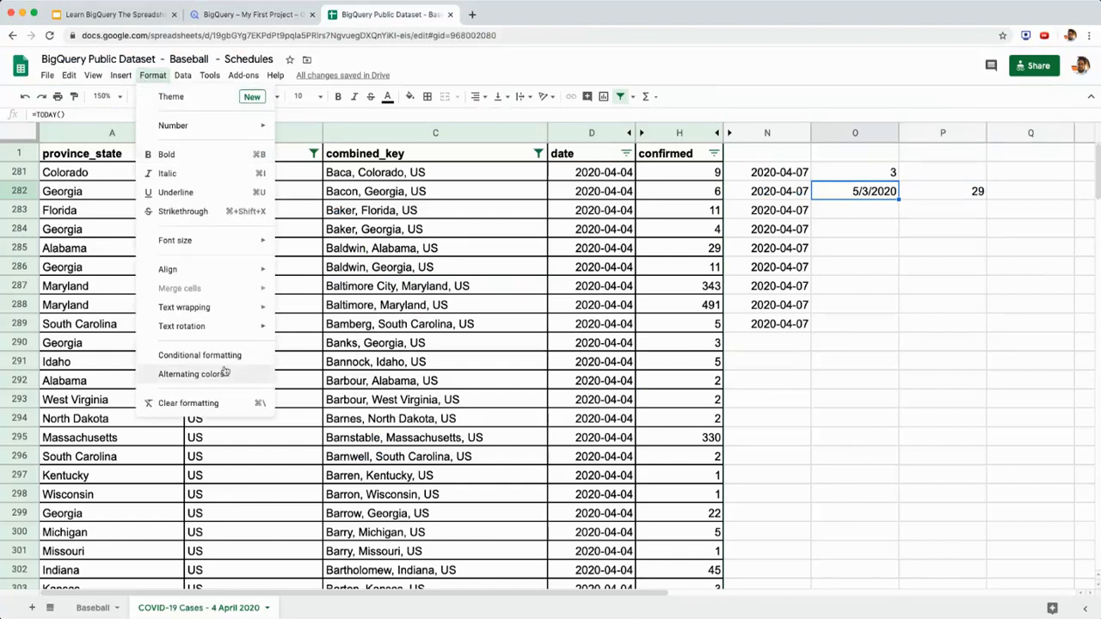
mouse_move(191, 128)
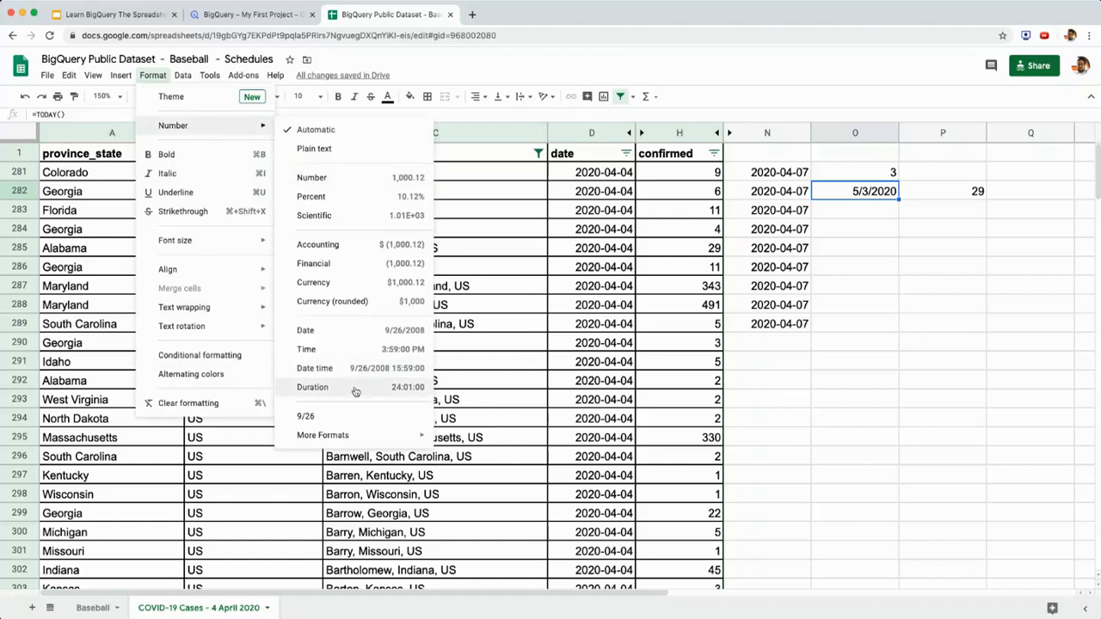
mouse_move(362, 436)
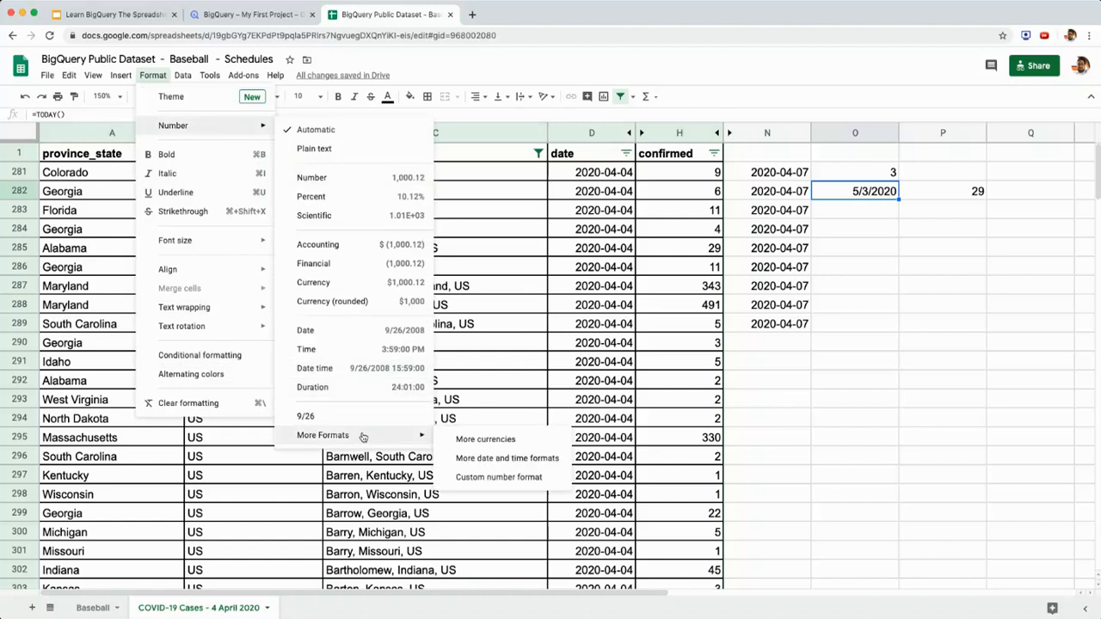
left_click(497, 460)
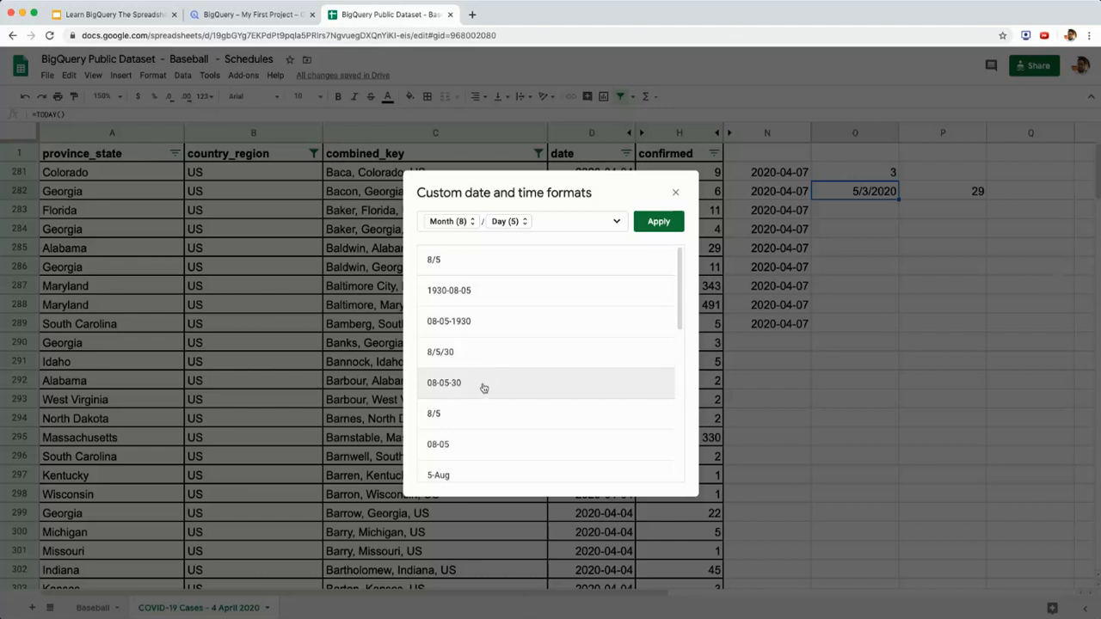
scroll(482, 387, "down", 2)
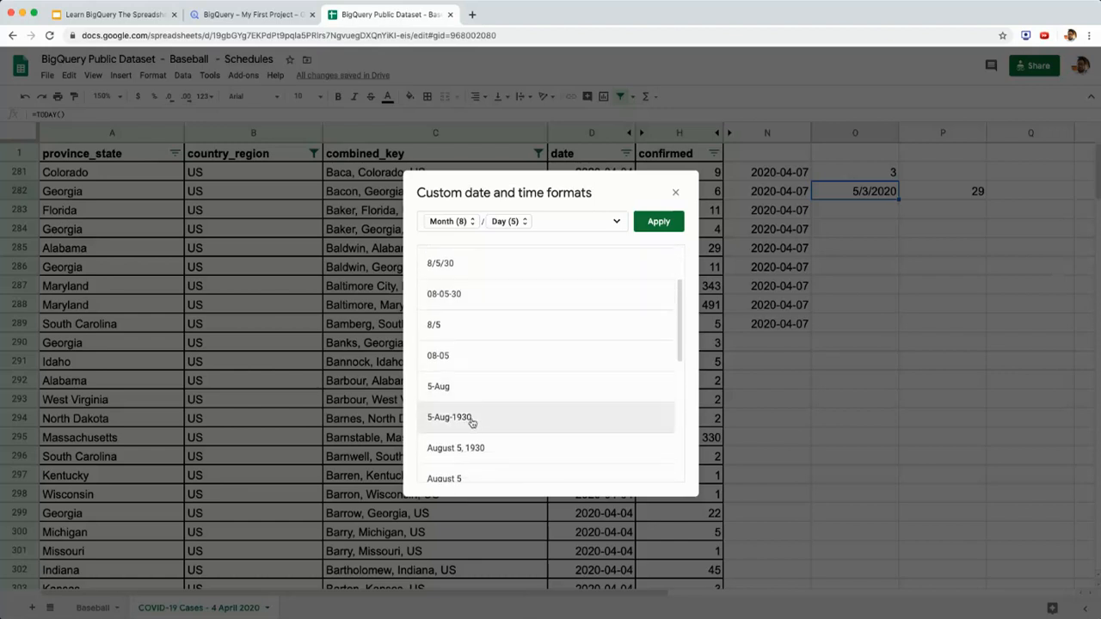
left_click(472, 420)
left_click(659, 222)
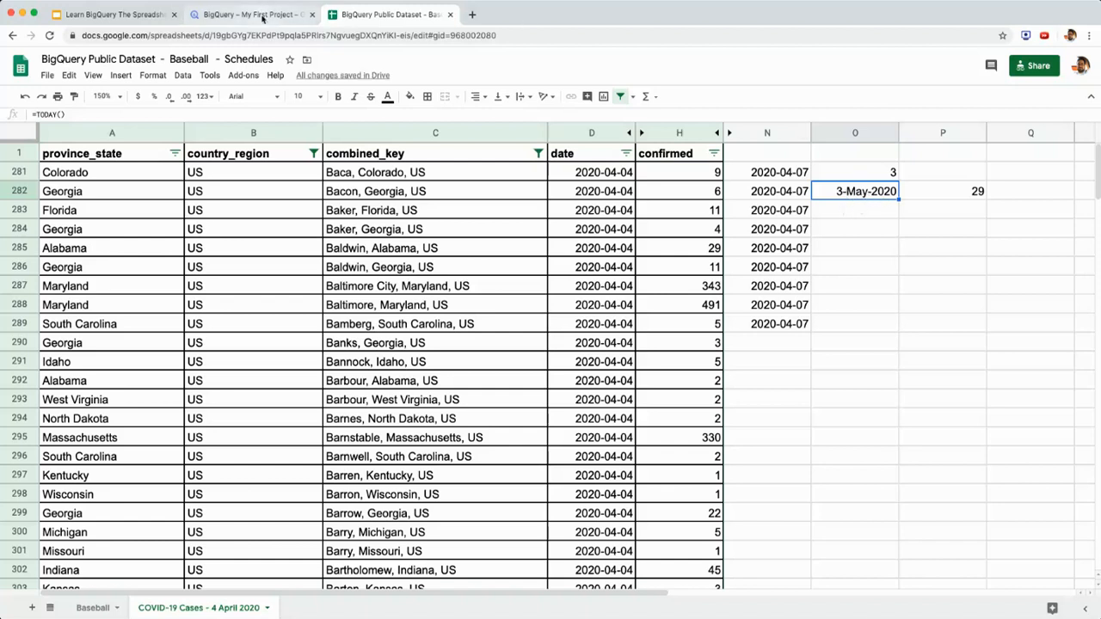
Step: Switch to BigQuery and replace the DATE_TRUNC line with FORMAT_DATE("%x",date) AS formatted_date
left_click(258, 15)
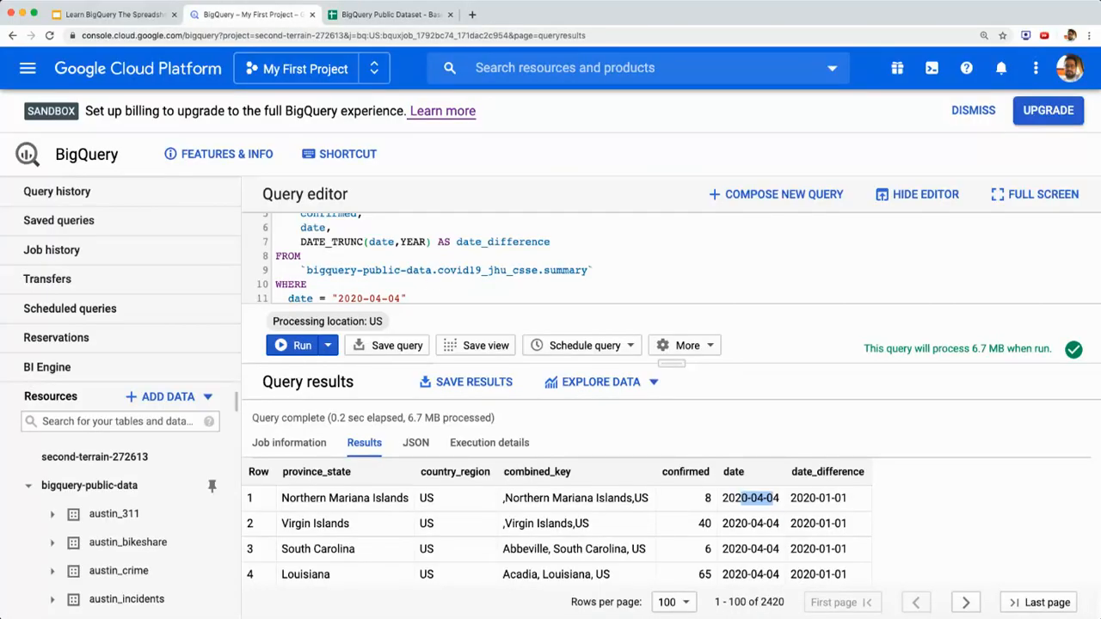
left_click(326, 242)
key("Left")
key("Left")
key("Left")
key("shift+End")
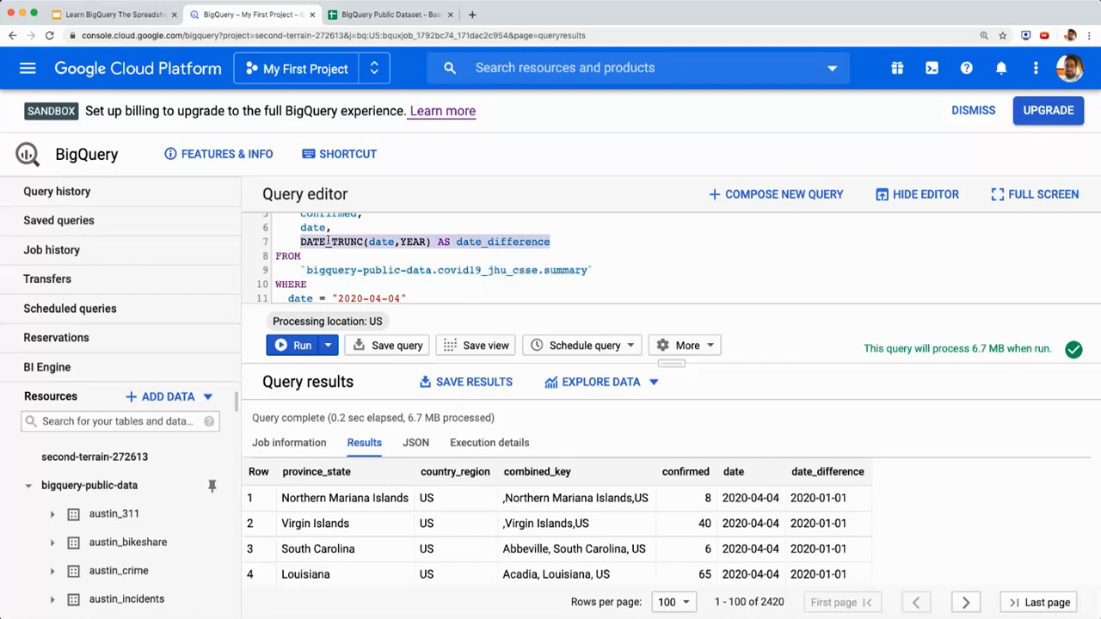
type("FORMAT_DATE")
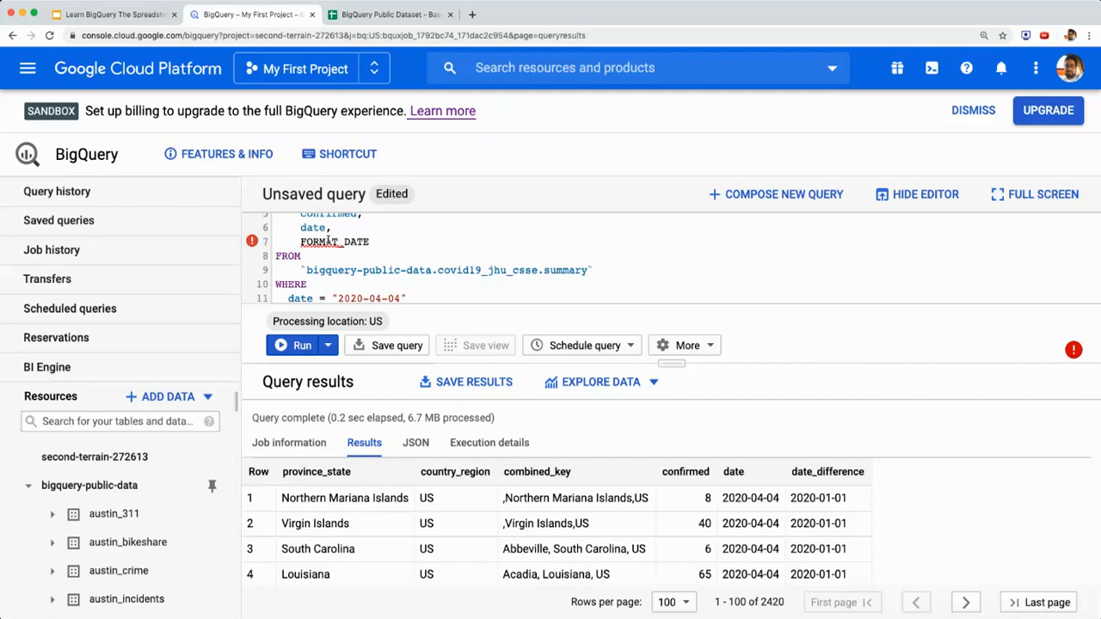
type("(\"%x\",date as")
key("BackSpace")
key("BackSpace")
type("AS formatte")
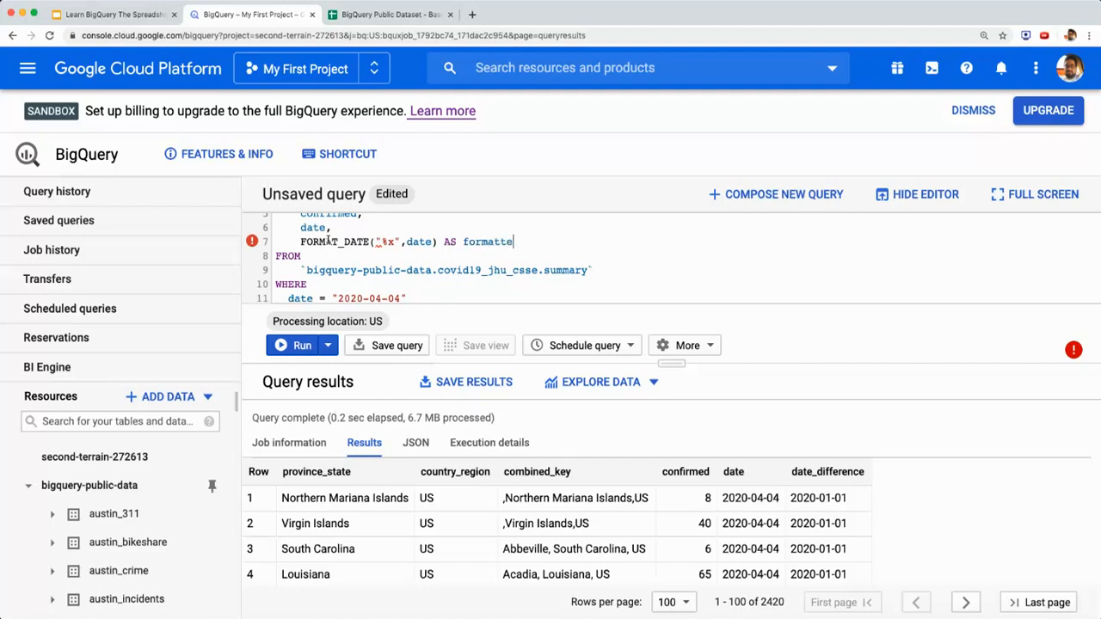
type("d_date")
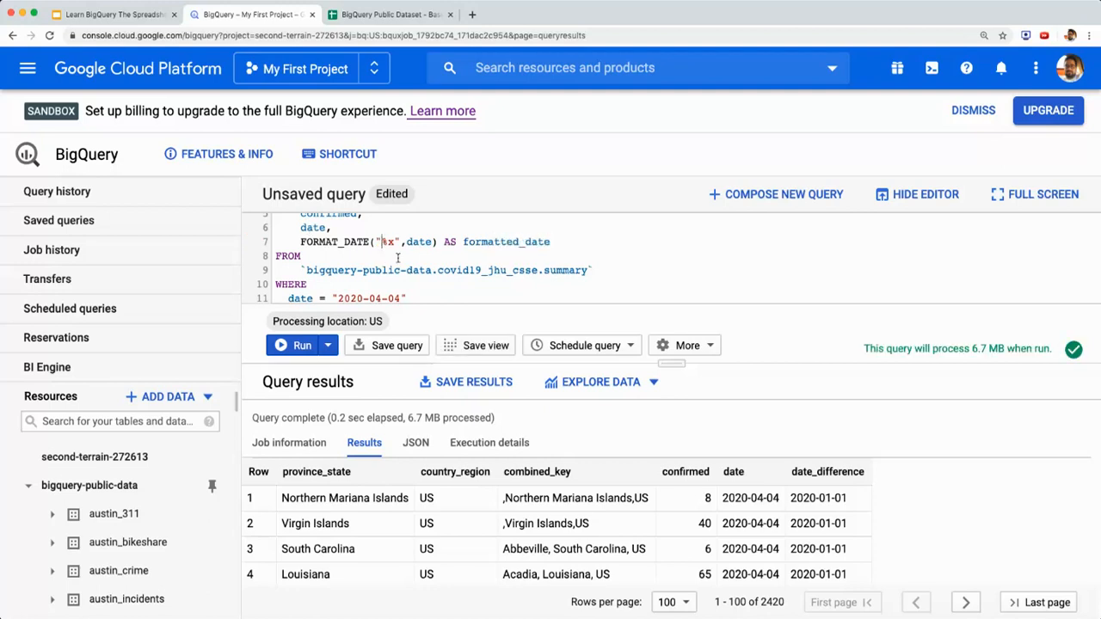
Step: Review the "%x" format and date arguments of FORMAT_DATE, then run the query
key("shift+Right")
key("shift+Right")
double_click(419, 242)
scroll(418, 271, "up", 1)
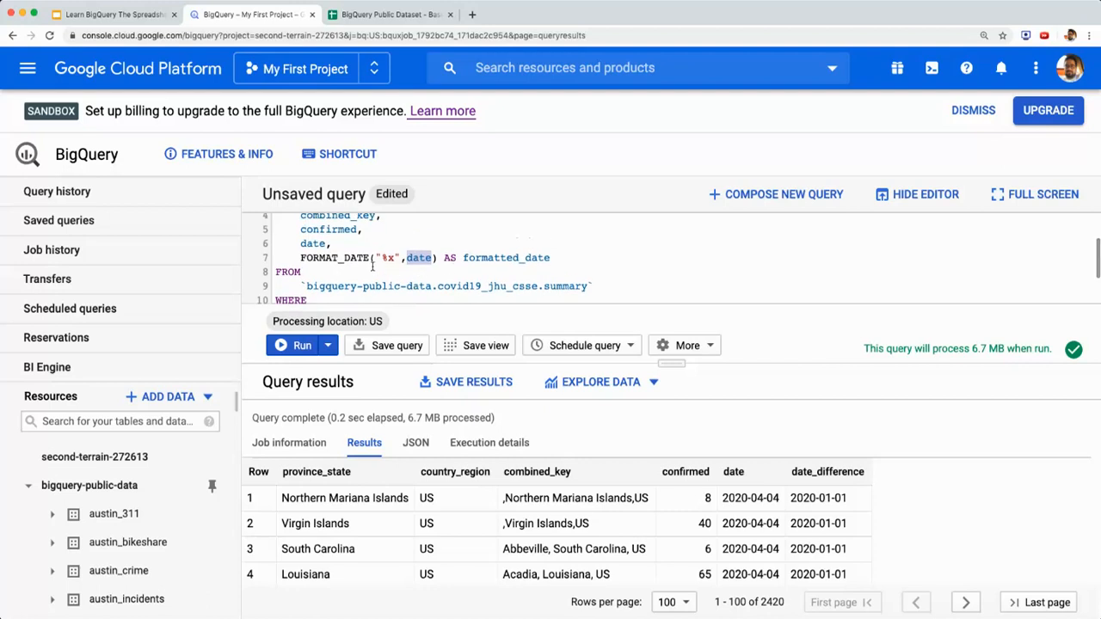
left_click(284, 349)
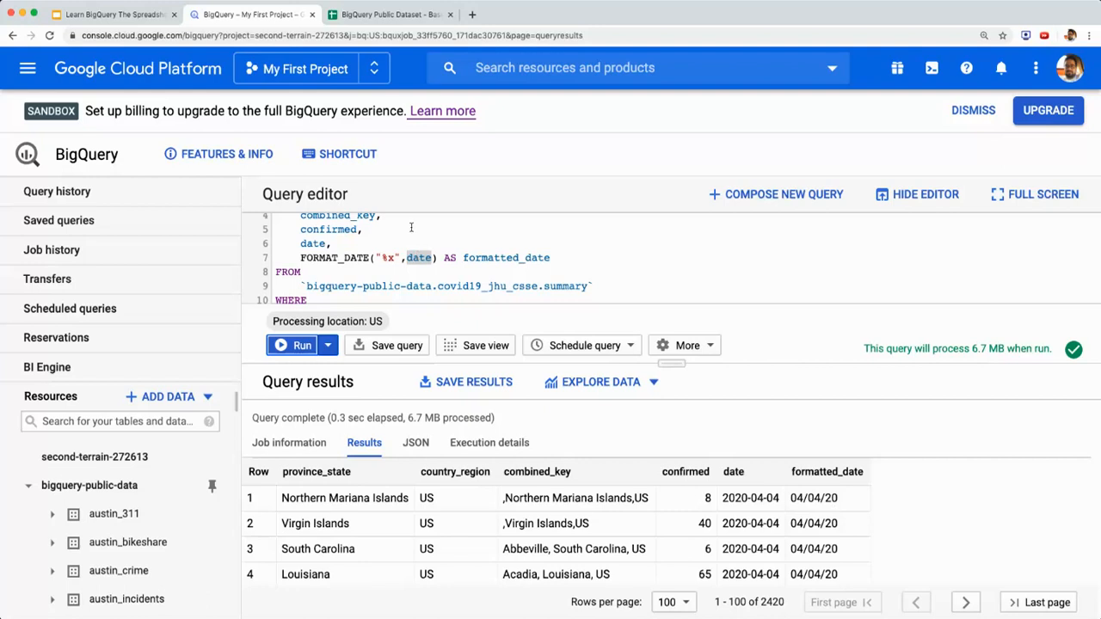
Step: Change the FORMAT_DATE format string to "%b-%d-%Y", run the query and check the formatted_date values
left_click(404, 257)
key("shift+Left")
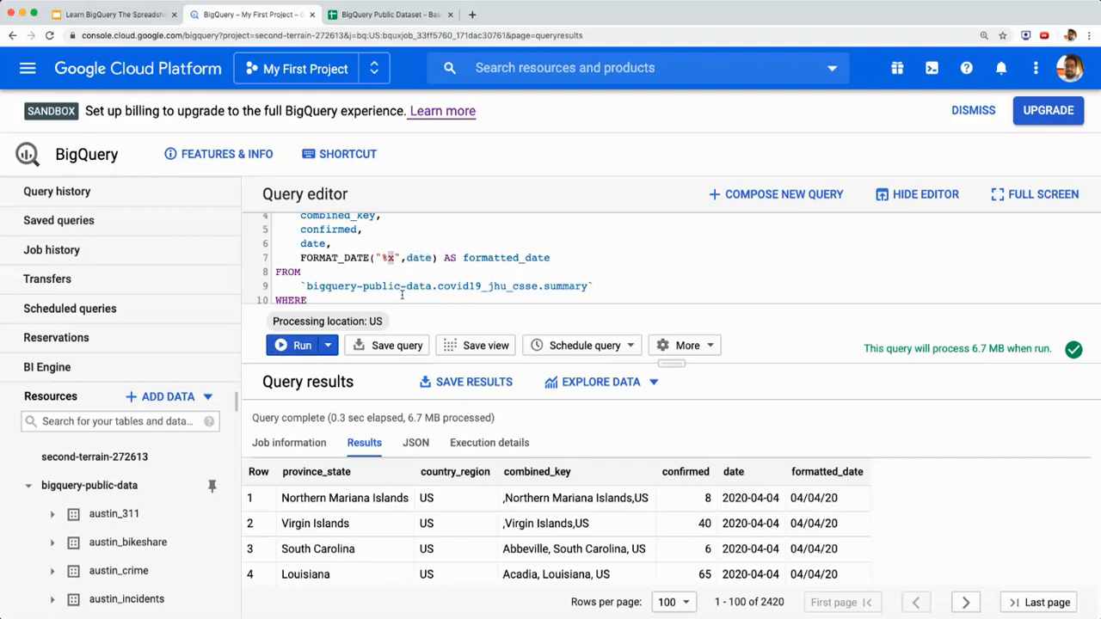
type("b")
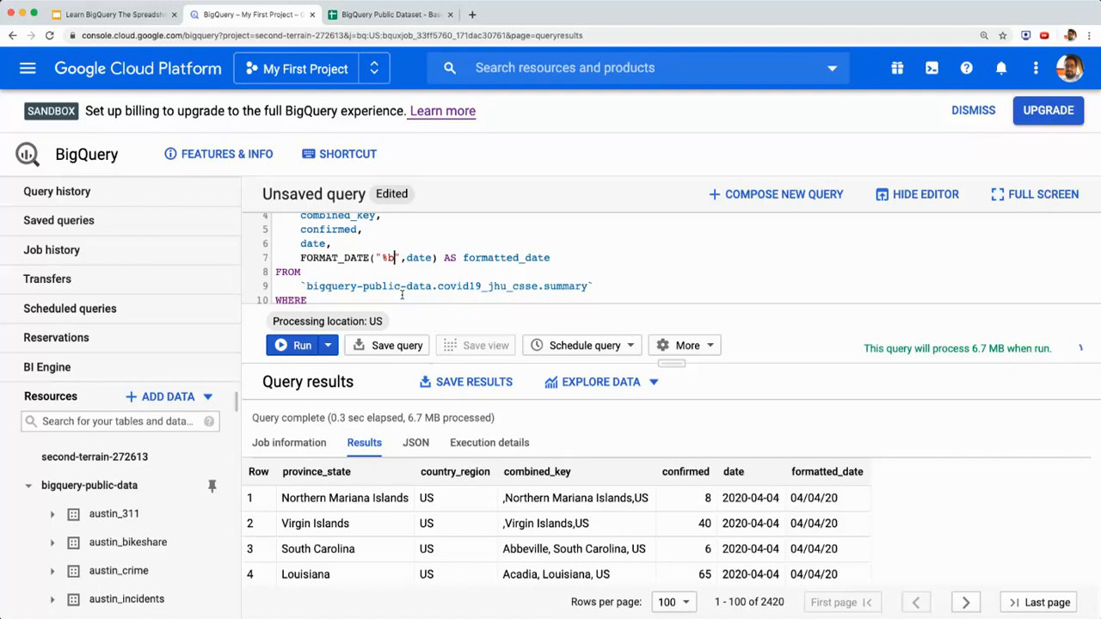
type("-")
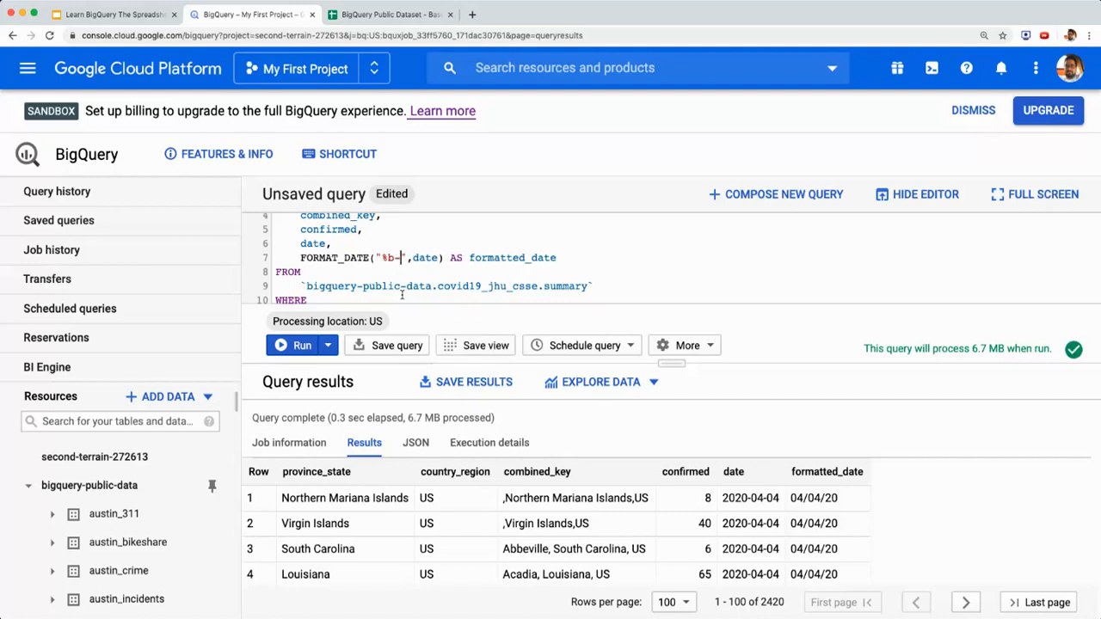
type("%d")
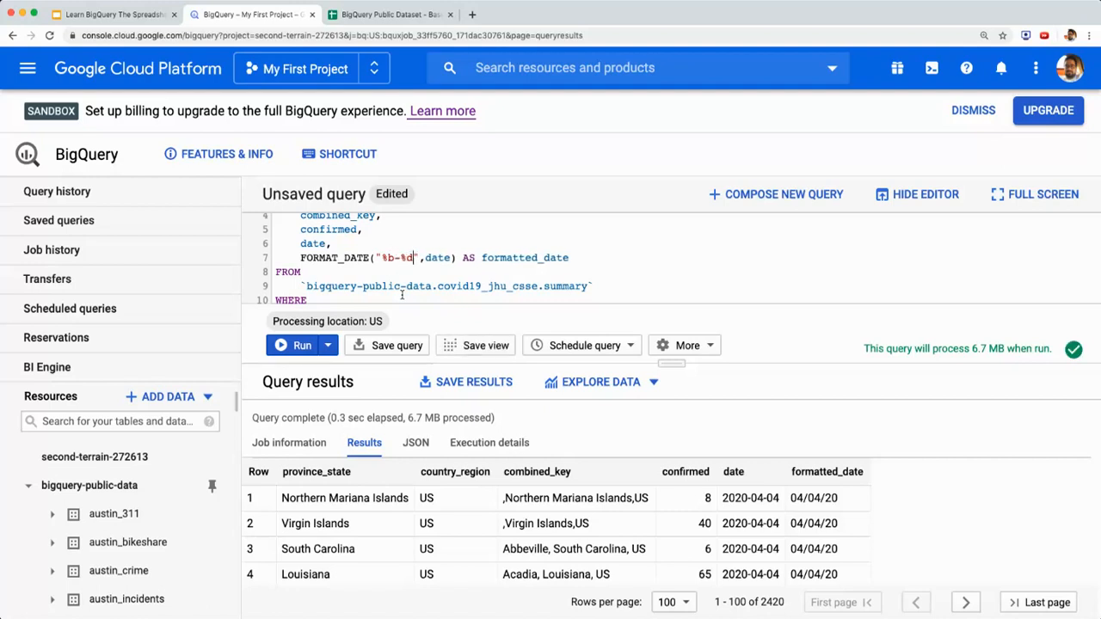
type("-%")
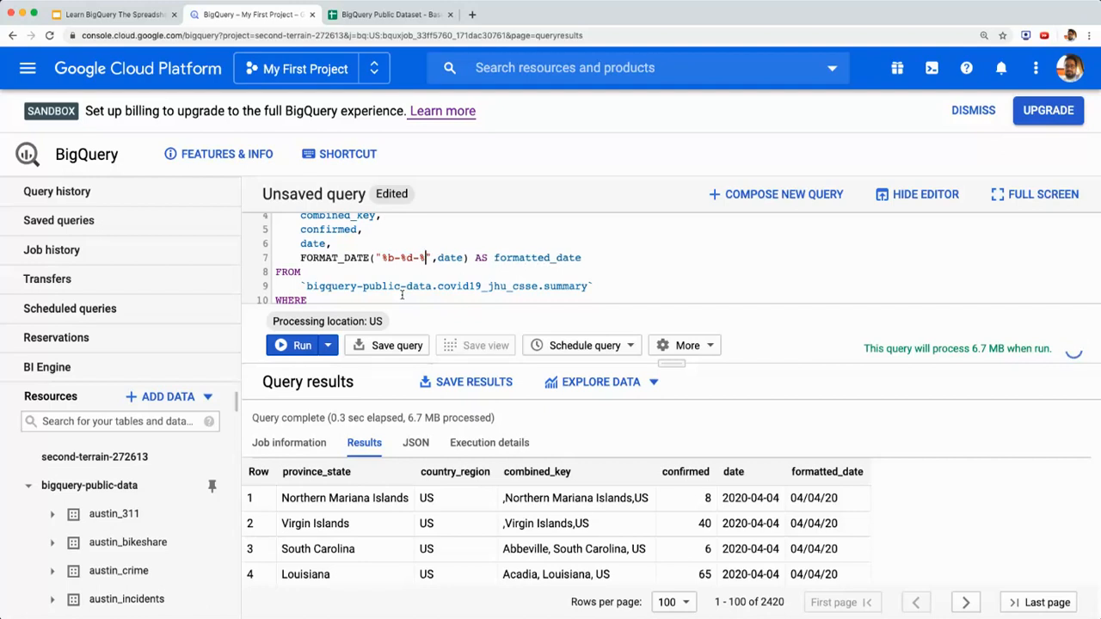
type("Y")
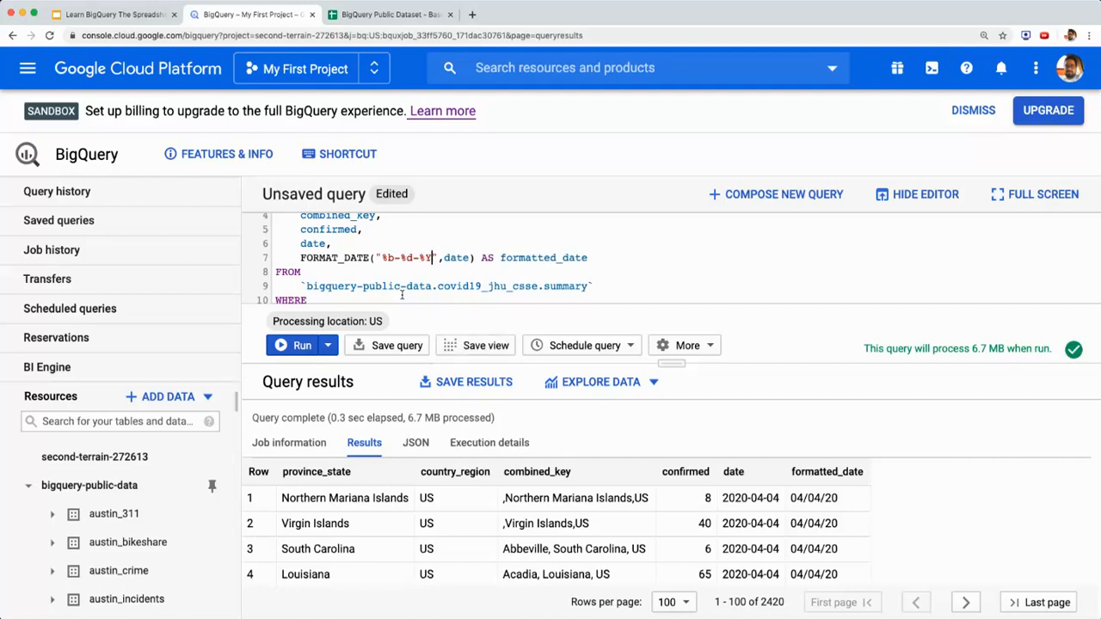
left_click(301, 346)
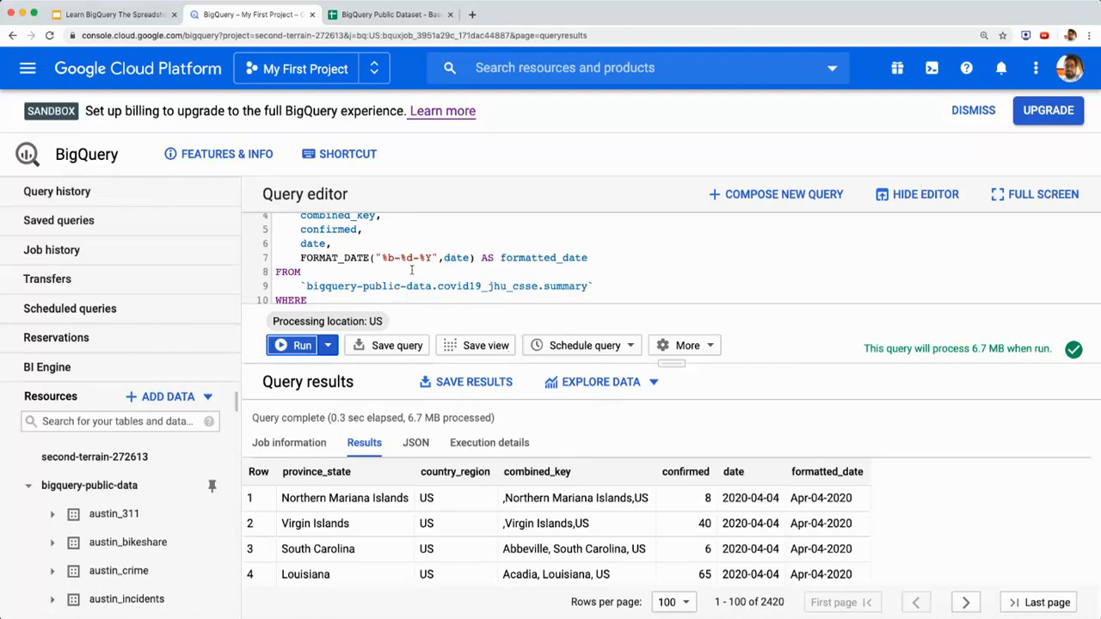
left_click(793, 499)
double_click(800, 523)
Step: Shorten the FORMAT_DATE format string to "%b %Y", run the query and check the month and year in formatted_date
left_click(407, 257)
key("BackSpace")
key("BackSpace")
key("BackSpace")
key("BackSpace")
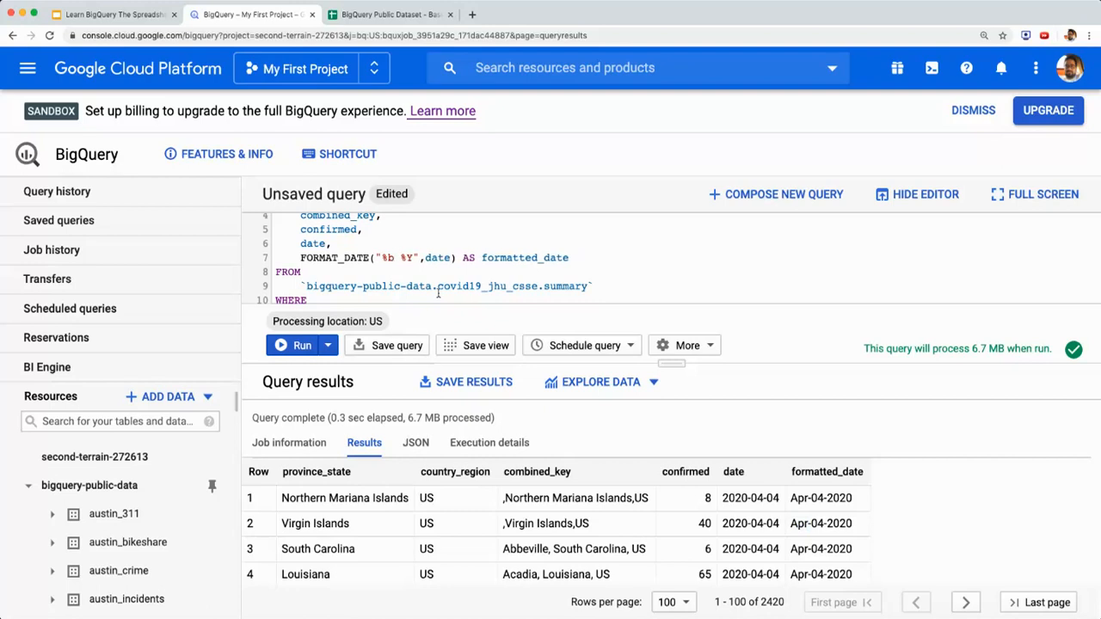
left_click(296, 346)
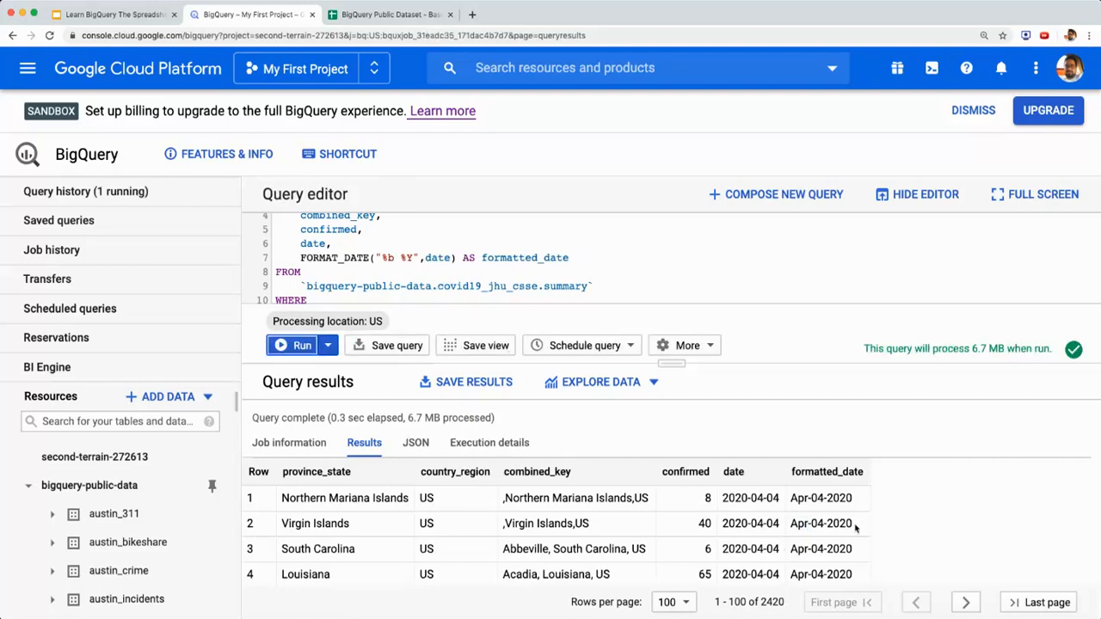
double_click(804, 498)
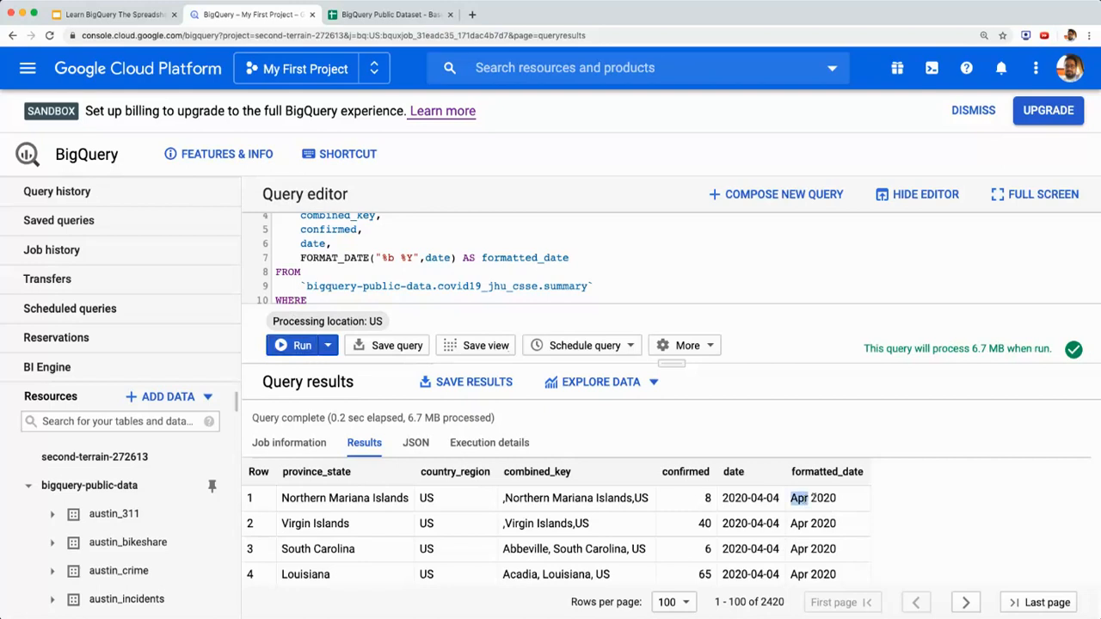
triple_click(825, 498)
double_click(821, 524)
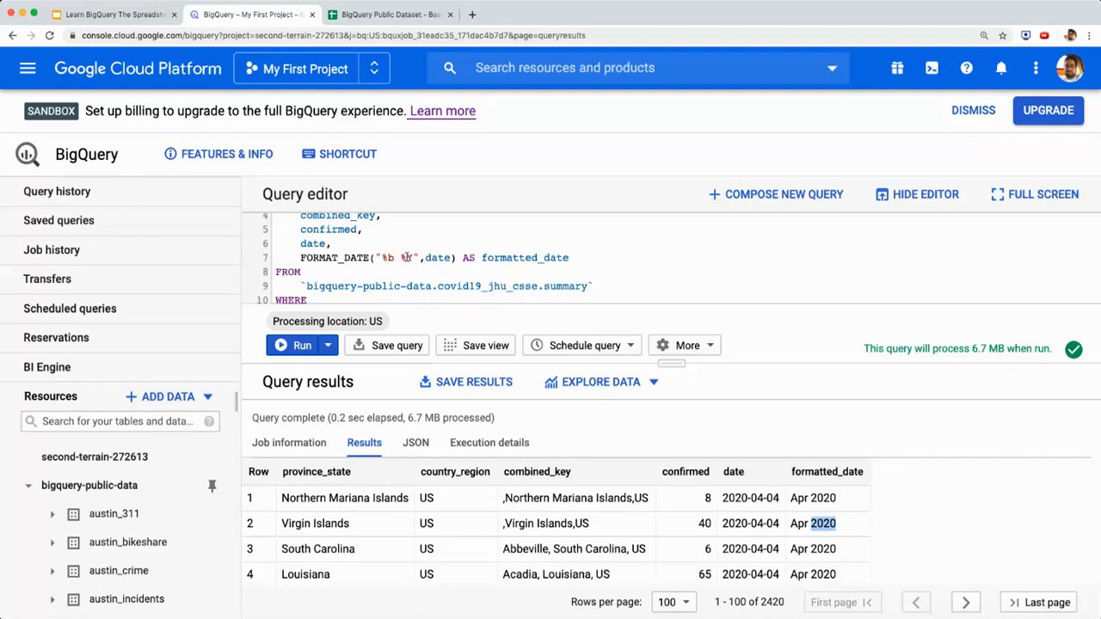
Step: Review the format string and date argument in an enlarged query editor, then return to the Date Functions slide
left_click_drag(414, 258, 383, 258)
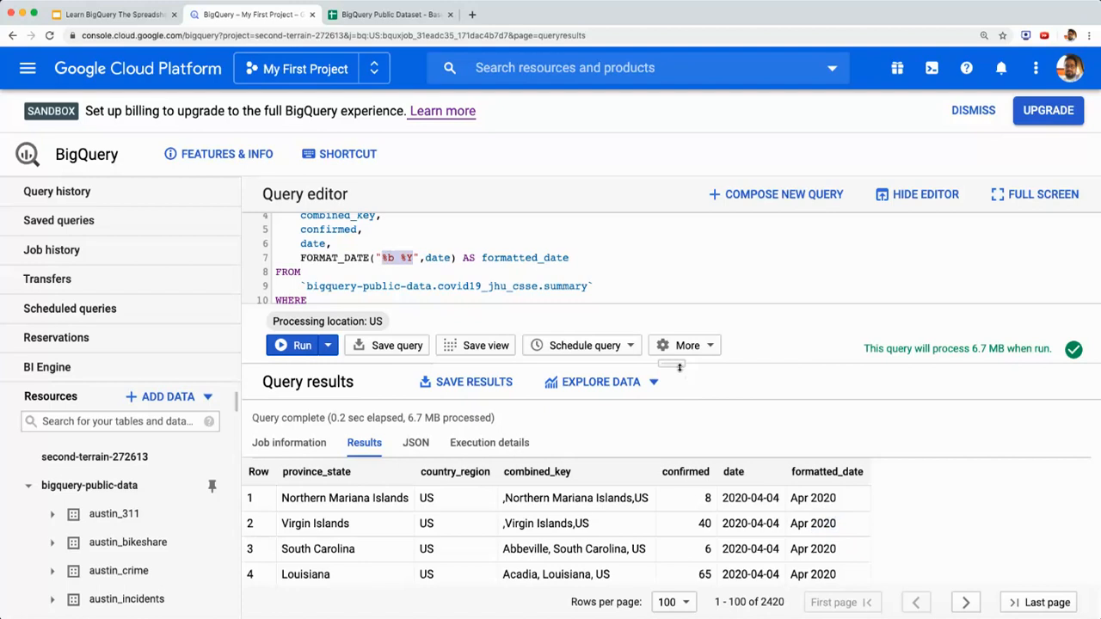
left_click_drag(678, 365, 680, 403)
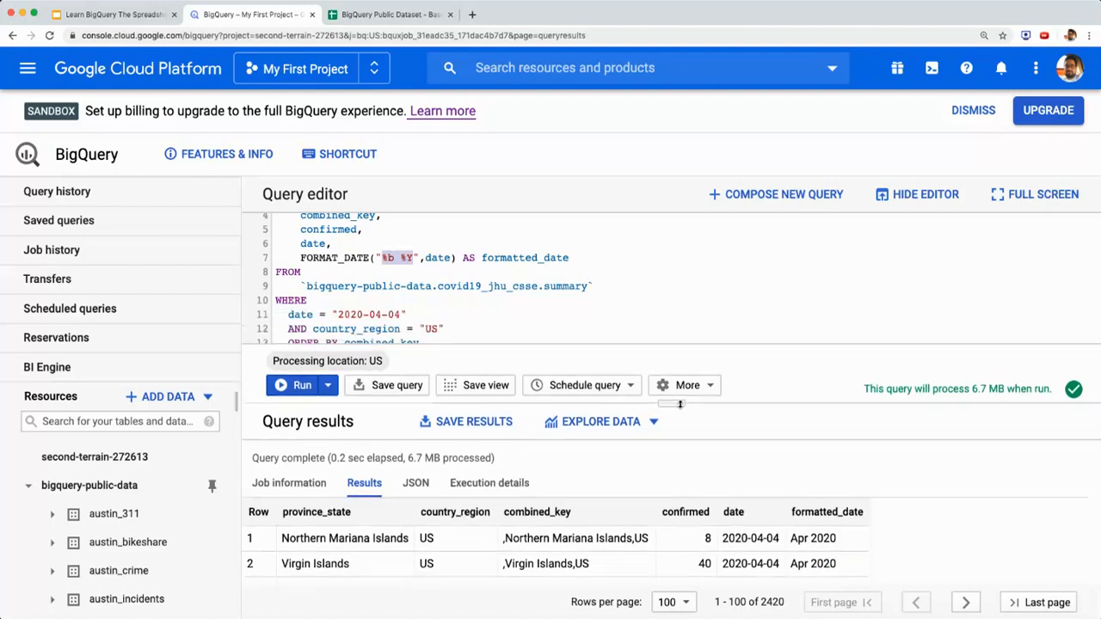
left_click(437, 258)
double_click(438, 258)
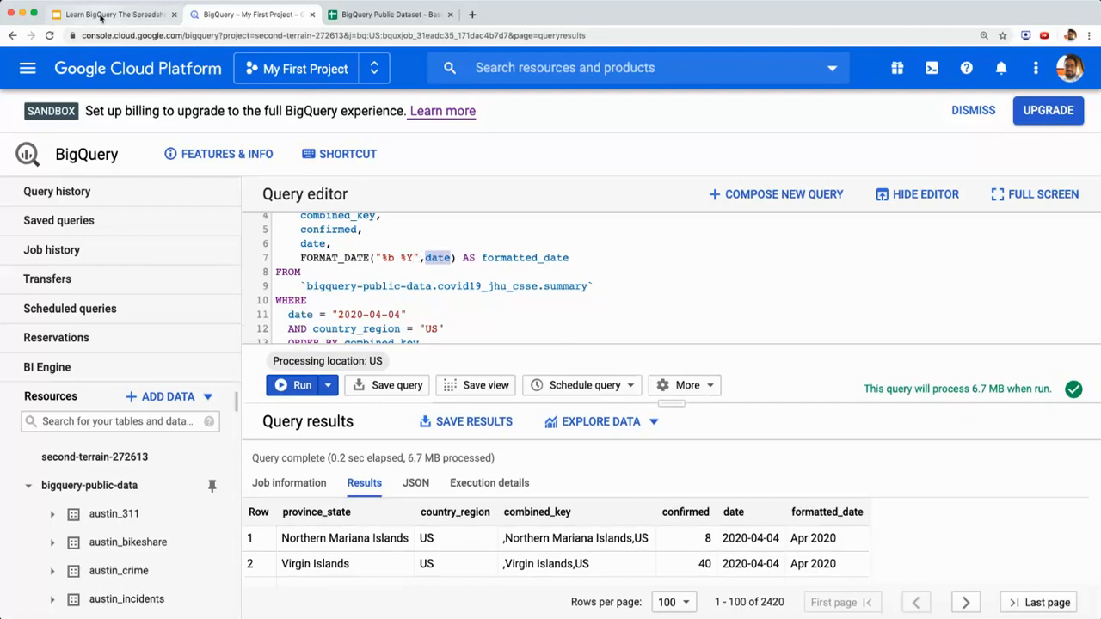
left_click(101, 15)
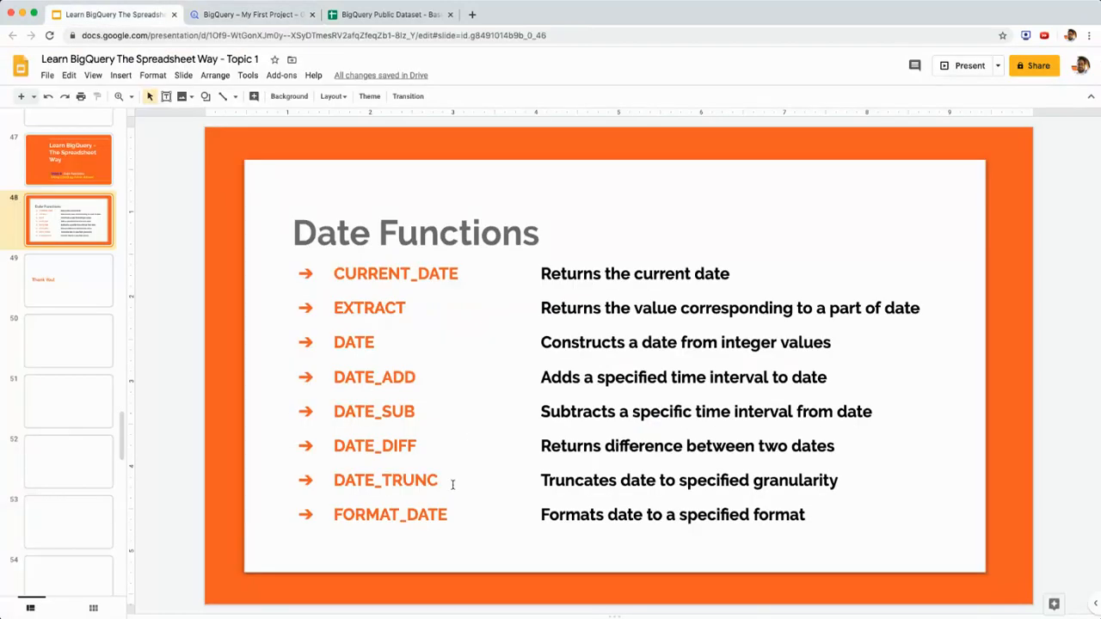